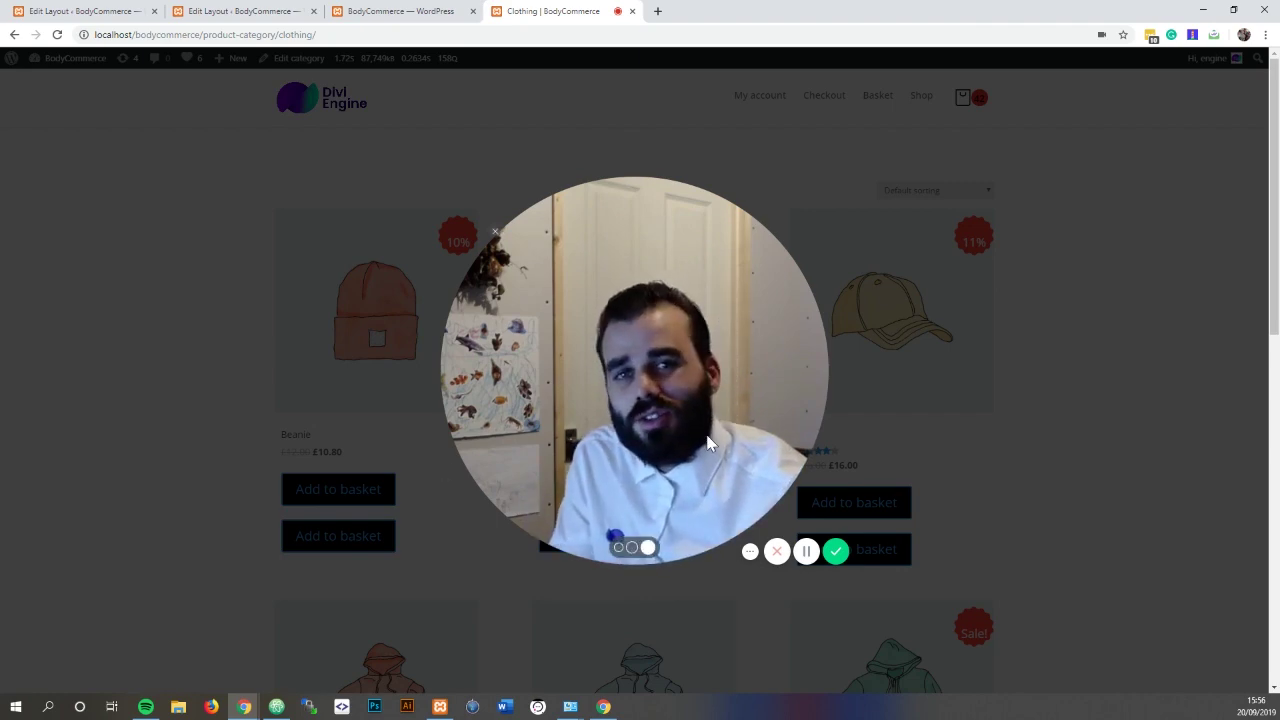
Step: Review the Category Page layout, Product Loop Layout 2 and the shop/category template settings, and reload the clothing category page
click(623, 549)
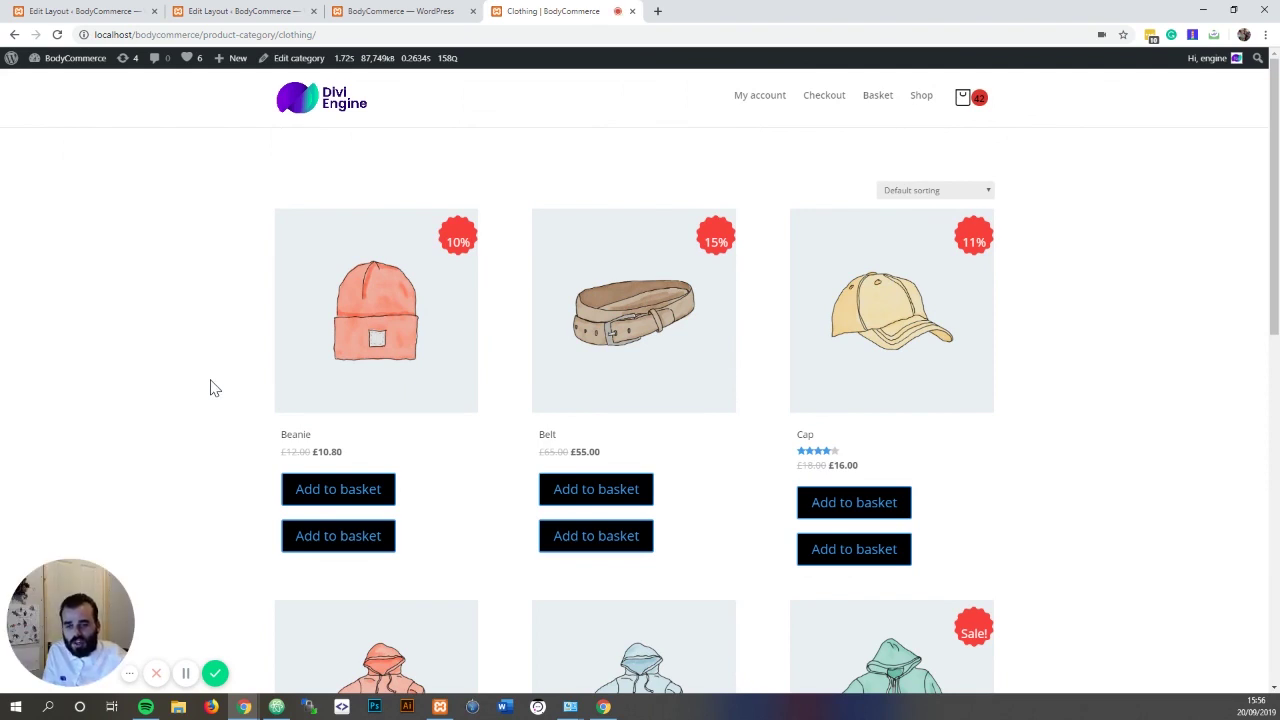
key(ctrl+1)
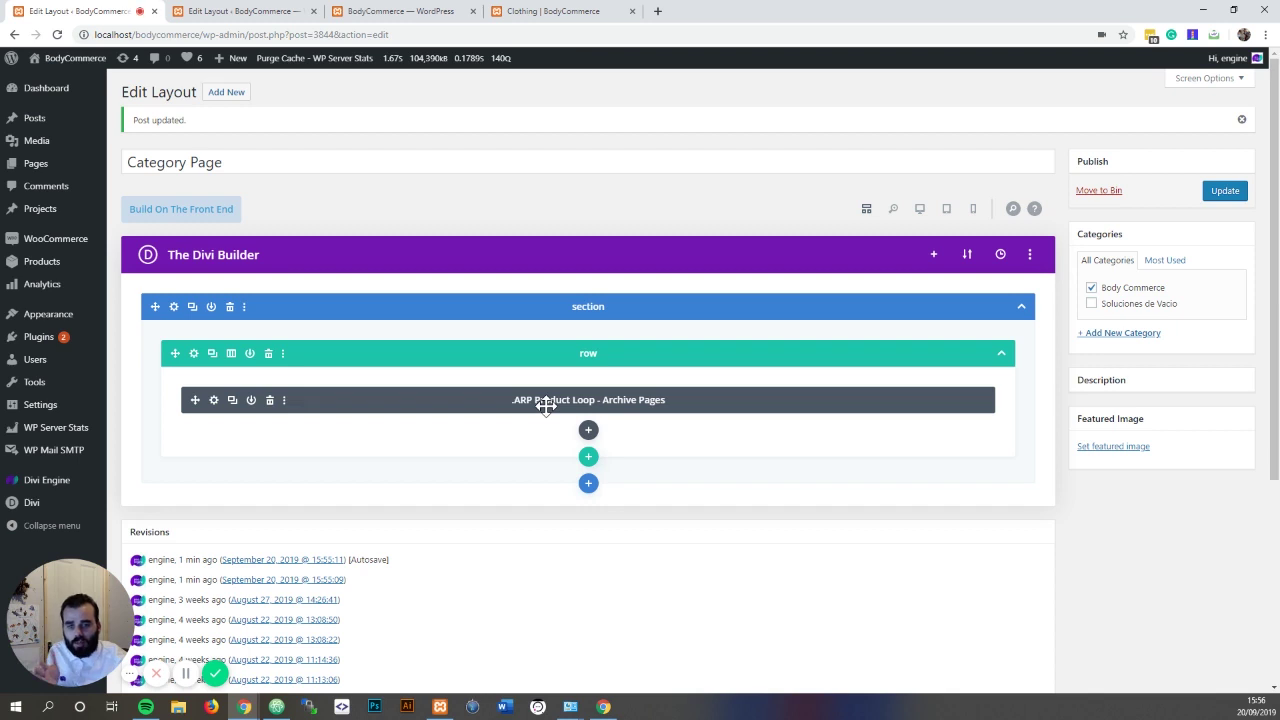
click(248, 12)
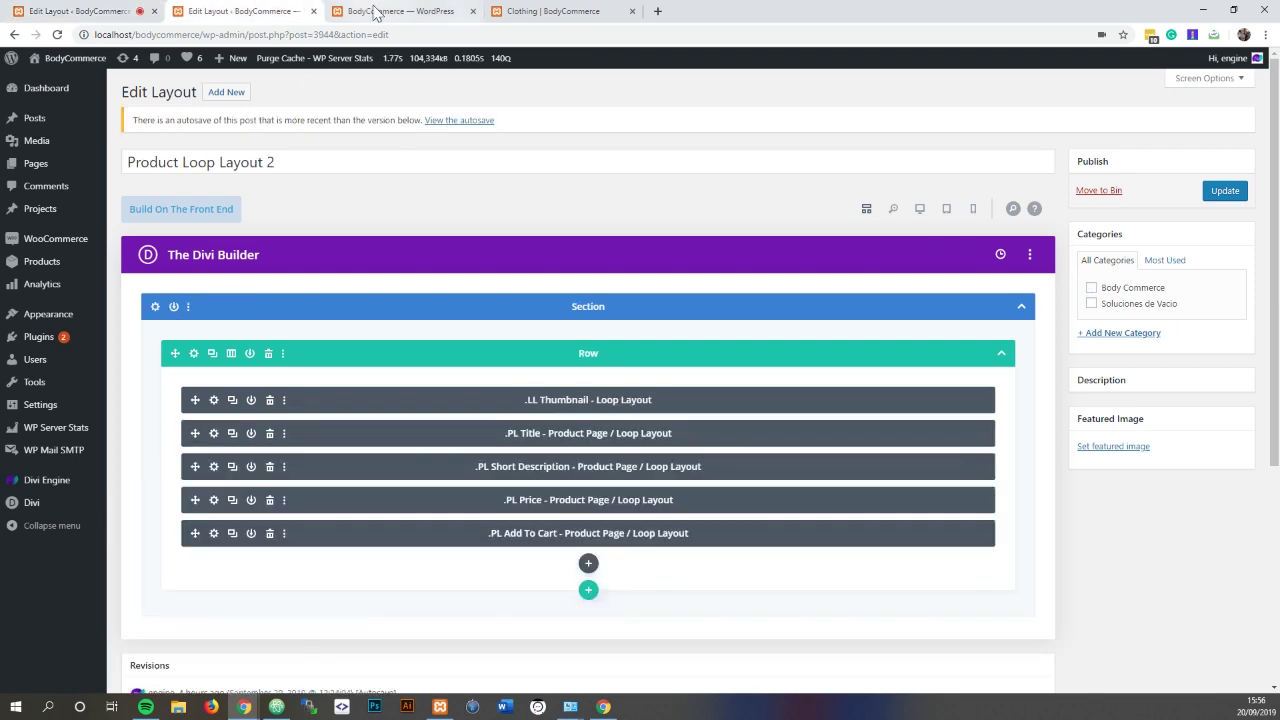
click(378, 12)
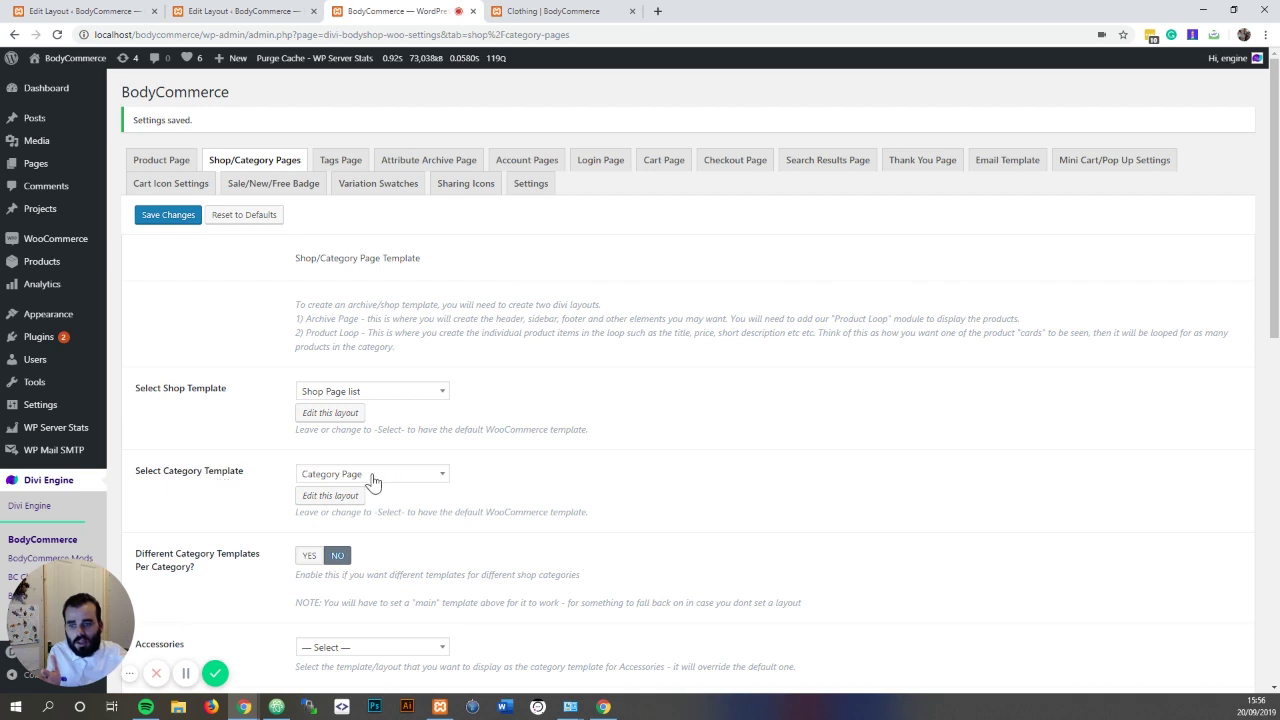
click(535, 12)
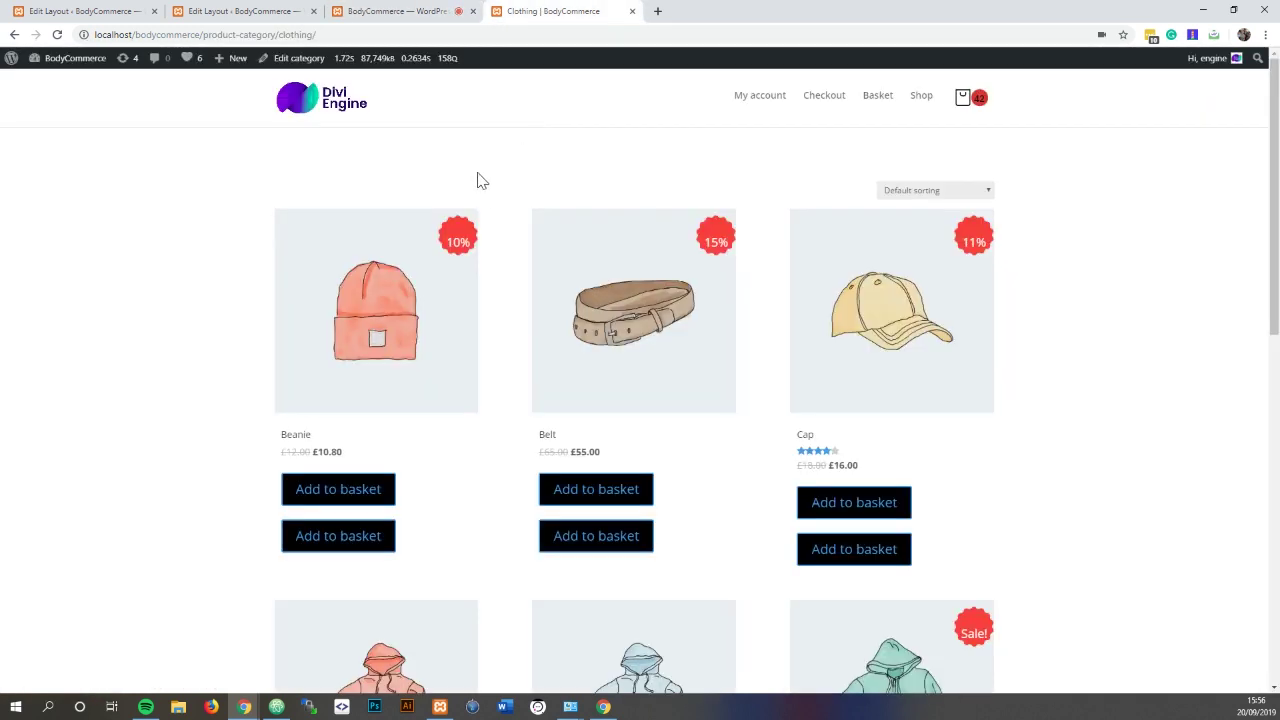
right_click(477, 174)
click(512, 211)
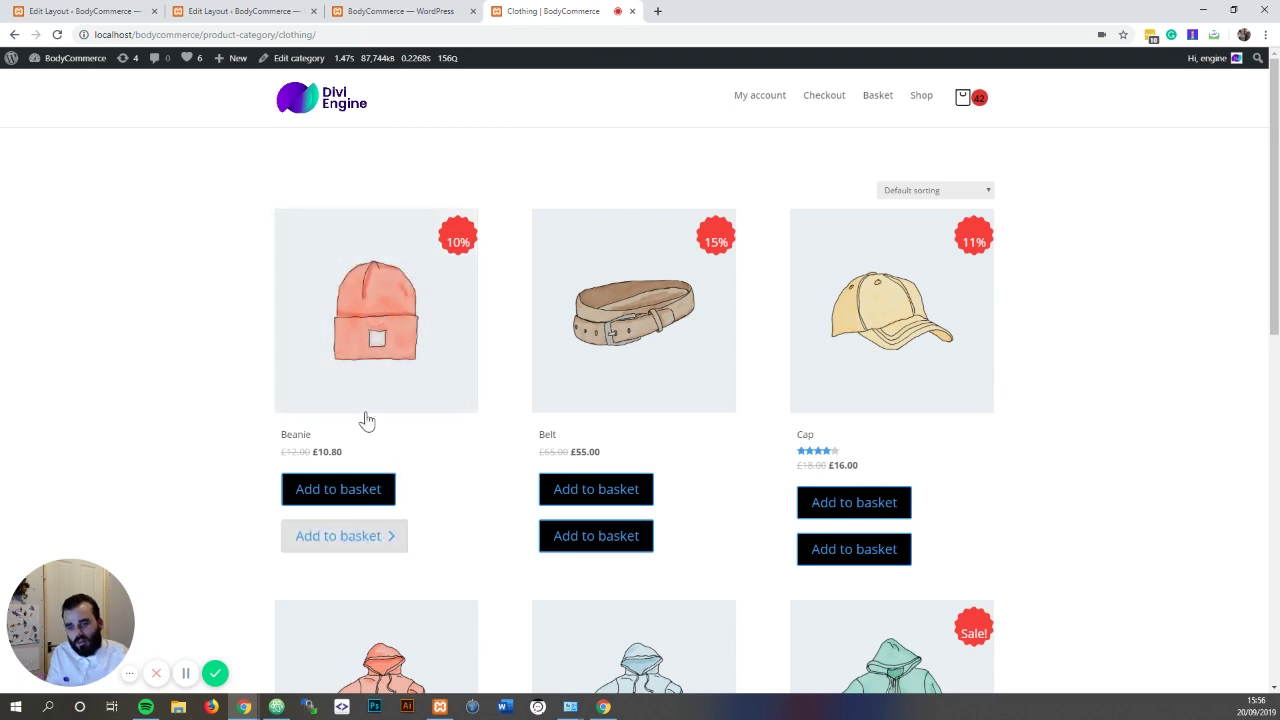
Step: Set the Category Page's product loop module to the Custom Layout loop style, view its custom style options, and update the layout
click(120, 12)
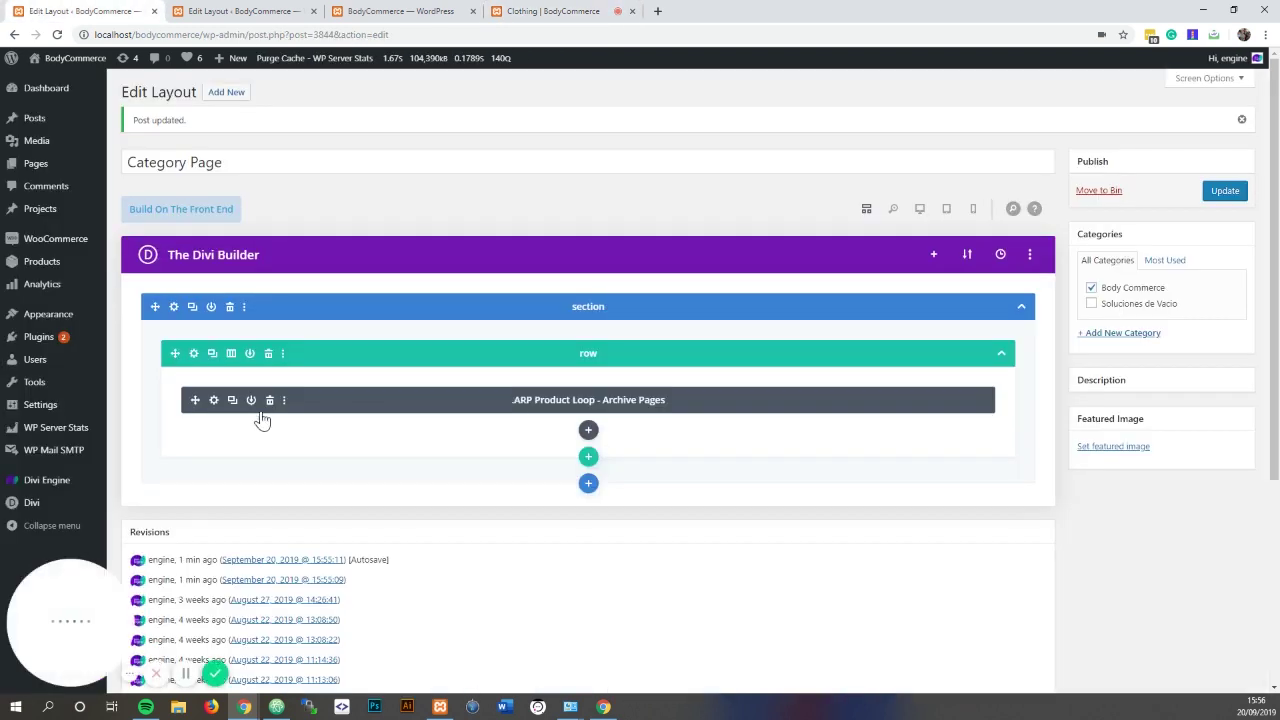
click(213, 401)
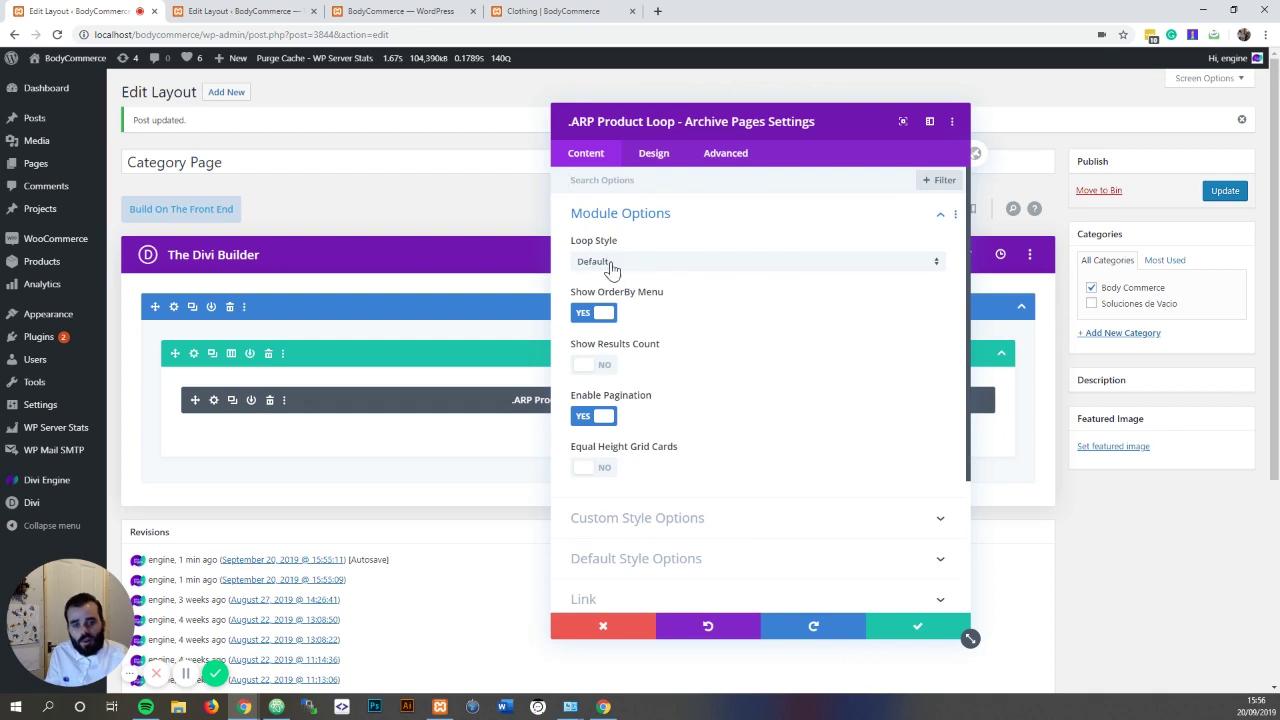
click(612, 262)
click(613, 274)
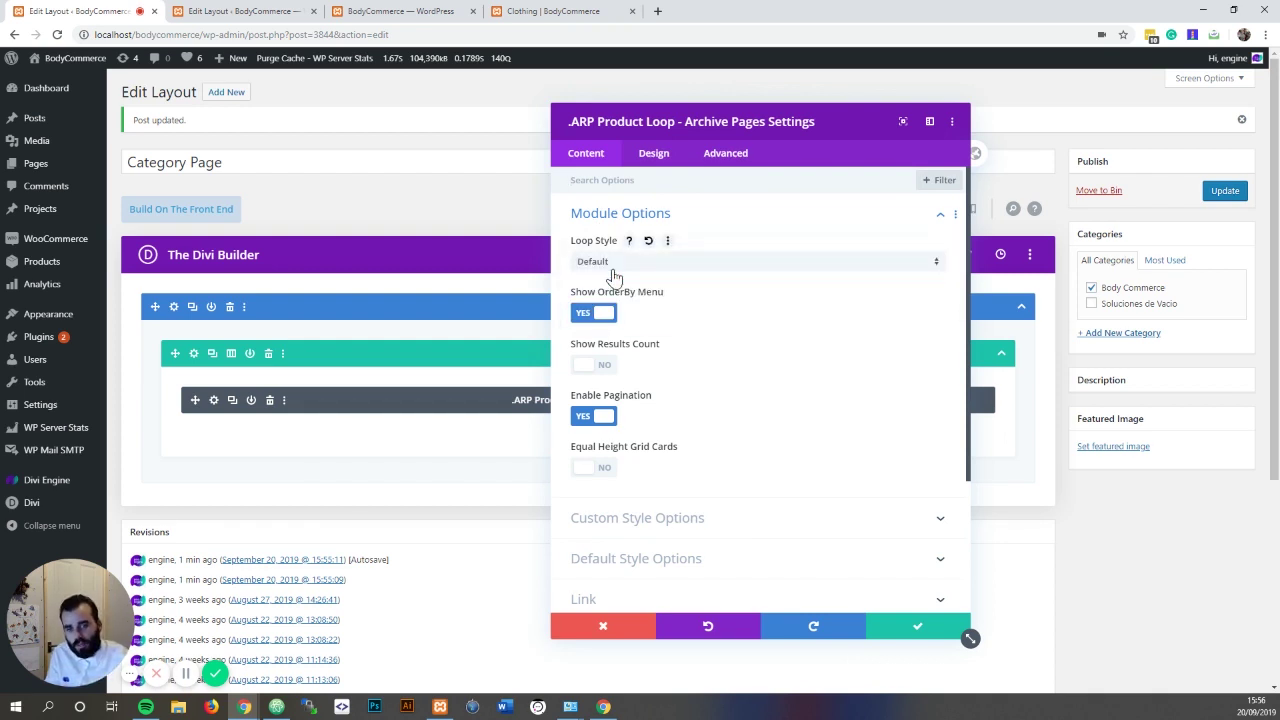
click(619, 262)
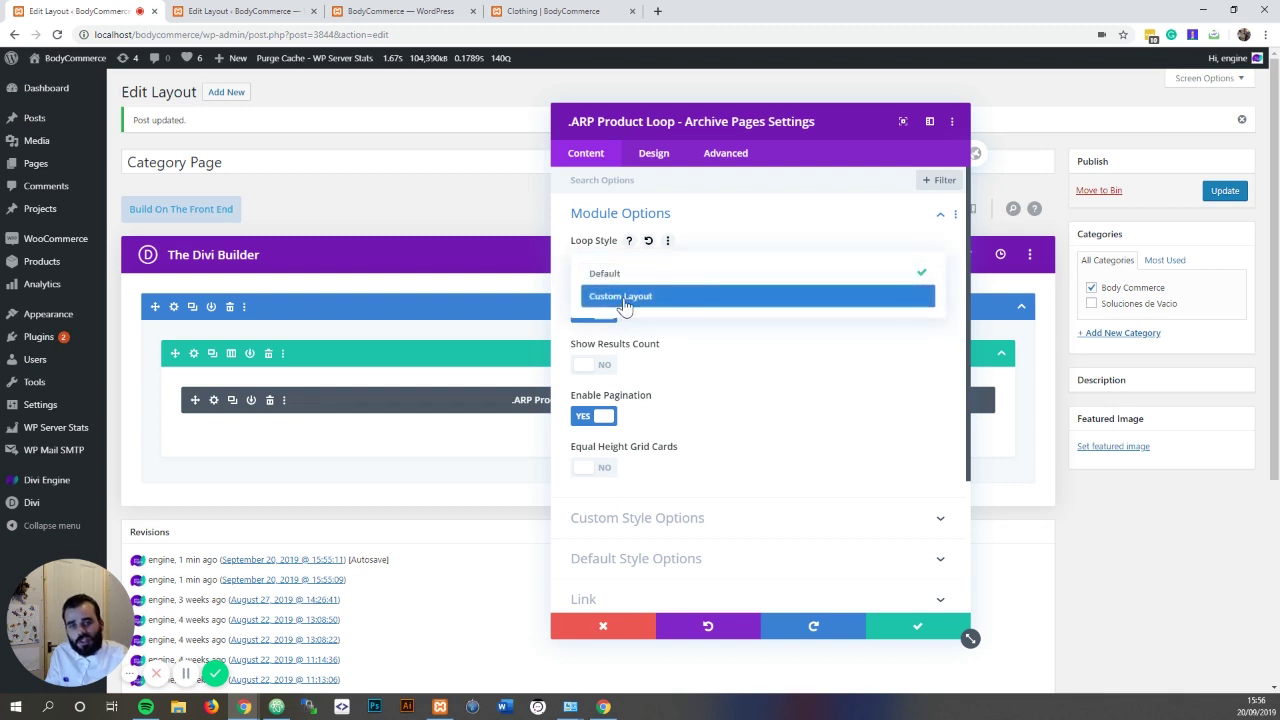
click(622, 294)
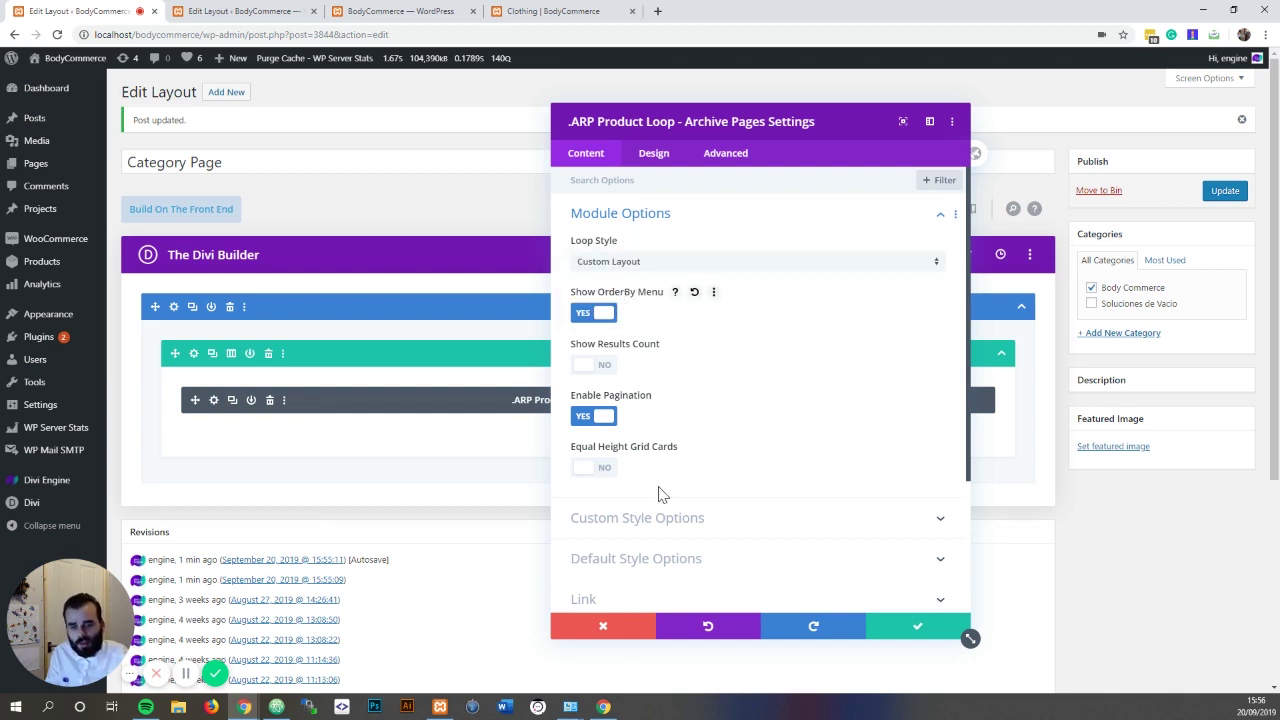
click(654, 519)
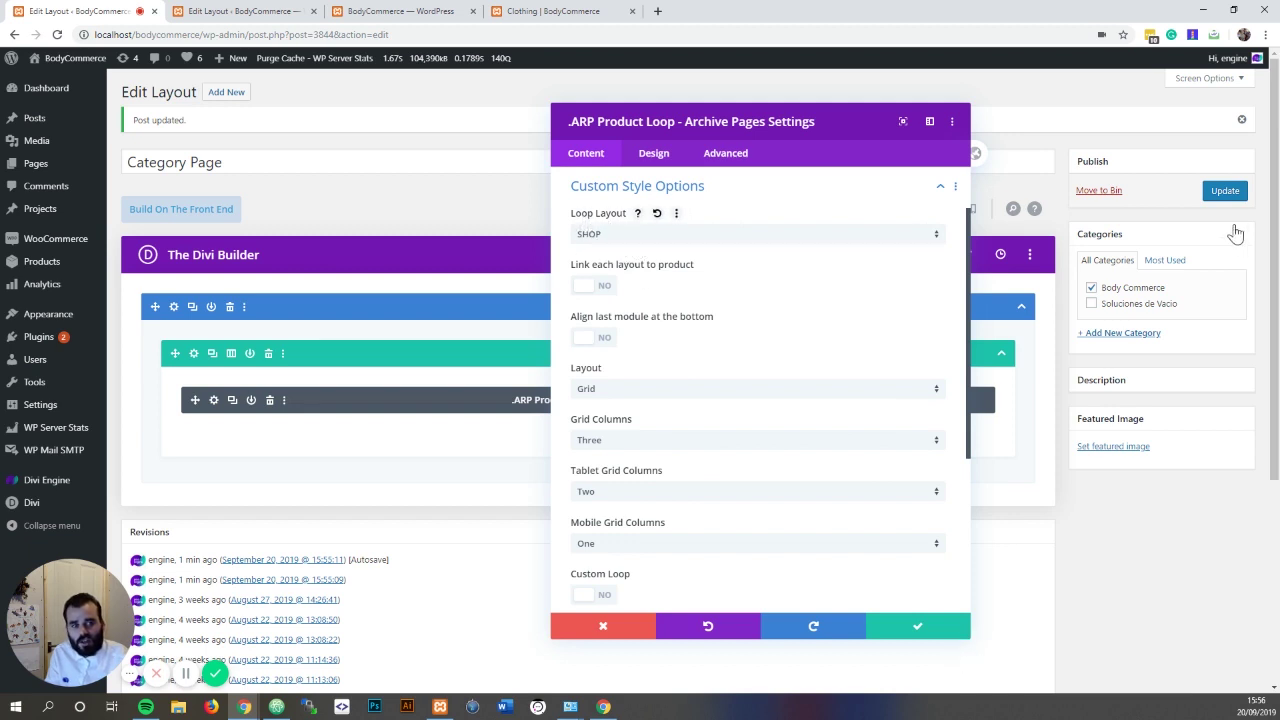
click(914, 628)
click(1225, 190)
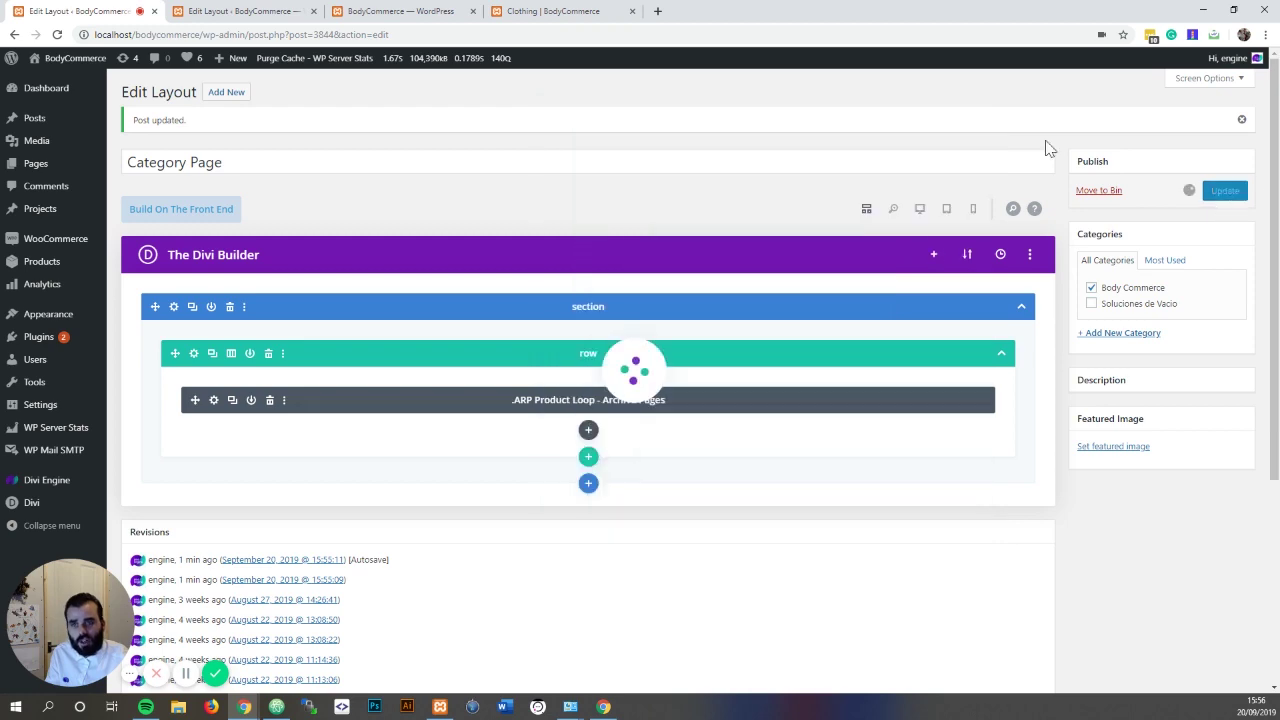
Step: Reload the clothing category page to check how the products display with the custom loop style
click(548, 11)
right_click(162, 150)
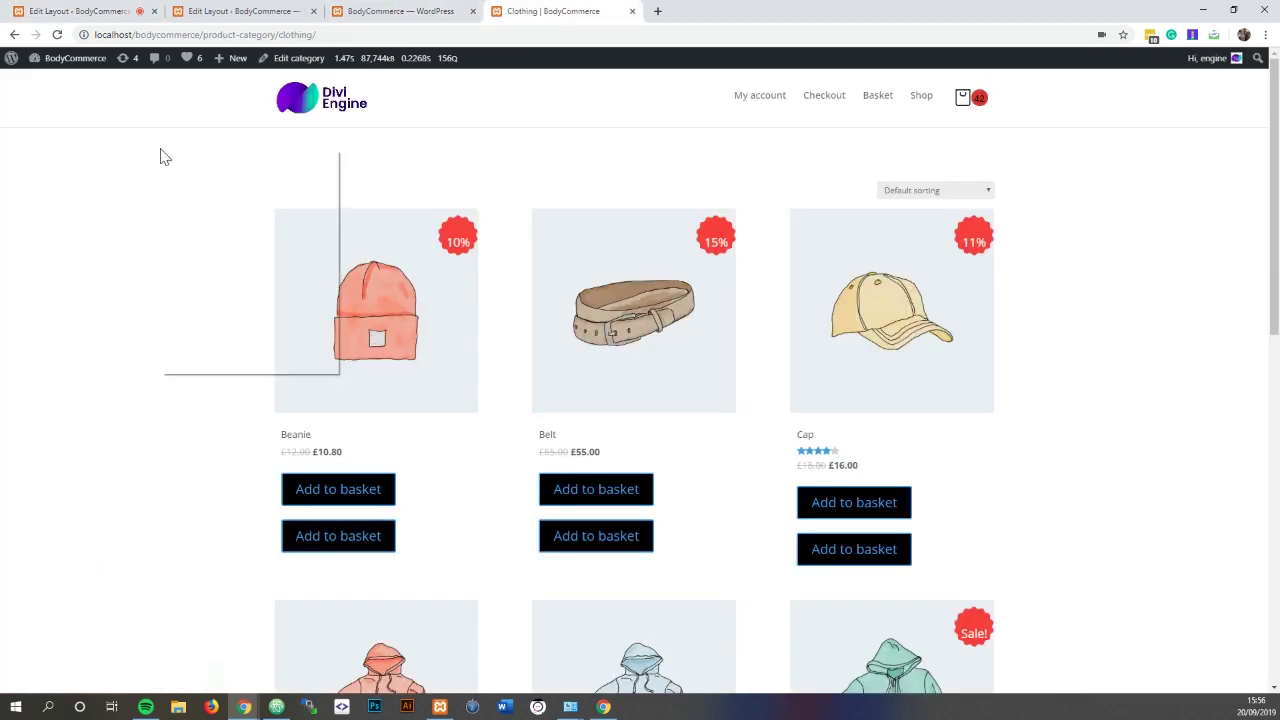
click(192, 190)
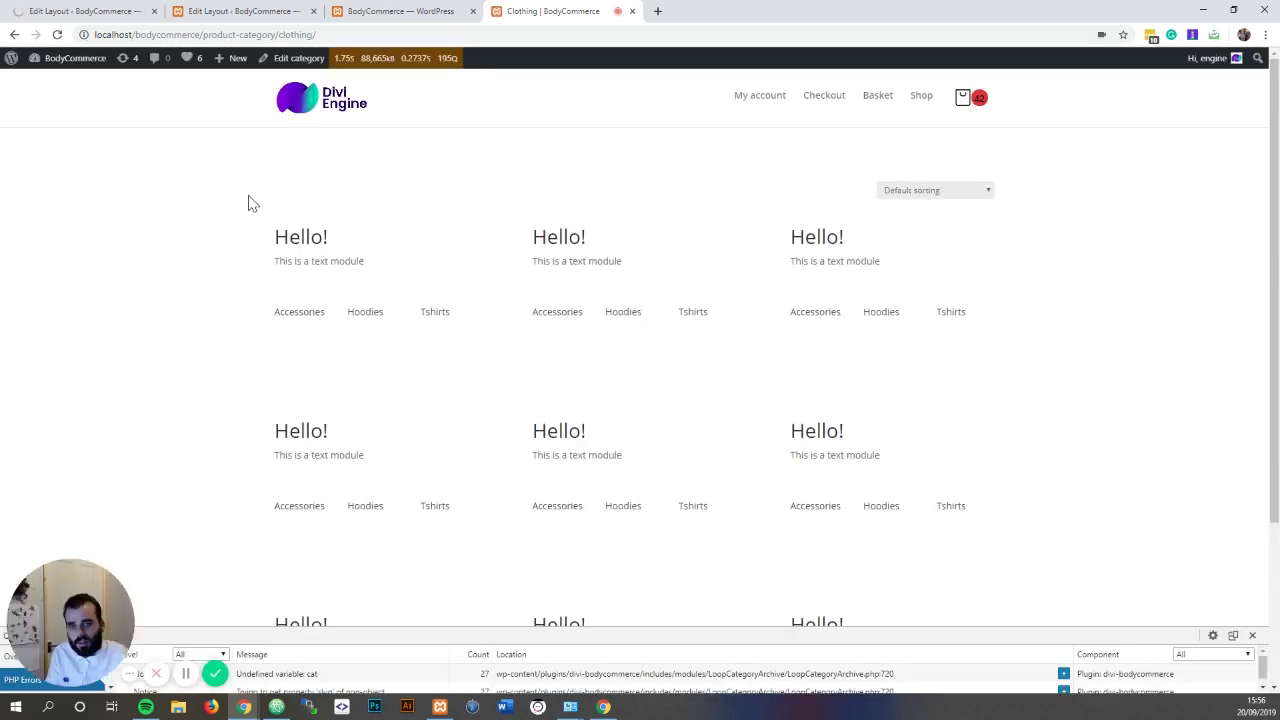
Step: Examine the available loop layouts in the custom style options of the Category Page's product loop module
click(80, 11)
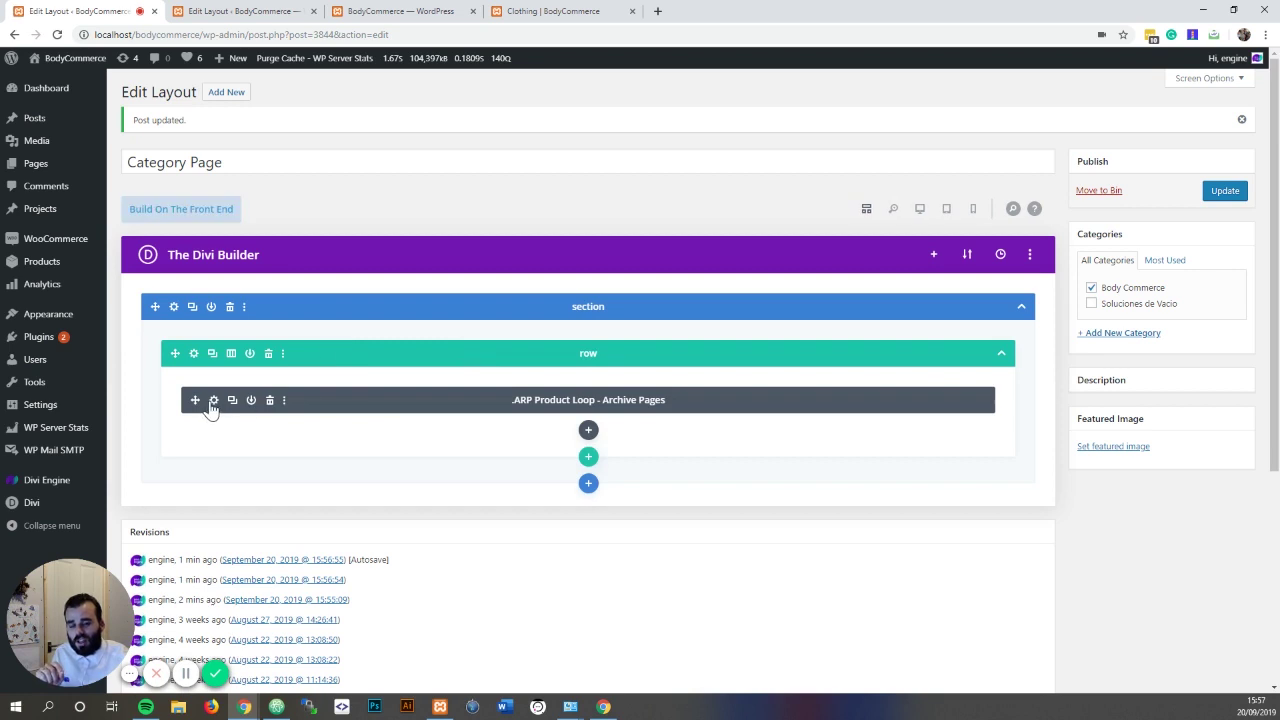
click(213, 400)
click(692, 514)
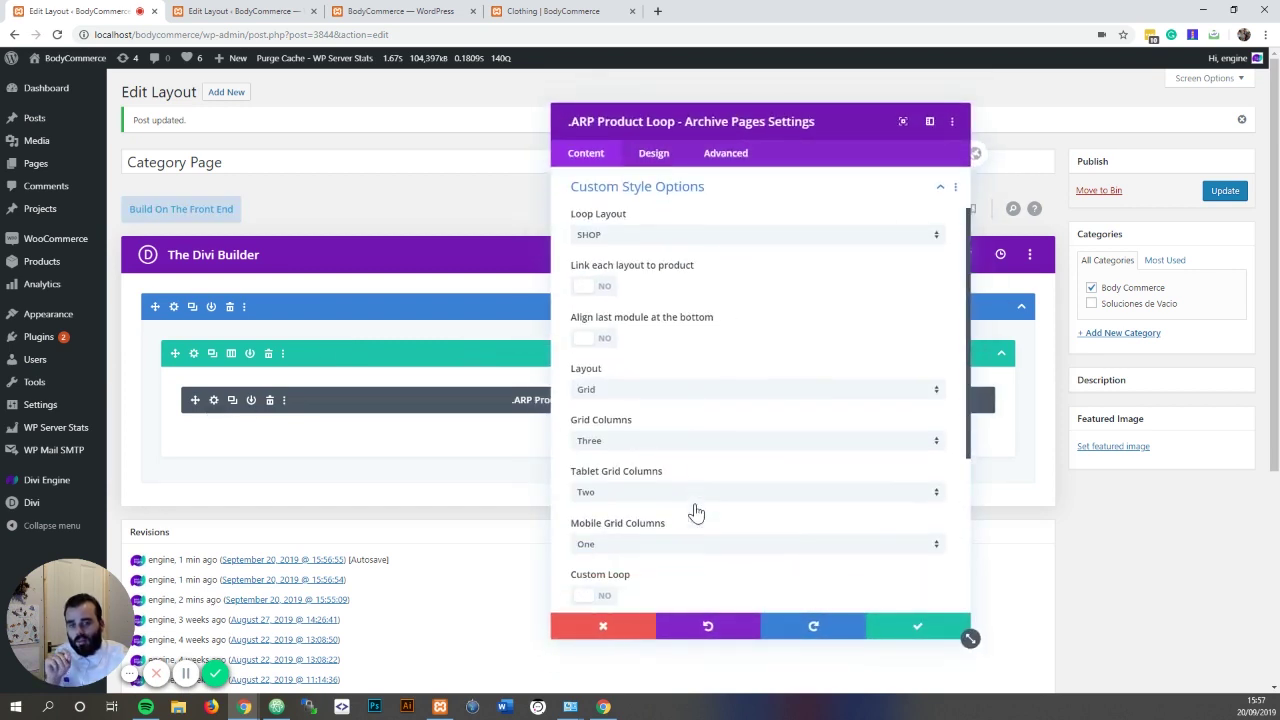
click(671, 236)
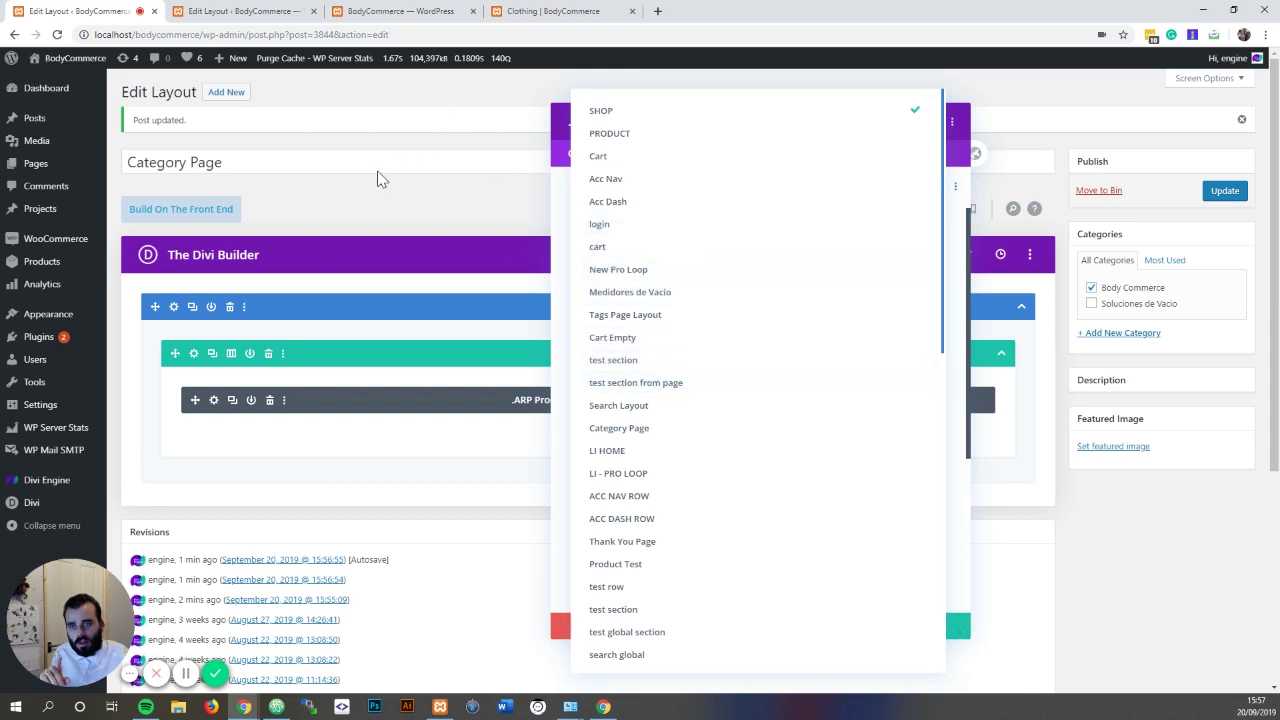
click(561, 242)
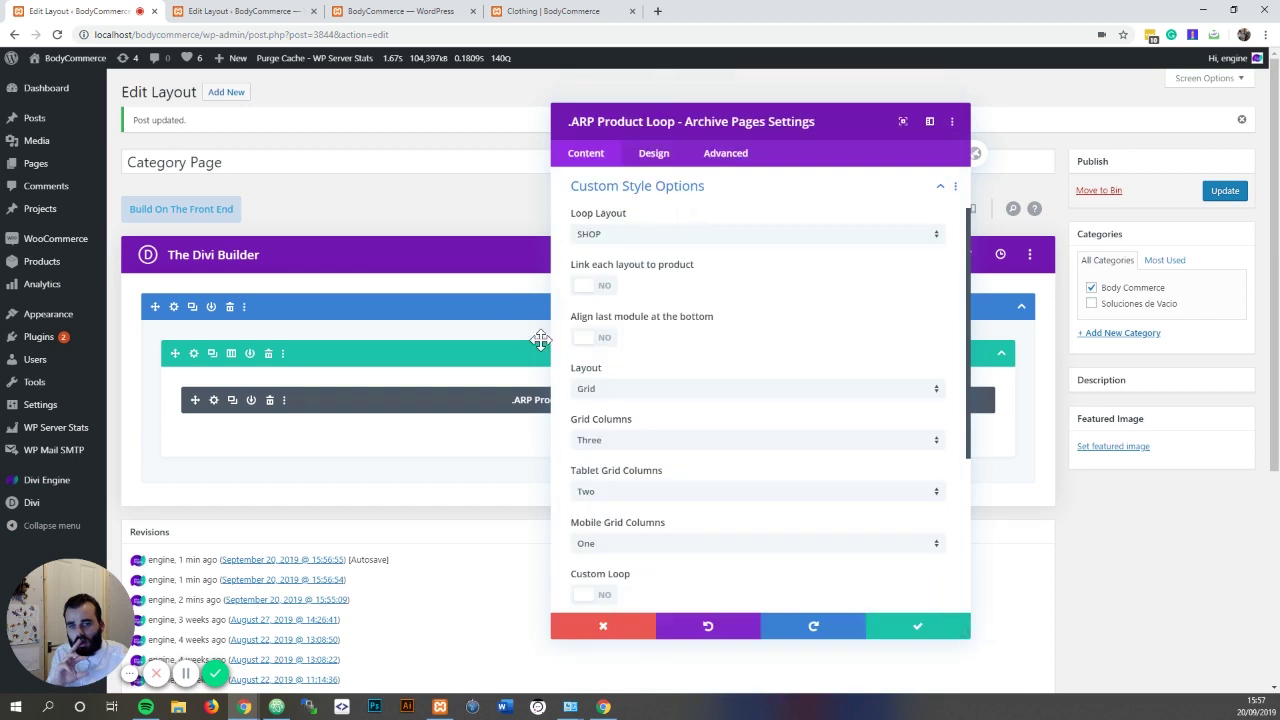
Step: Set the product loop module's loop style back to Default, update the Category Page layout, and reload the clothing page
scroll(608, 251, up, 2)
click(657, 217)
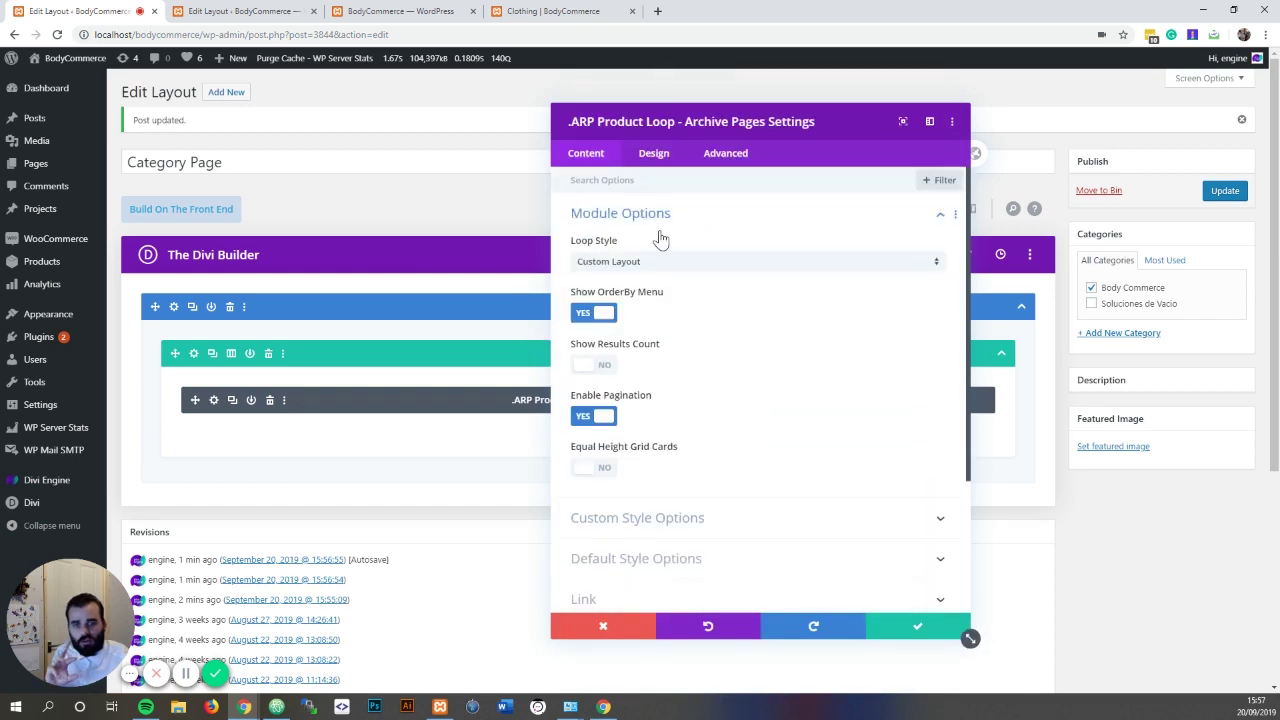
click(640, 261)
click(640, 286)
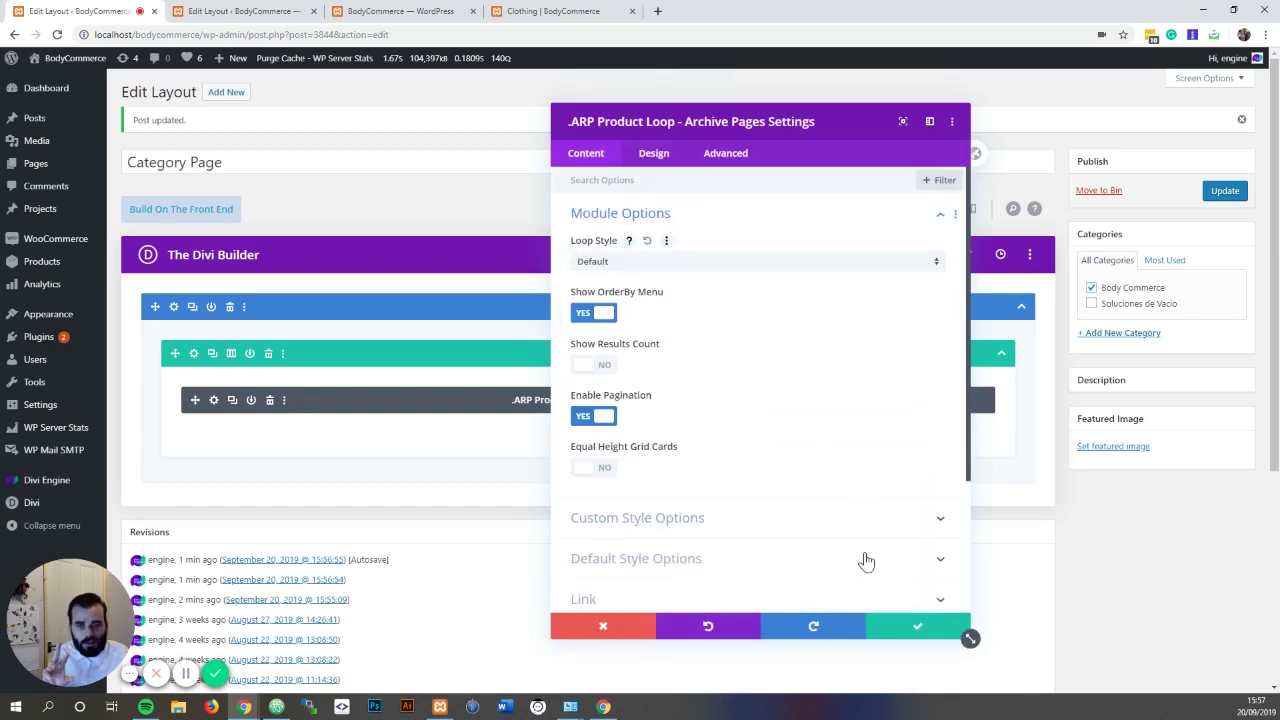
click(920, 628)
click(1224, 195)
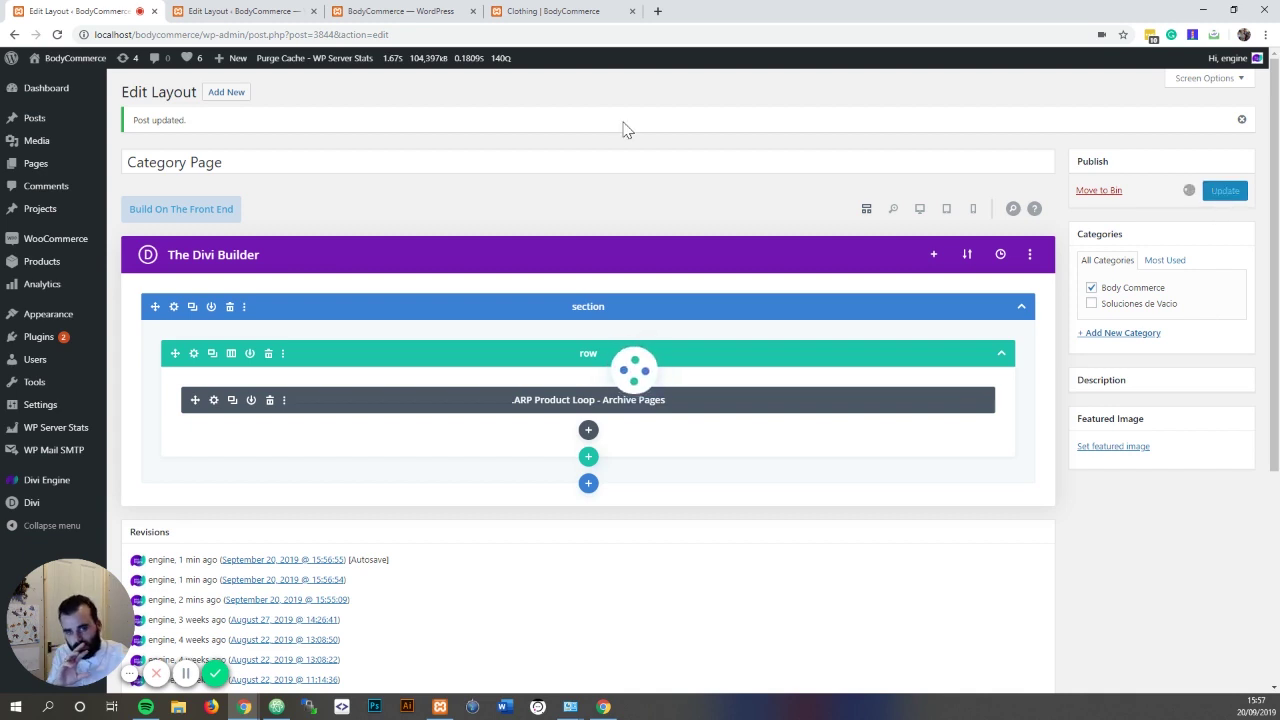
click(525, 11)
right_click(215, 166)
click(247, 205)
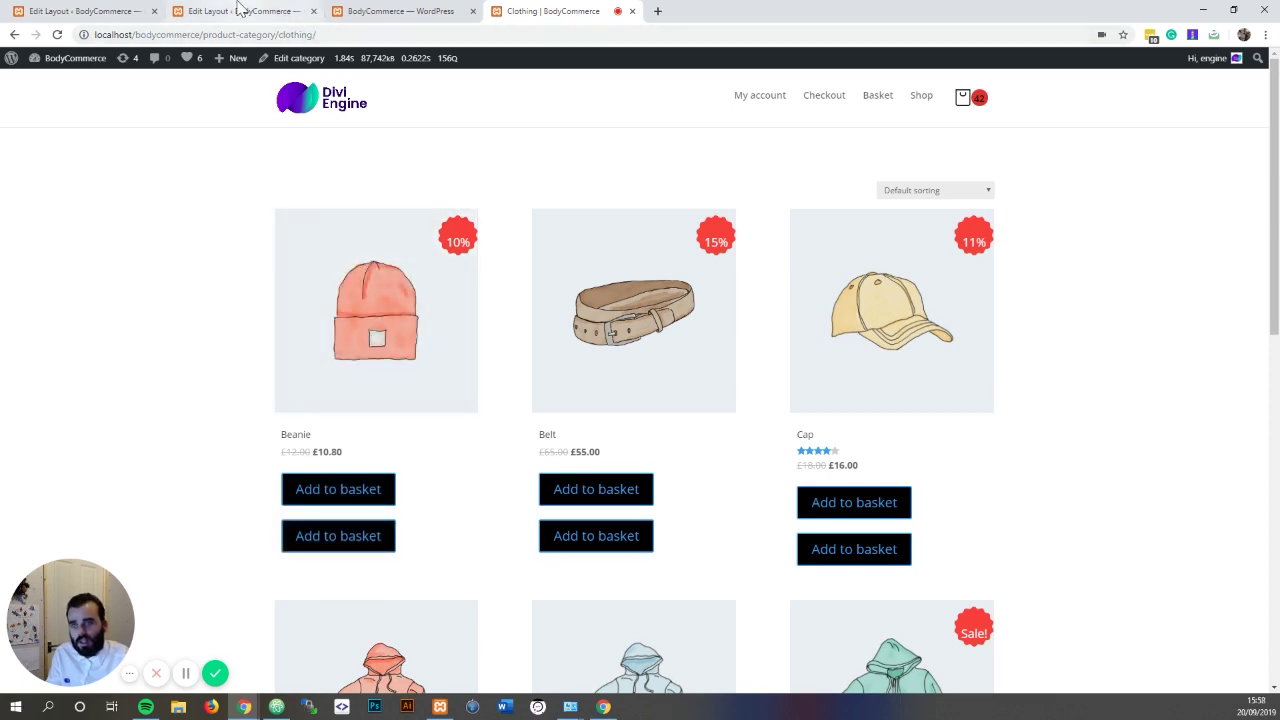
Step: Open the Divi Library in a new browser tab and close the Product Loop Layout 2 tab
click(48, 14)
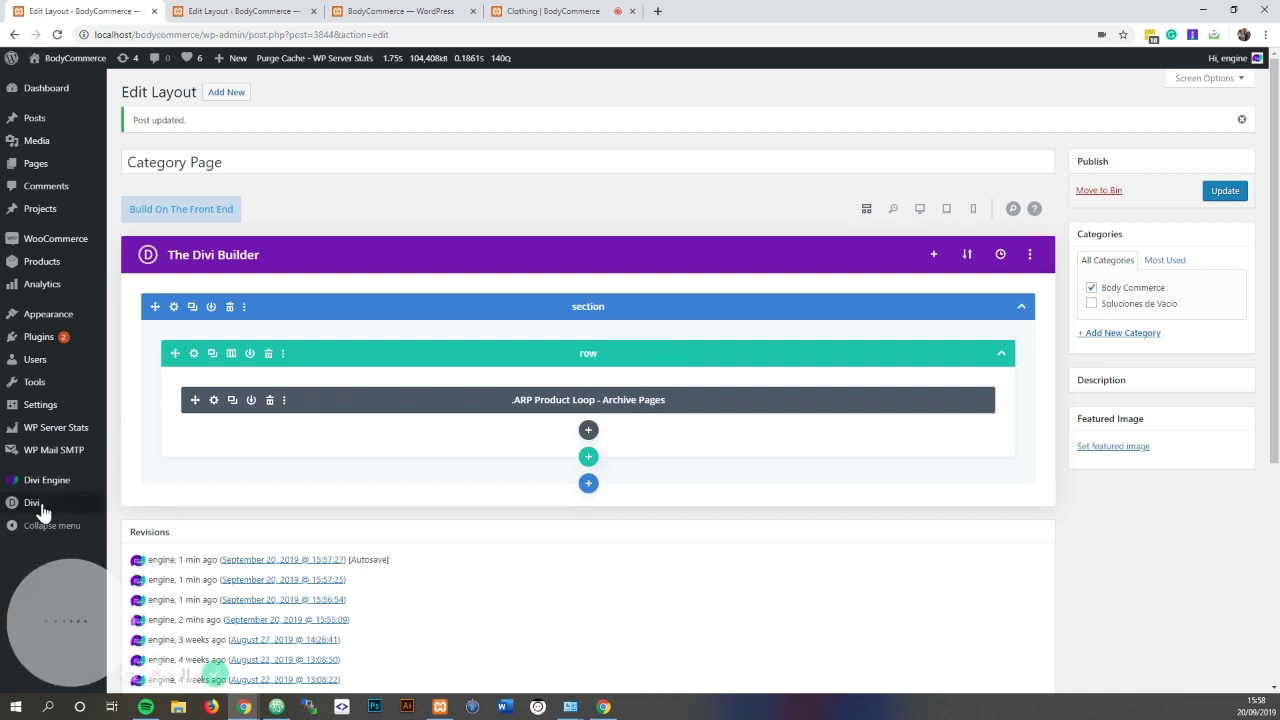
mouse_move(80, 505)
right_click(150, 565)
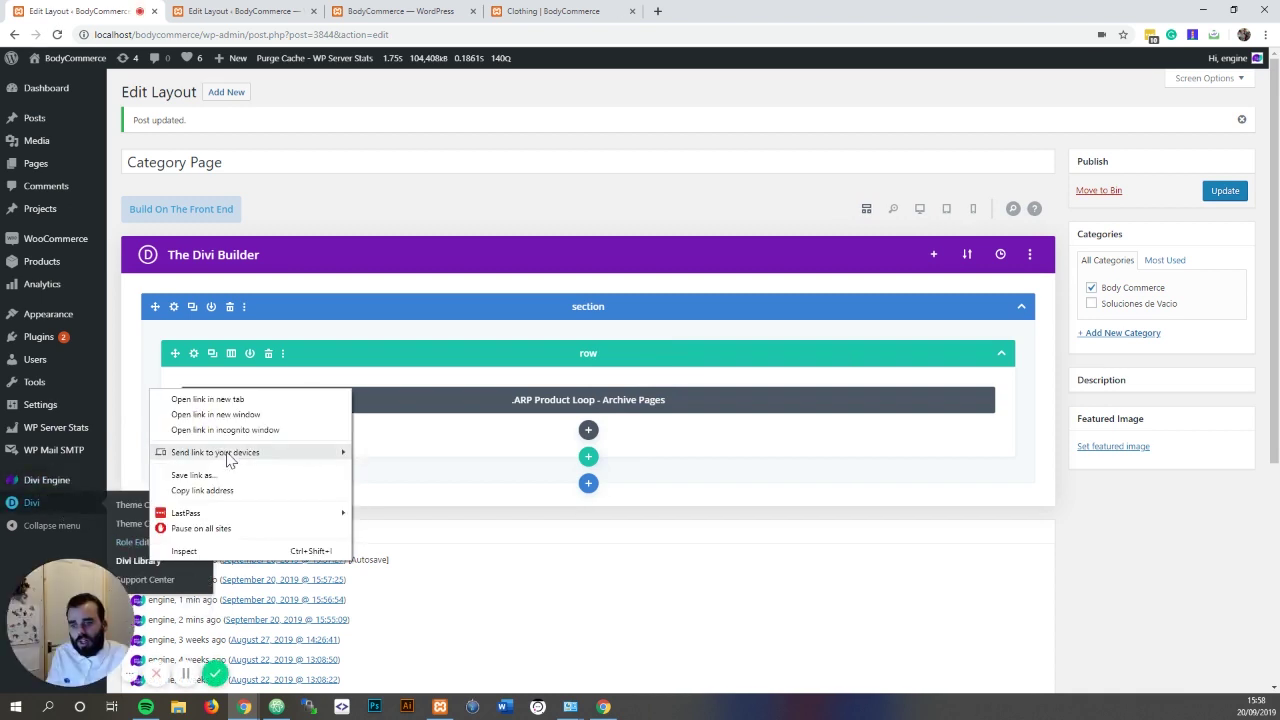
click(232, 401)
click(240, 11)
click(338, 10)
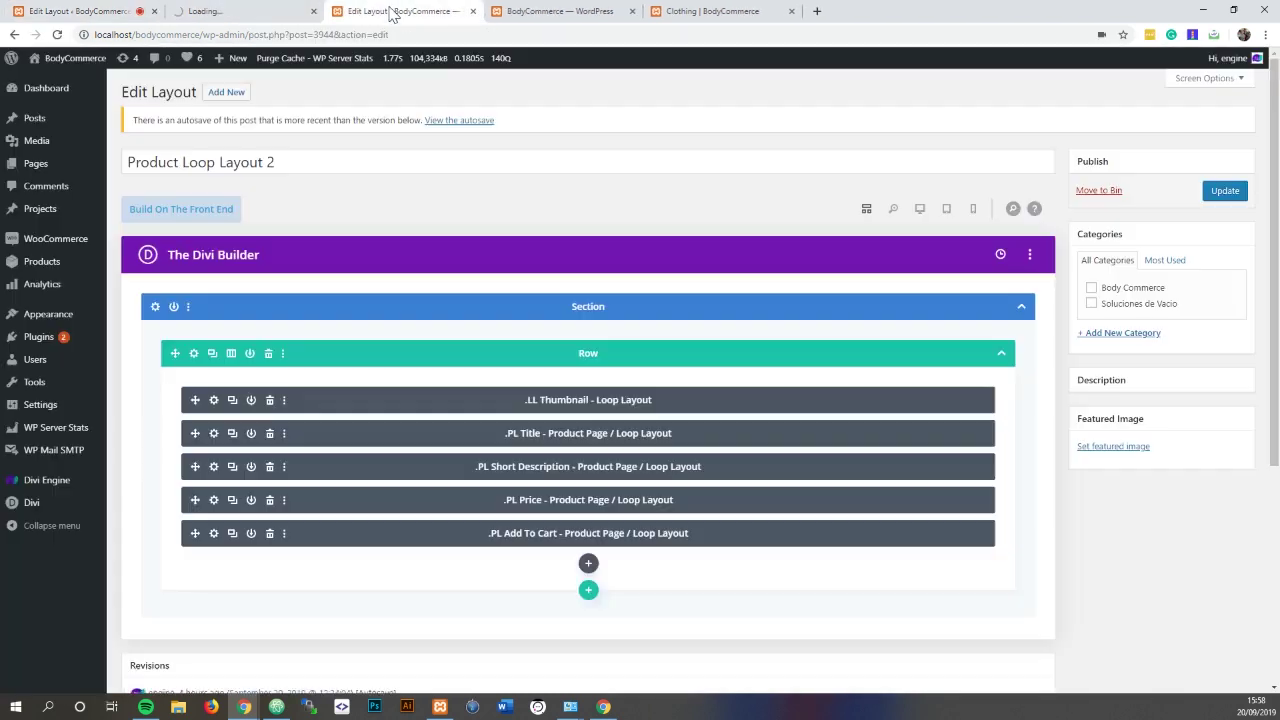
click(472, 11)
click(238, 13)
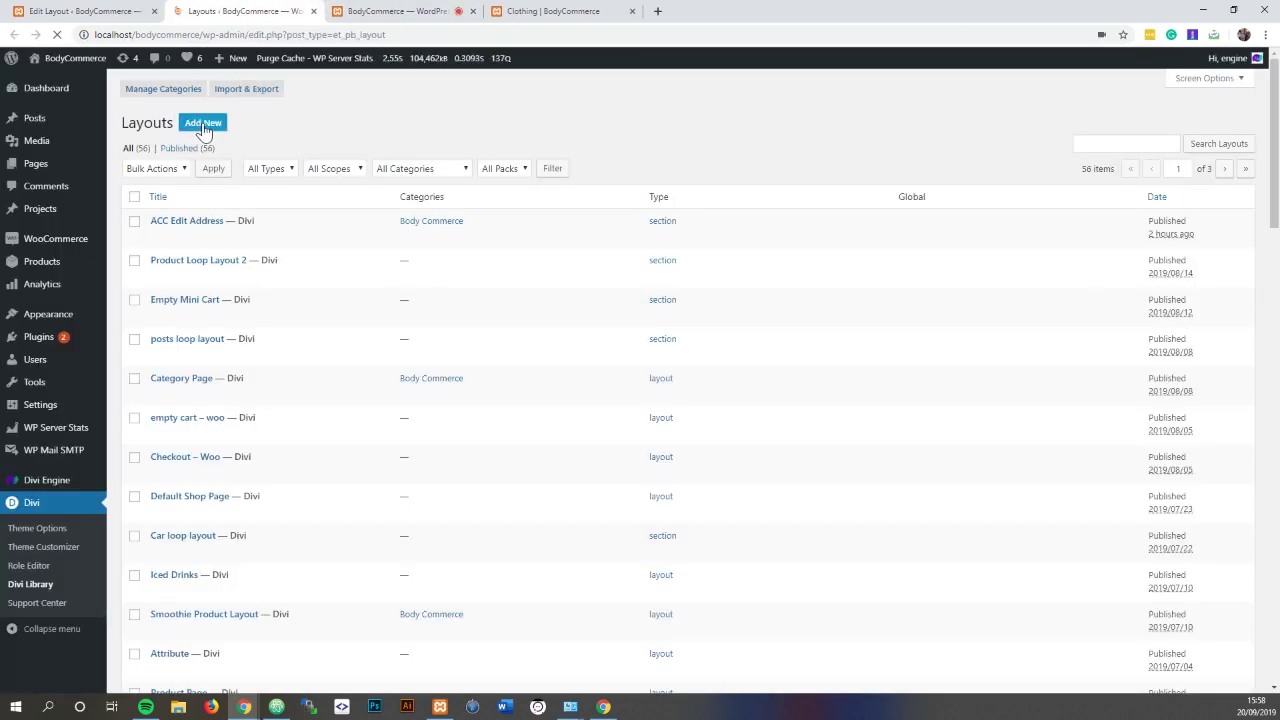
Step: Create a new library layout named CUSTOM LOOP LAYOUT of type Section in the Body Commerce category
click(212, 131)
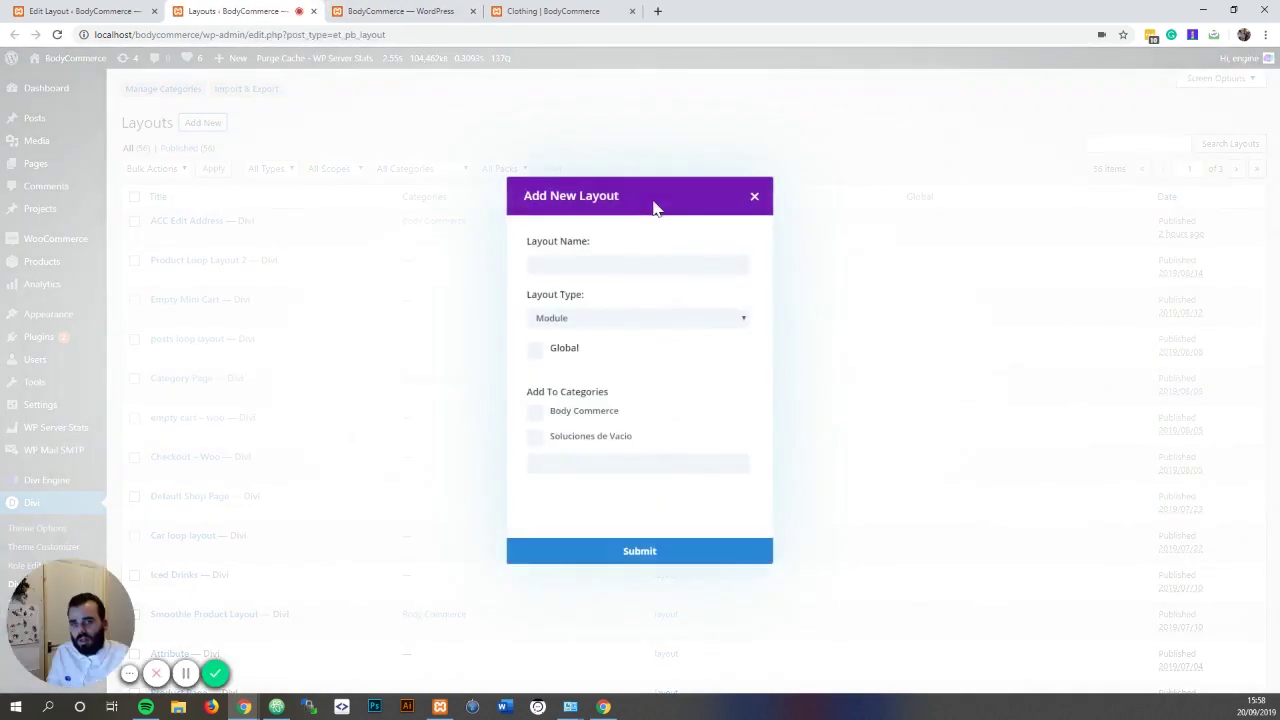
click(643, 260)
text(LOOP)
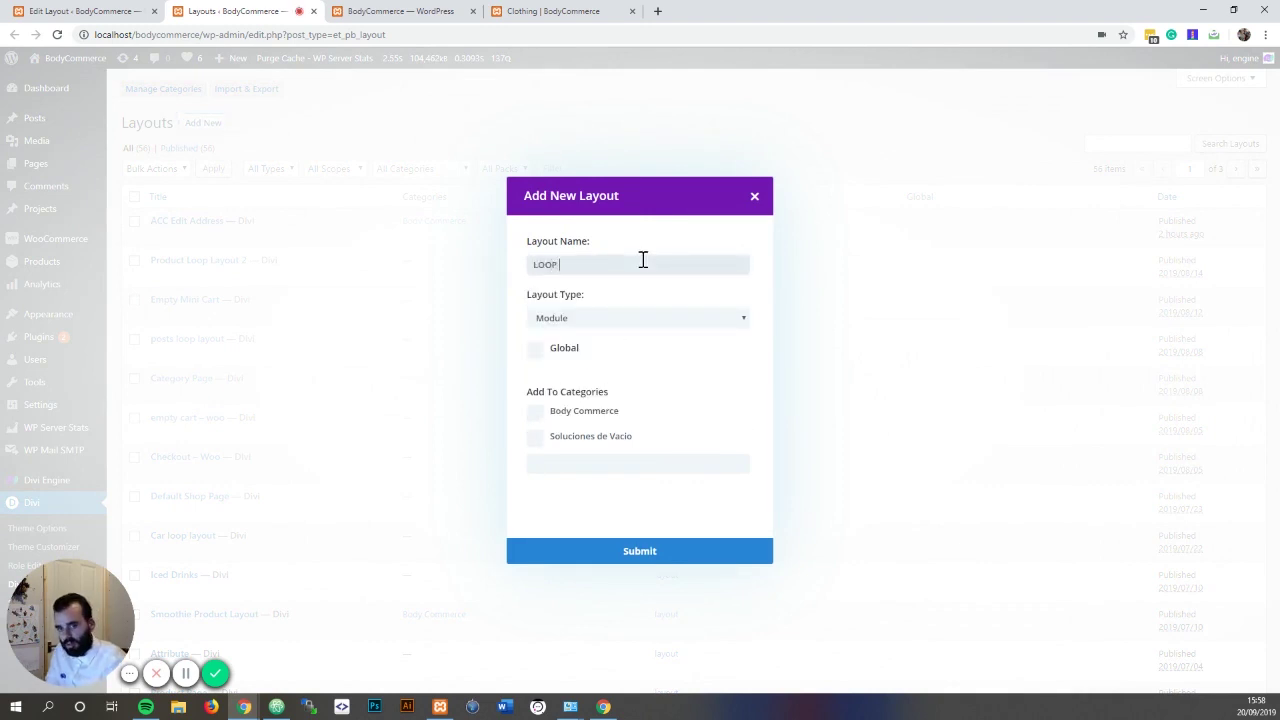
text( LYAO)
key(ctrl+a)
text(CUYS)
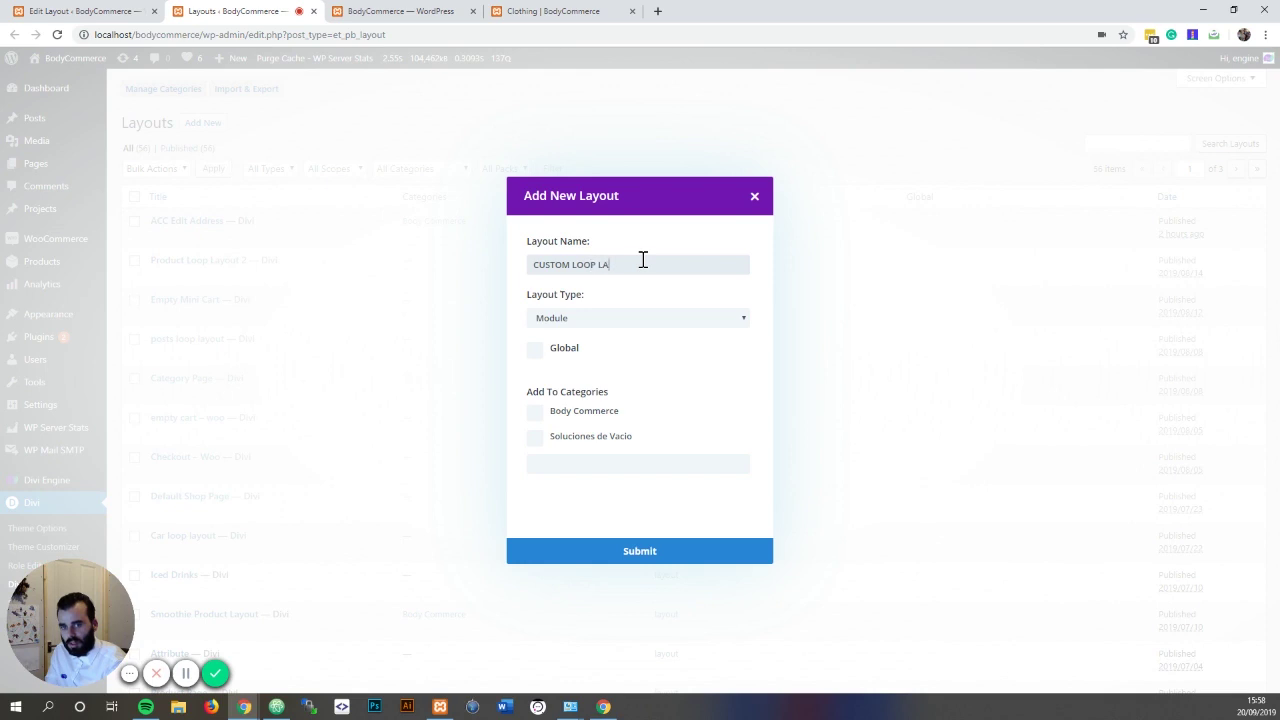
click(613, 318)
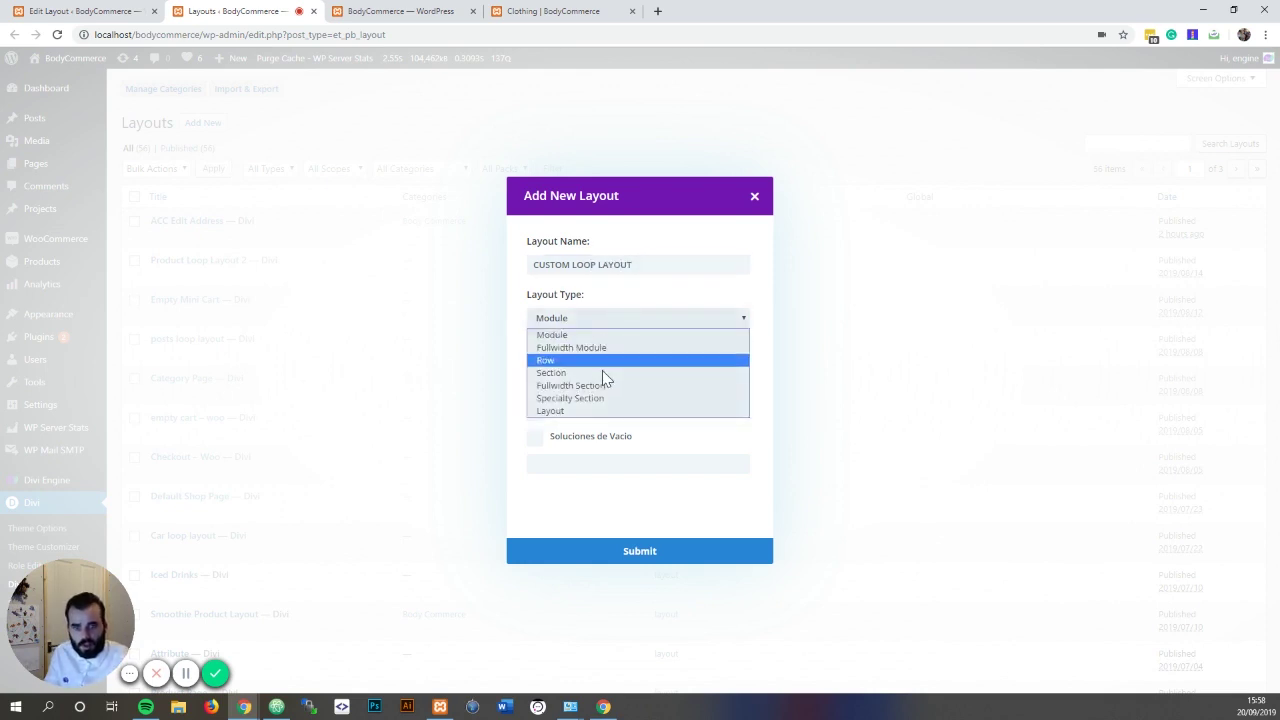
click(603, 376)
click(576, 412)
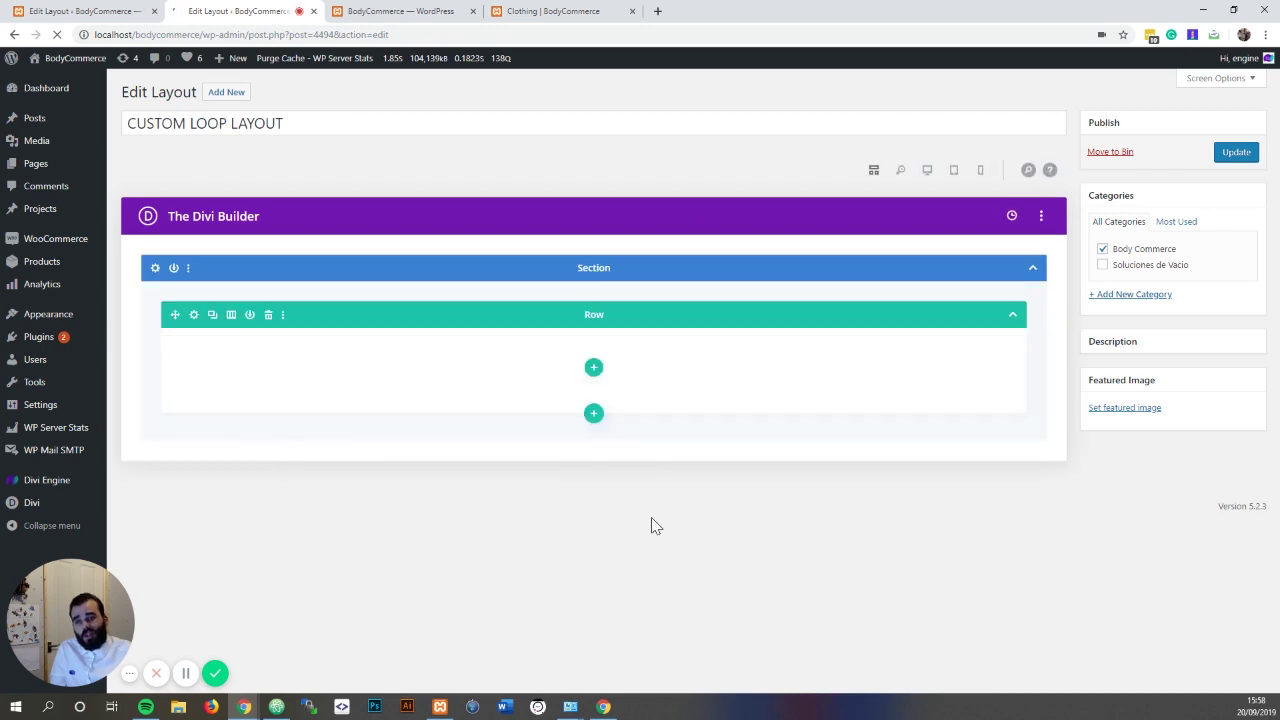
Step: Give the new section's row a single-column structure and browse the modules available for it
click(593, 367)
click(513, 446)
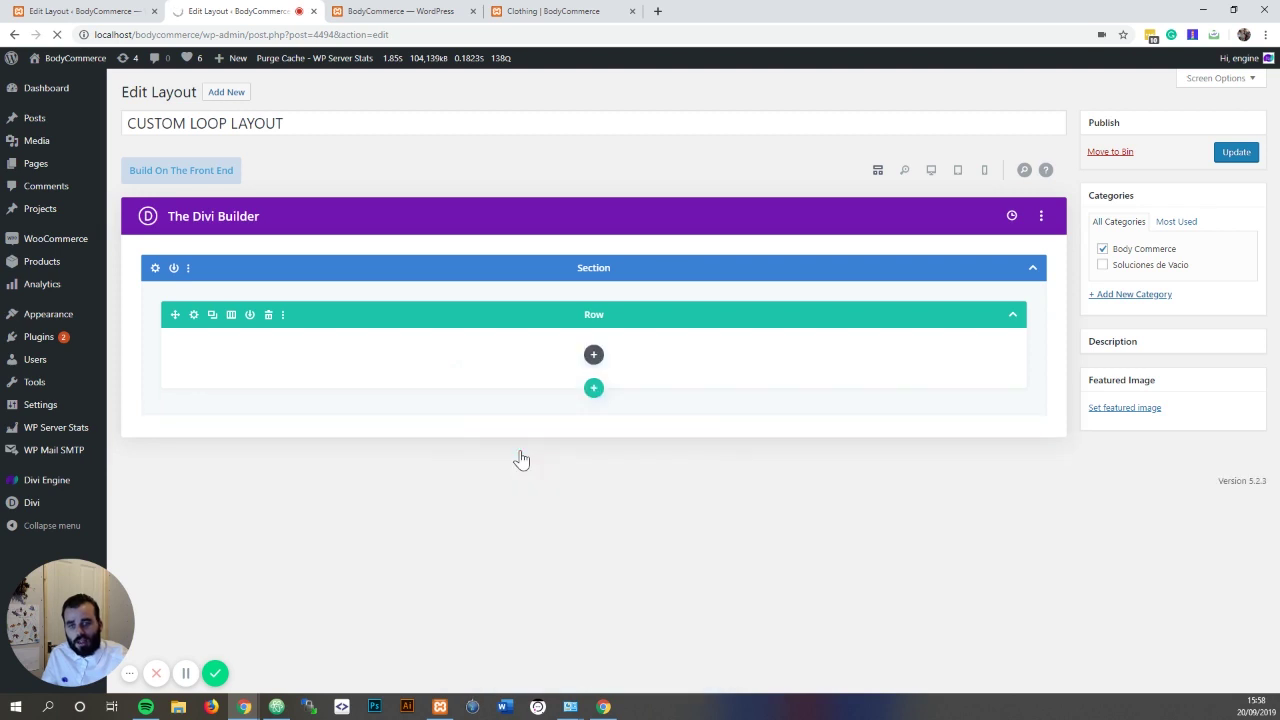
click(593, 355)
scroll(617, 484, down, 1)
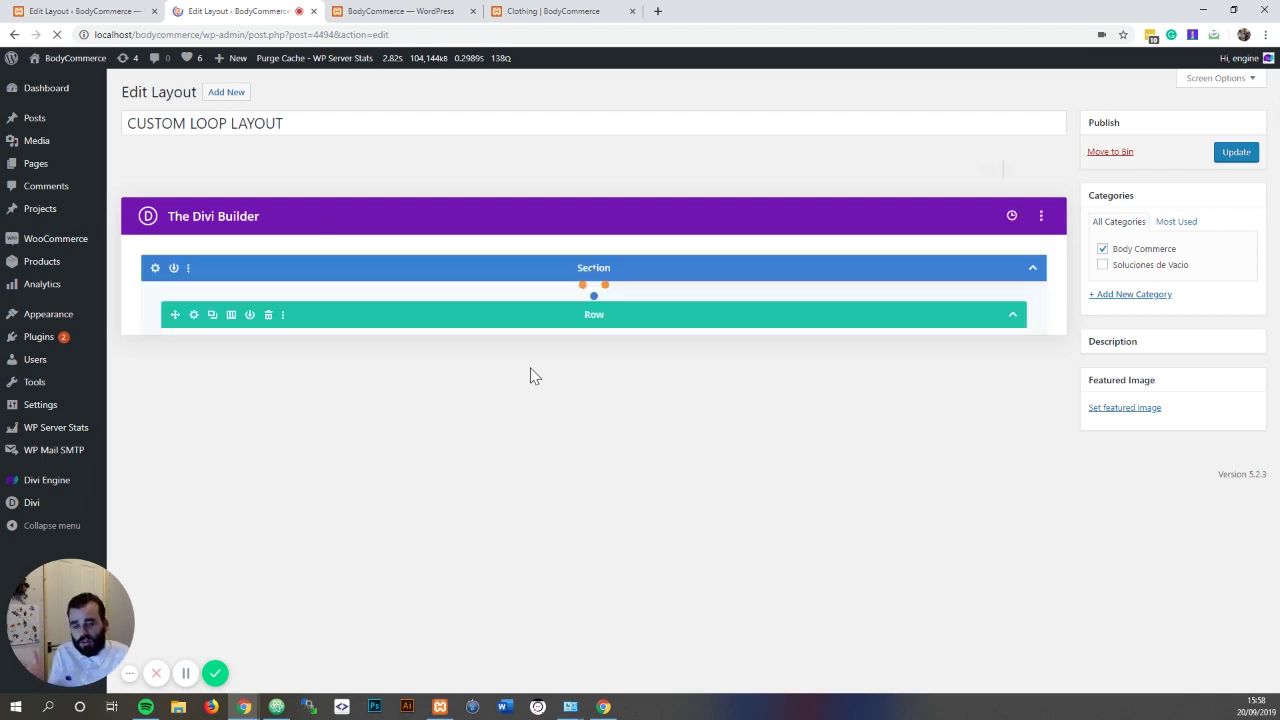
Step: Give the section's row a one-column structure and insert the .LL Thumbnail - Loop Layout module into it
click(593, 368)
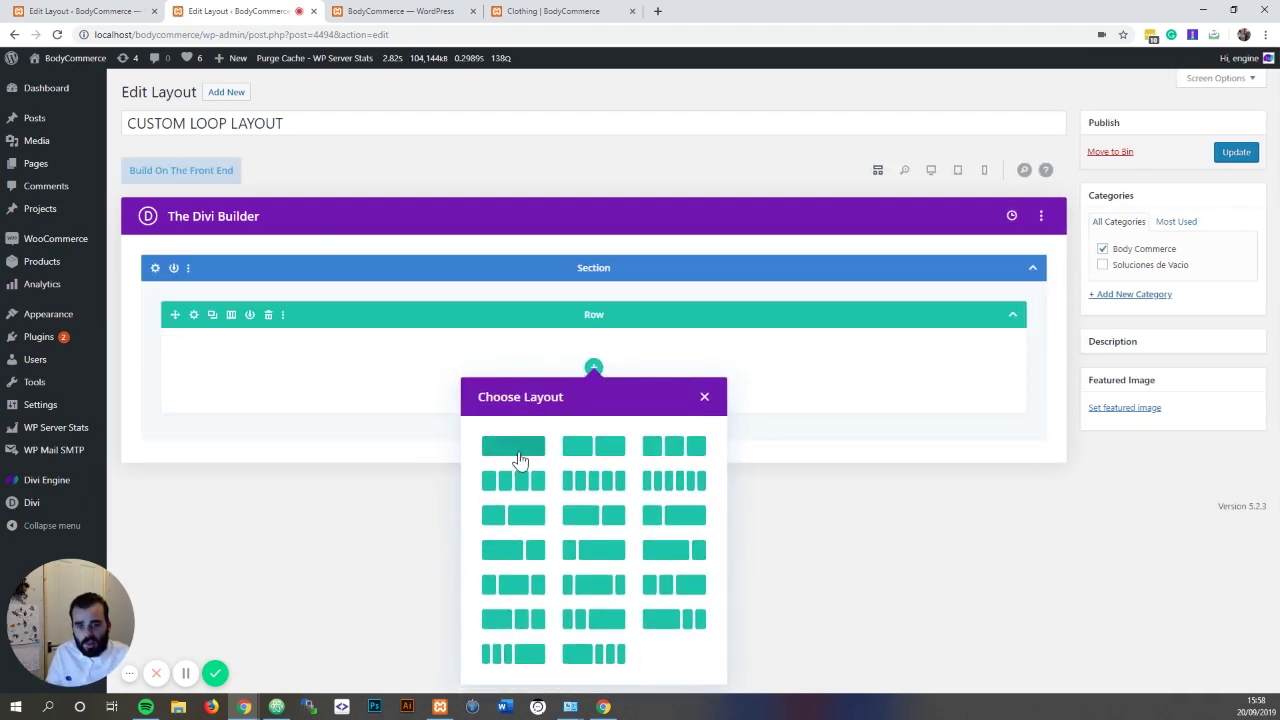
click(512, 448)
click(594, 383)
scroll(588, 500, down, 2)
scroll(588, 500, down, 5)
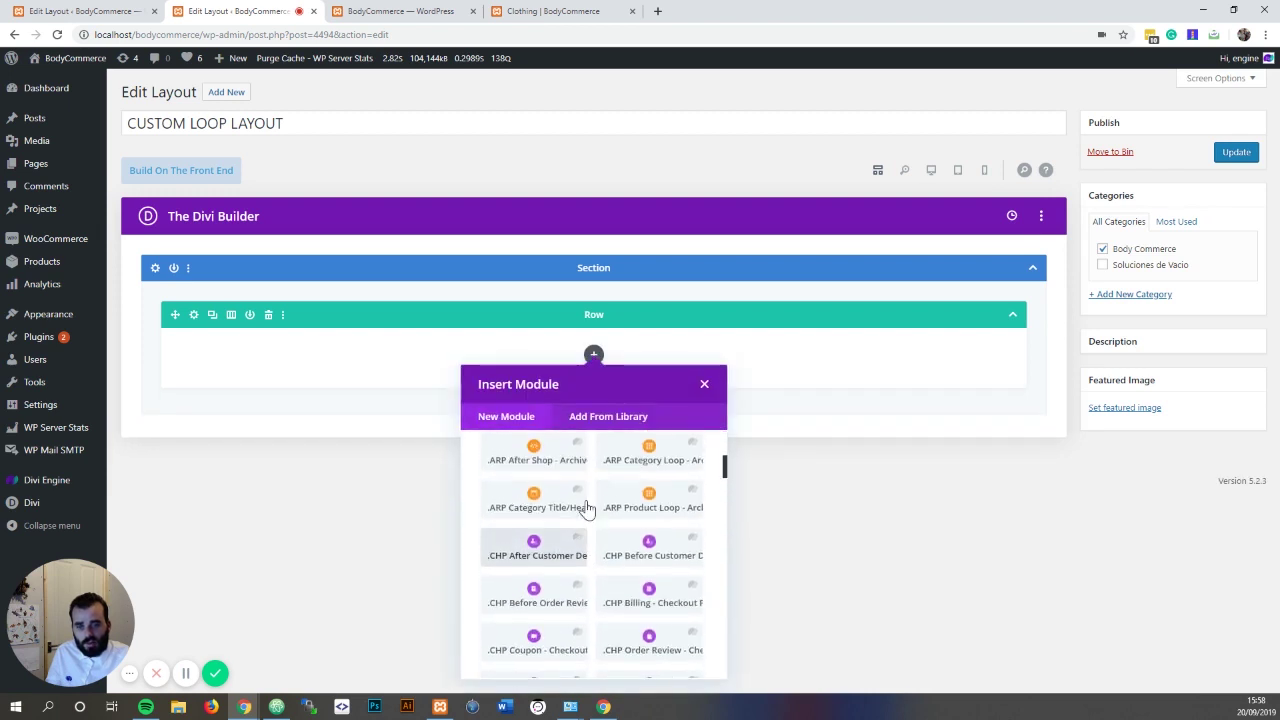
scroll(592, 515, down, 5)
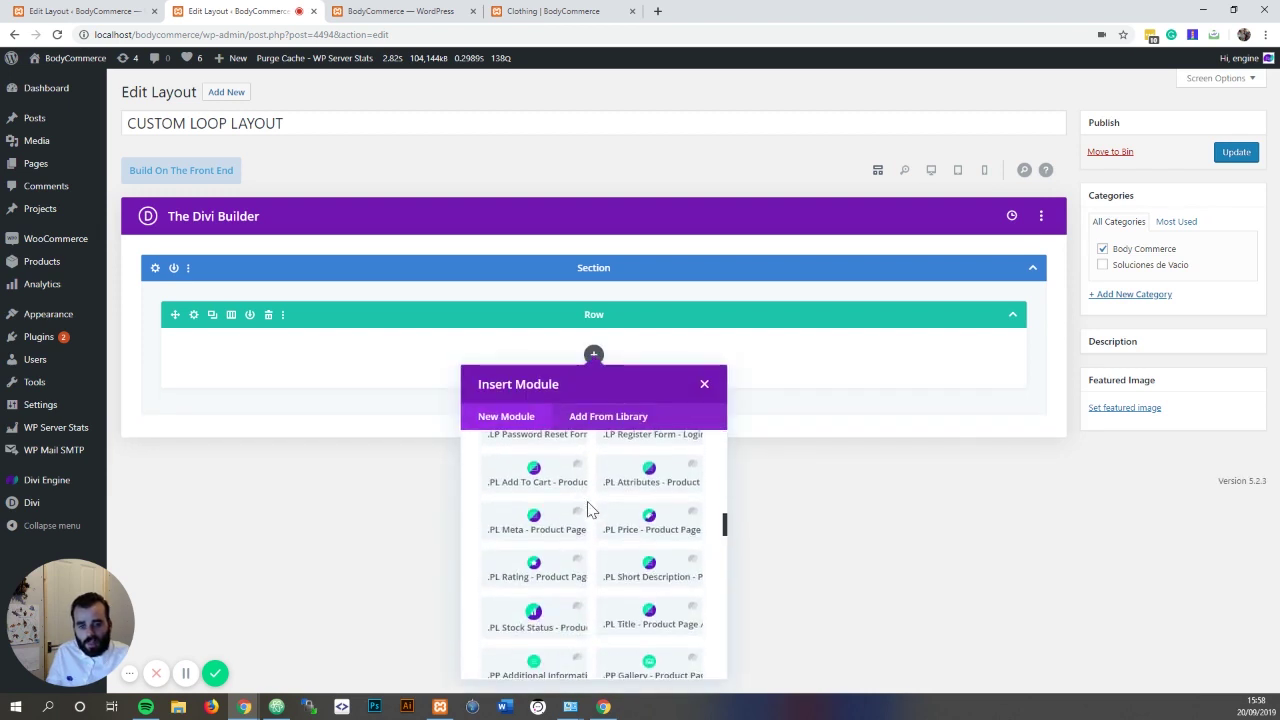
scroll(596, 527, down, 4)
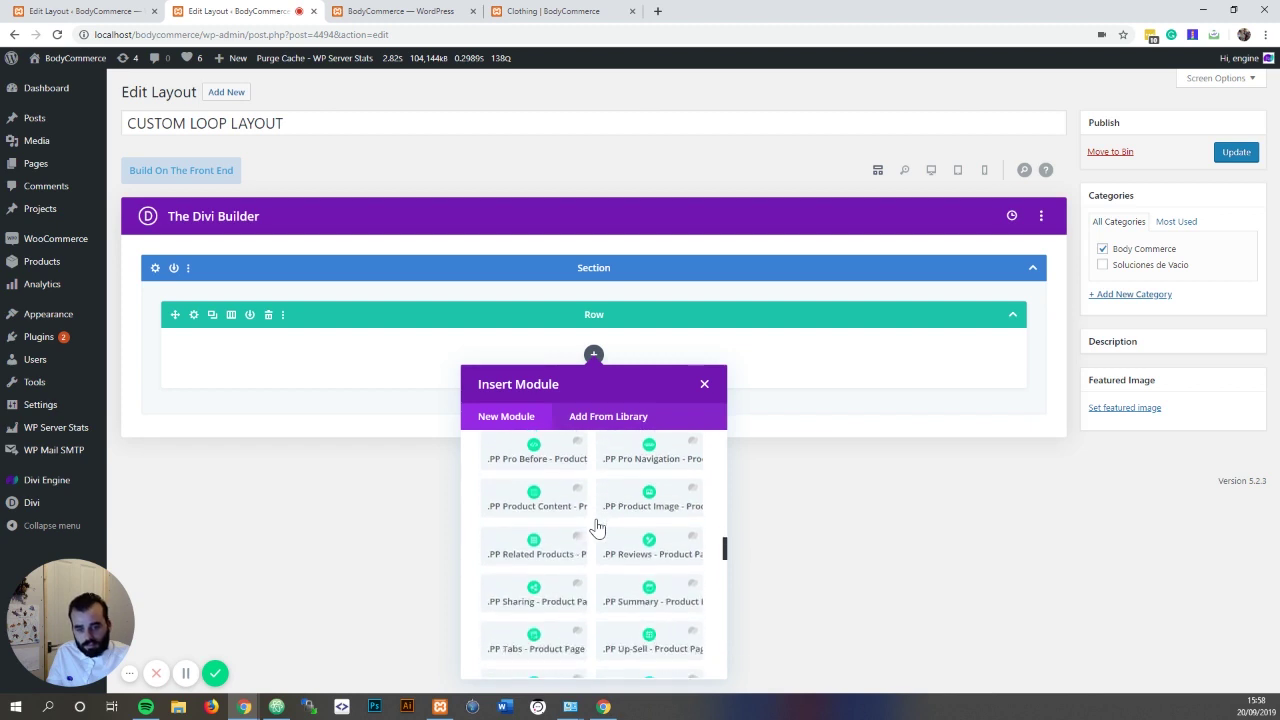
scroll(596, 527, up, 5)
scroll(596, 527, up, 5)
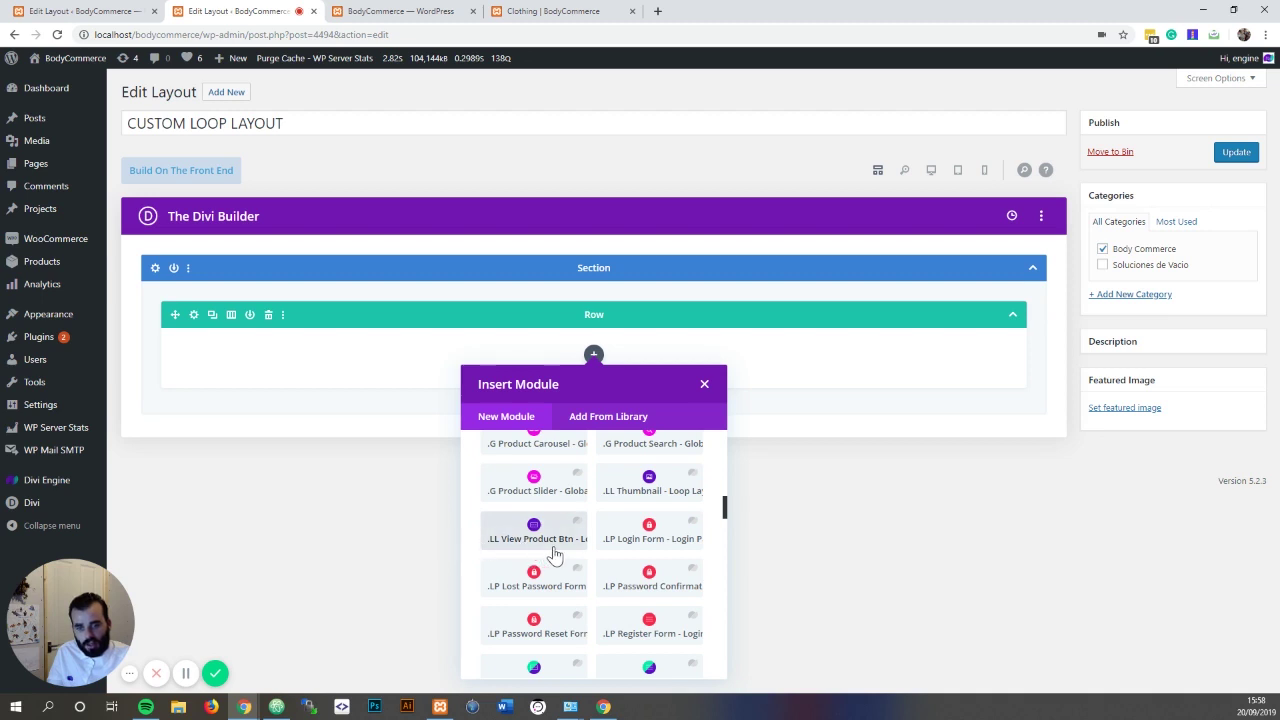
scroll(555, 555, down, 3)
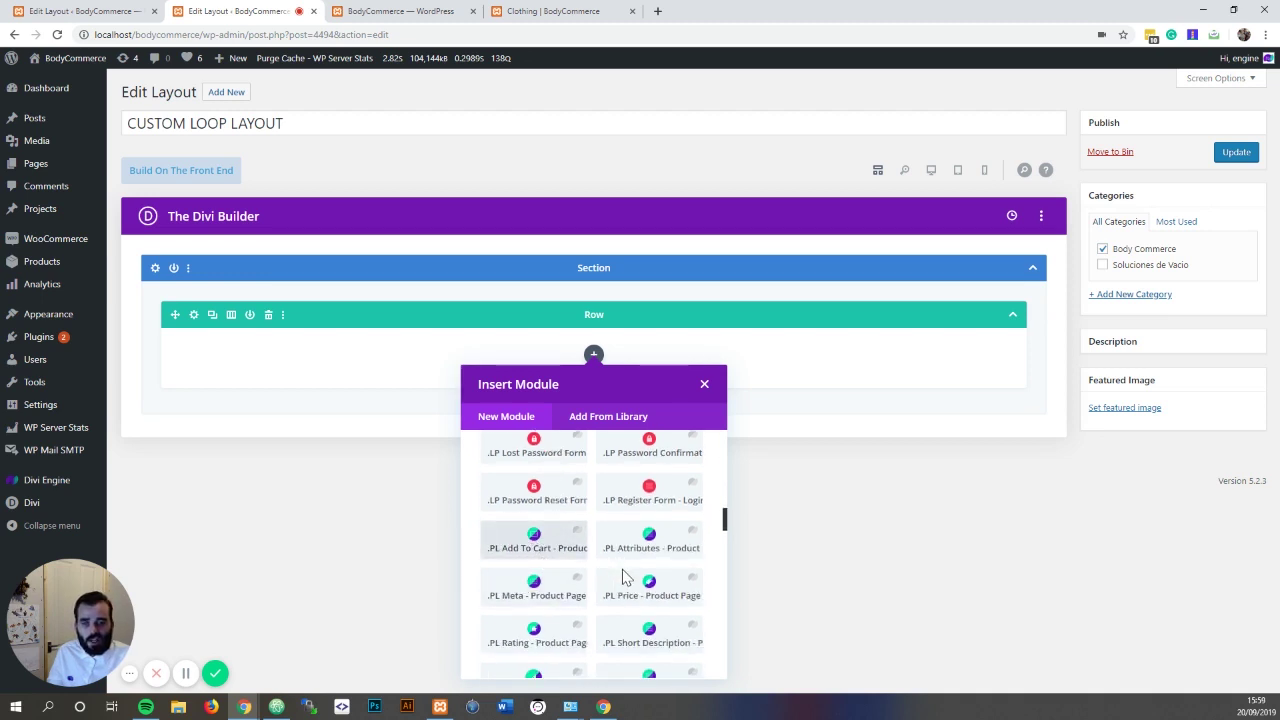
scroll(592, 588, up, 2)
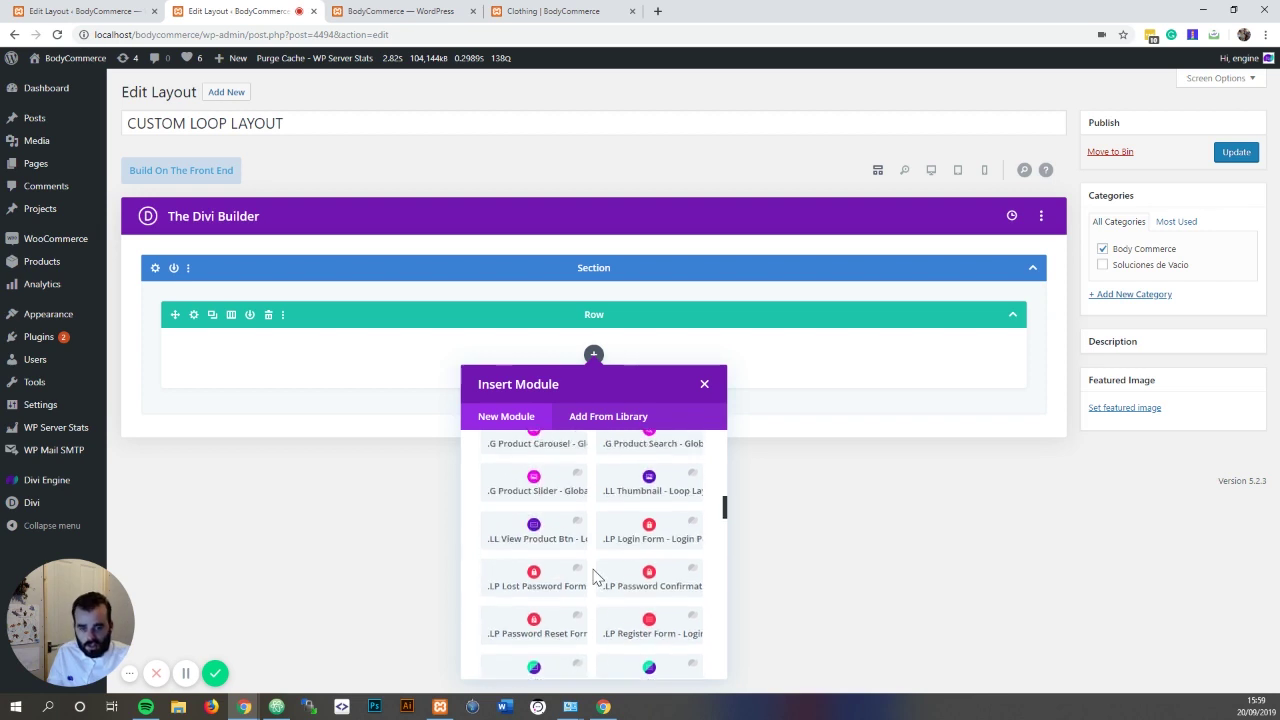
click(655, 485)
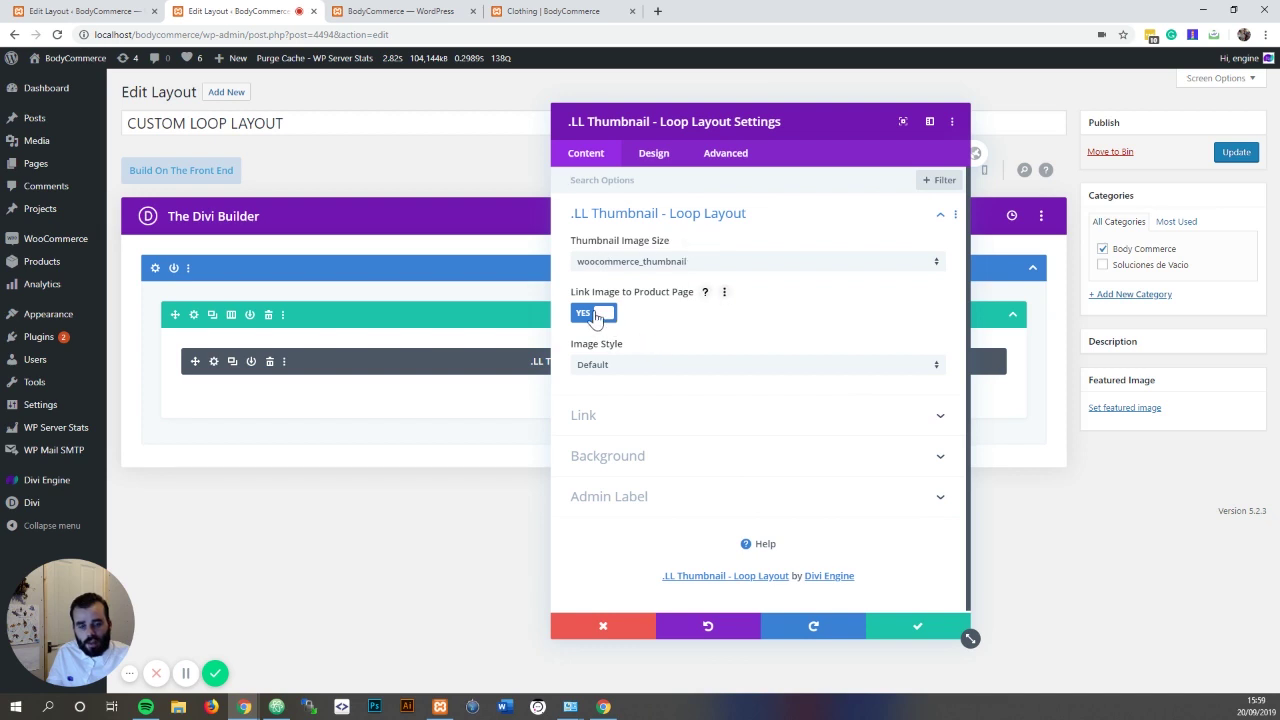
Step: Set the thumbnail module's image style to Flip Image and save its settings
click(592, 366)
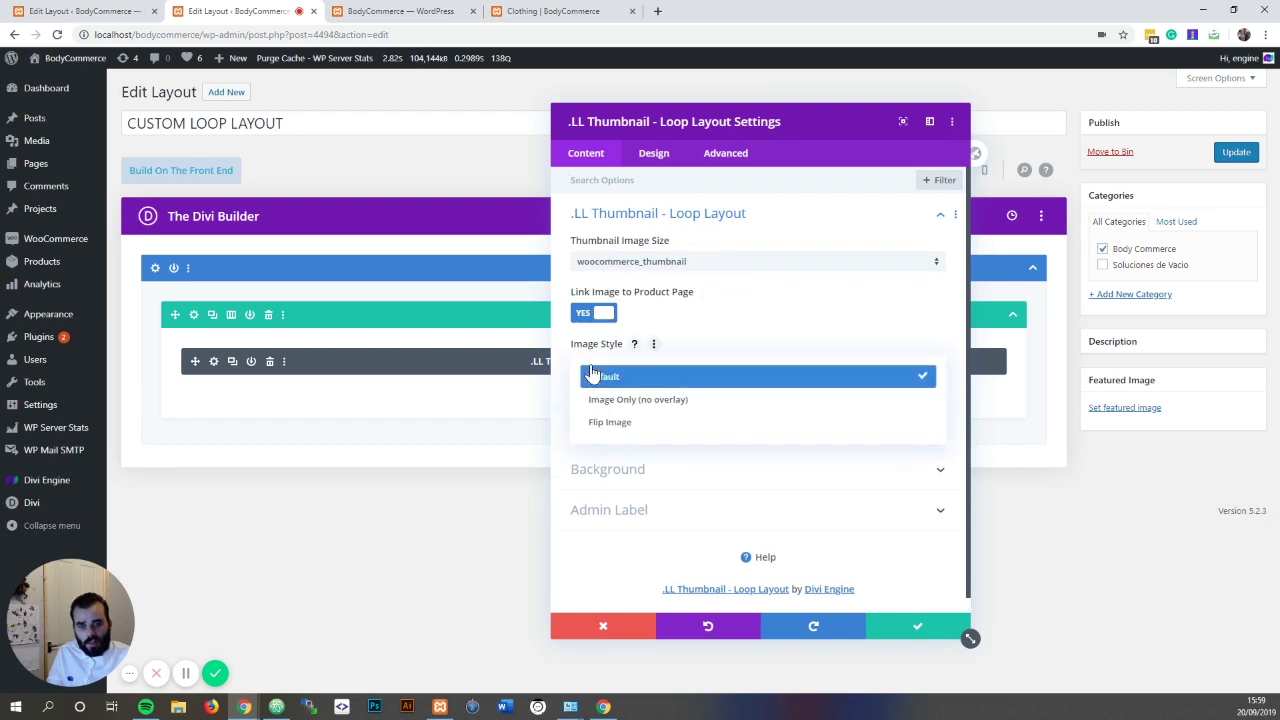
click(640, 428)
click(906, 634)
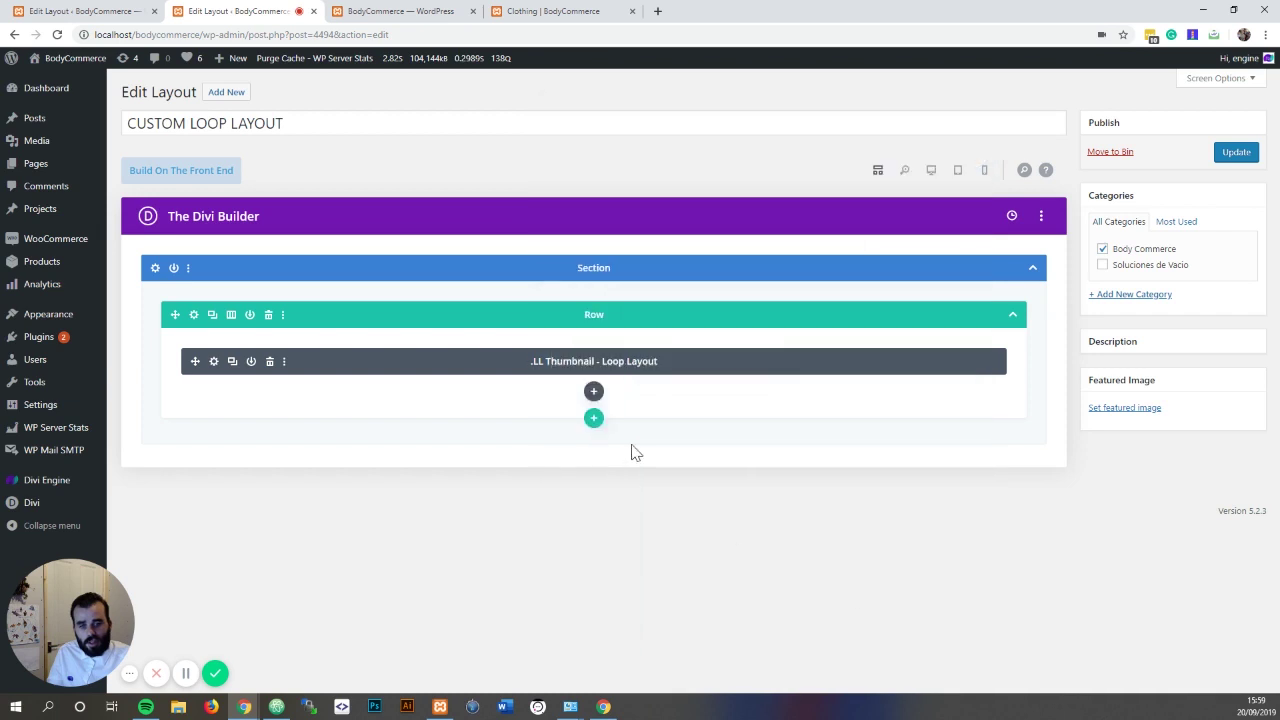
Step: Add the .PL Title module below the thumbnail with its title HTML tag set to h4, and save it
click(594, 392)
text(tit)
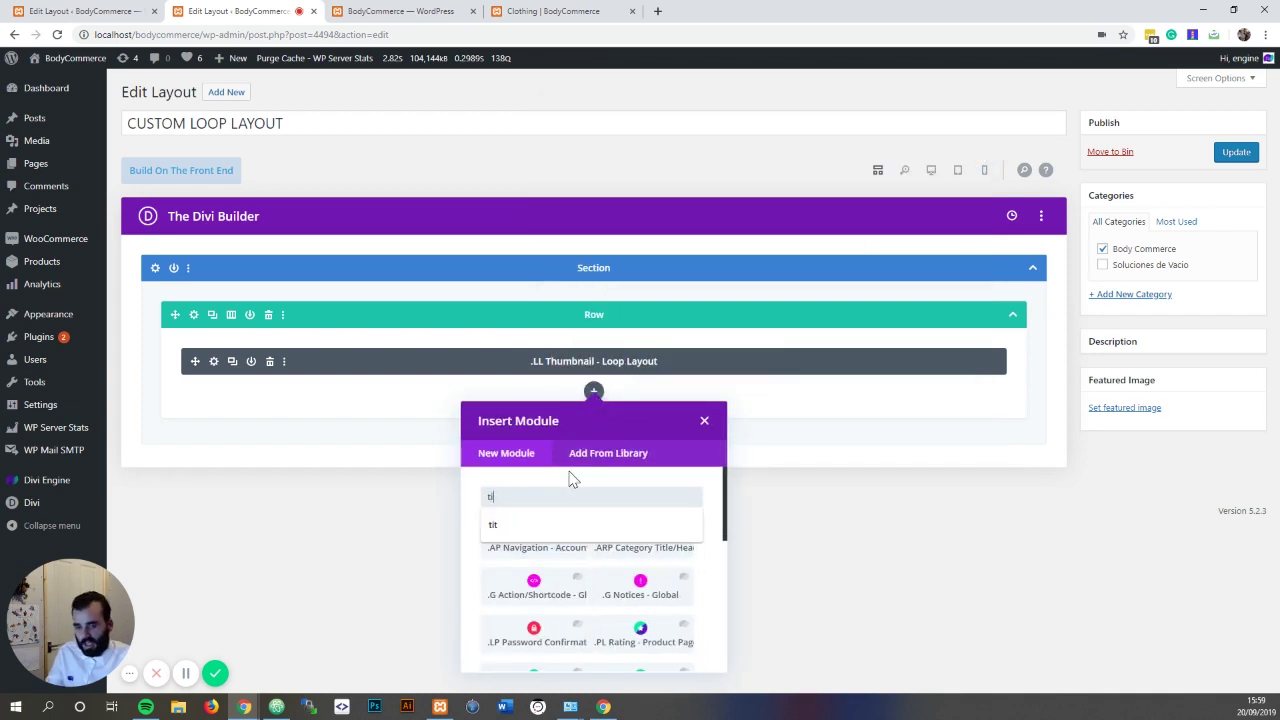
click(635, 555)
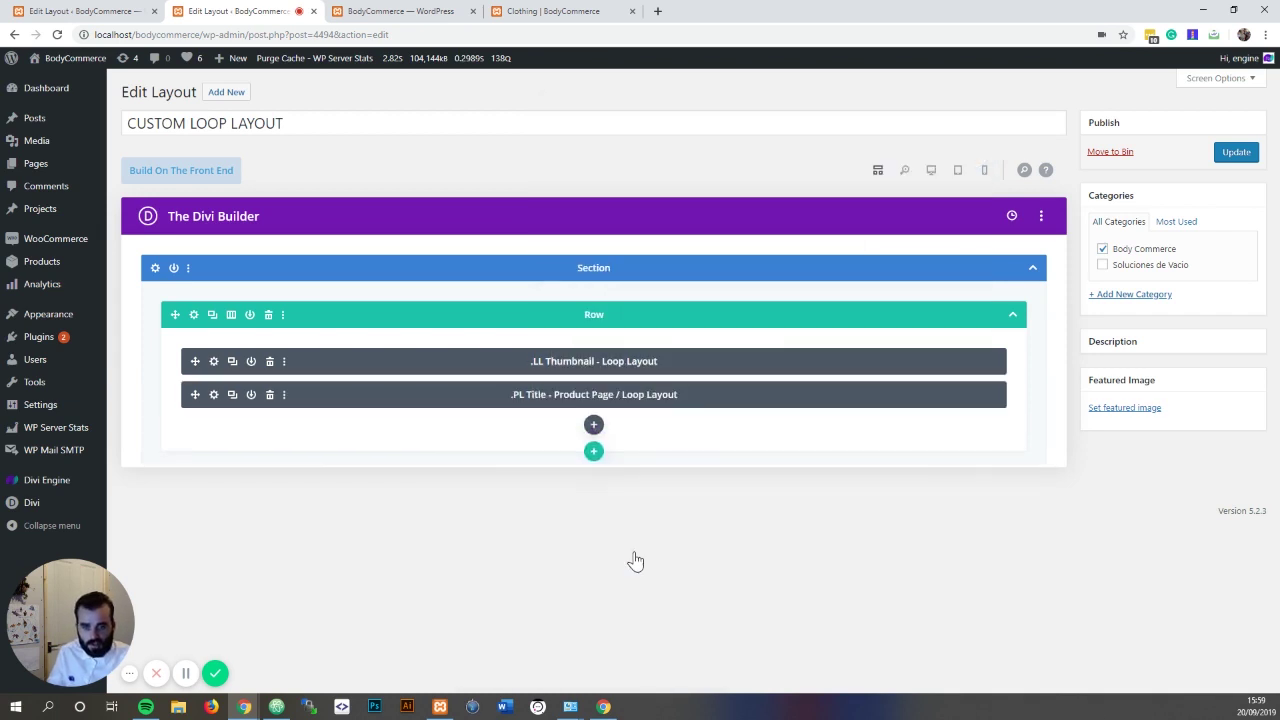
click(648, 263)
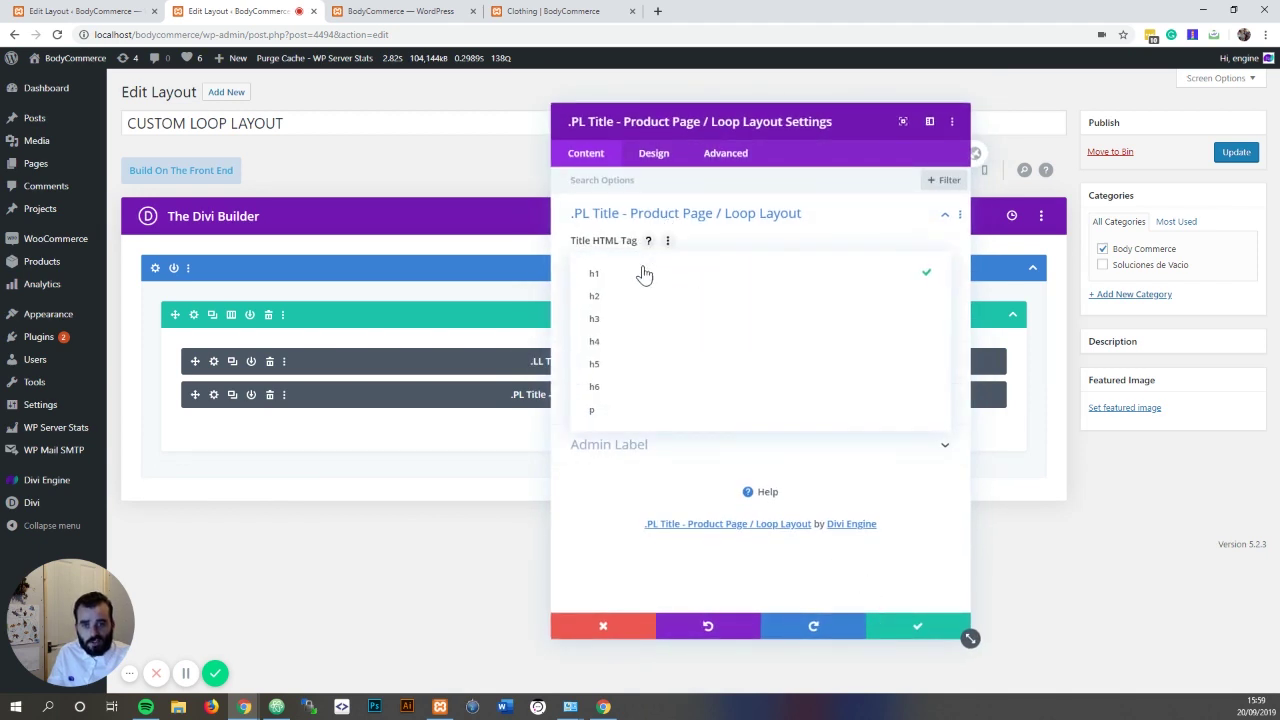
click(639, 346)
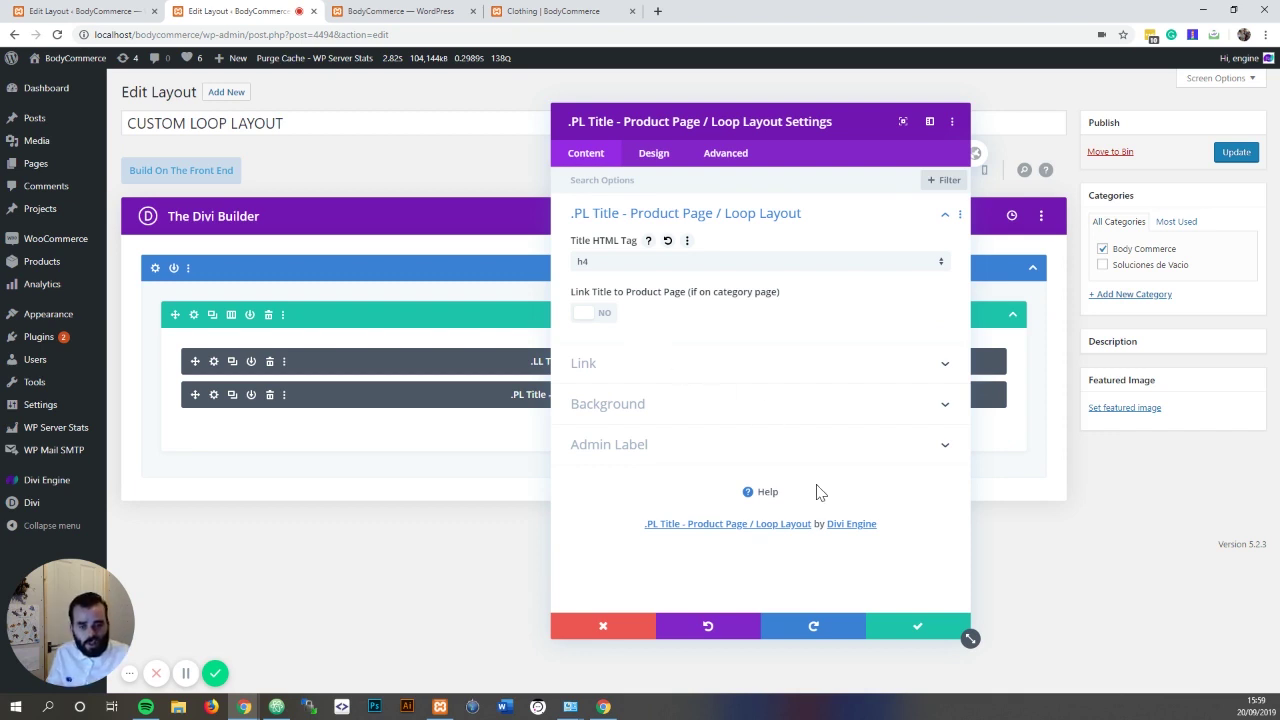
click(899, 638)
Step: Add the .PL Price - Product Page / Loop Layout module below the title, keeping its default settings
click(593, 423)
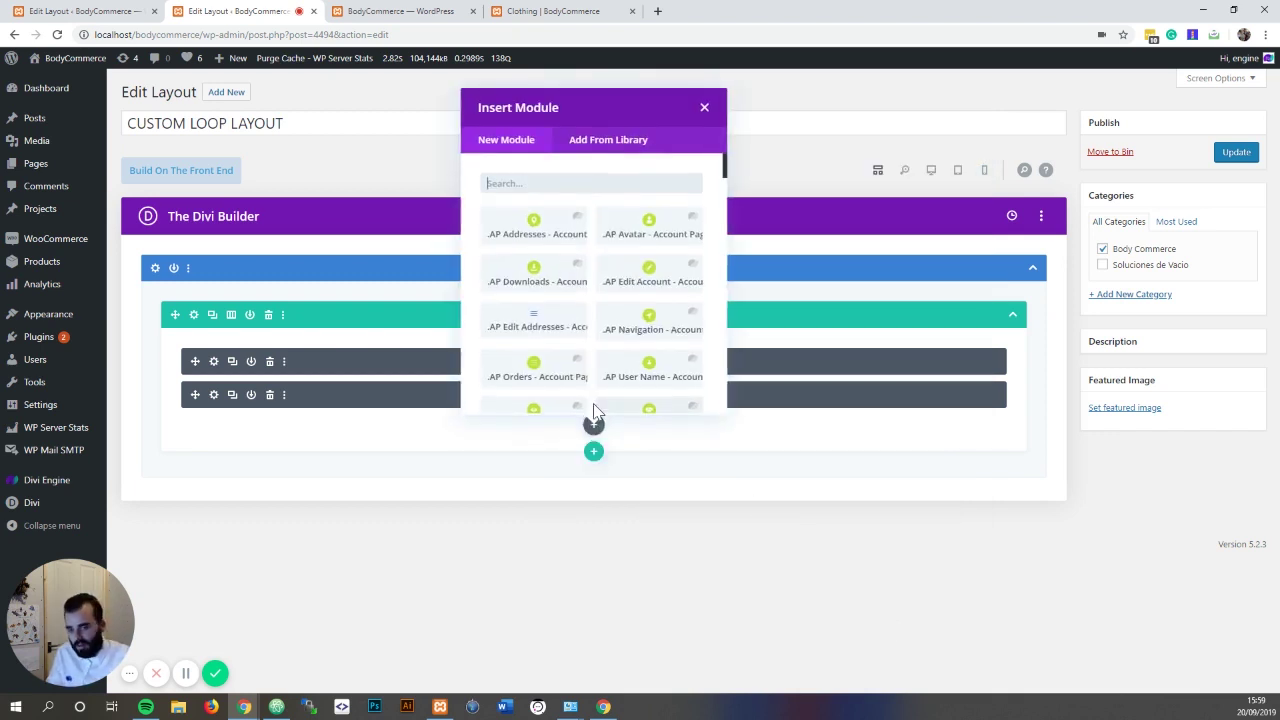
text(pr)
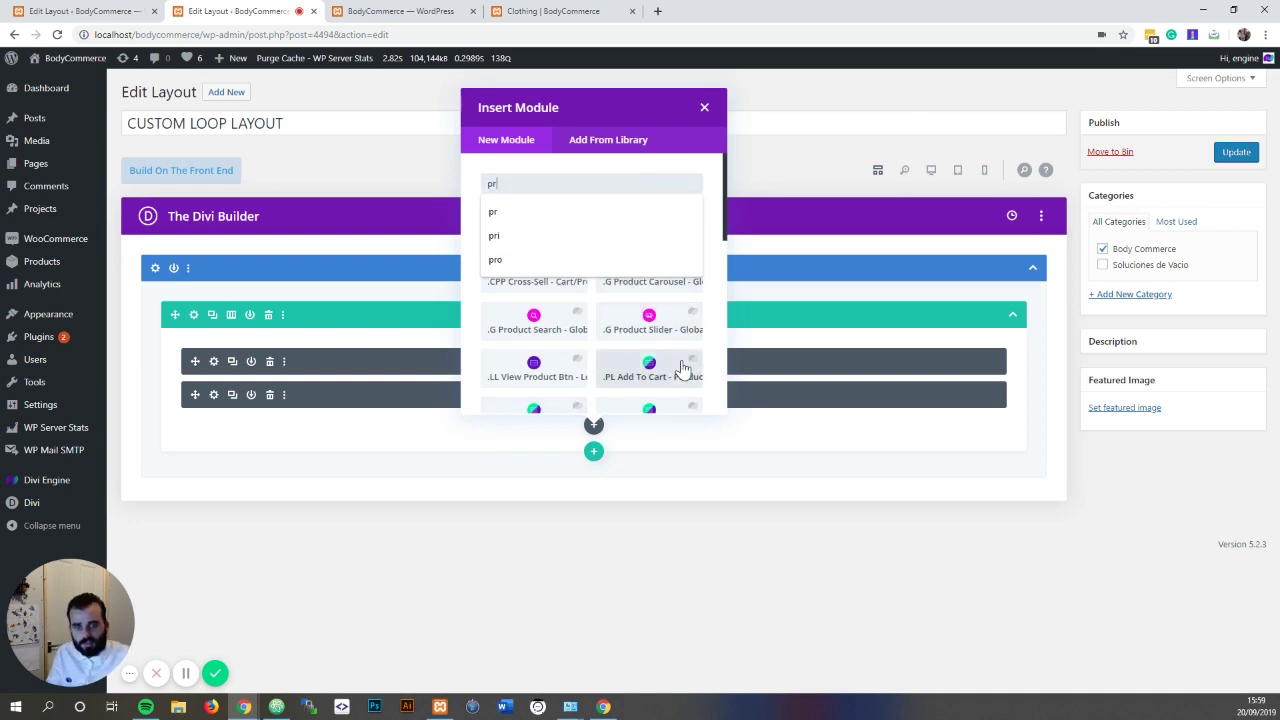
scroll(640, 362, down, 3)
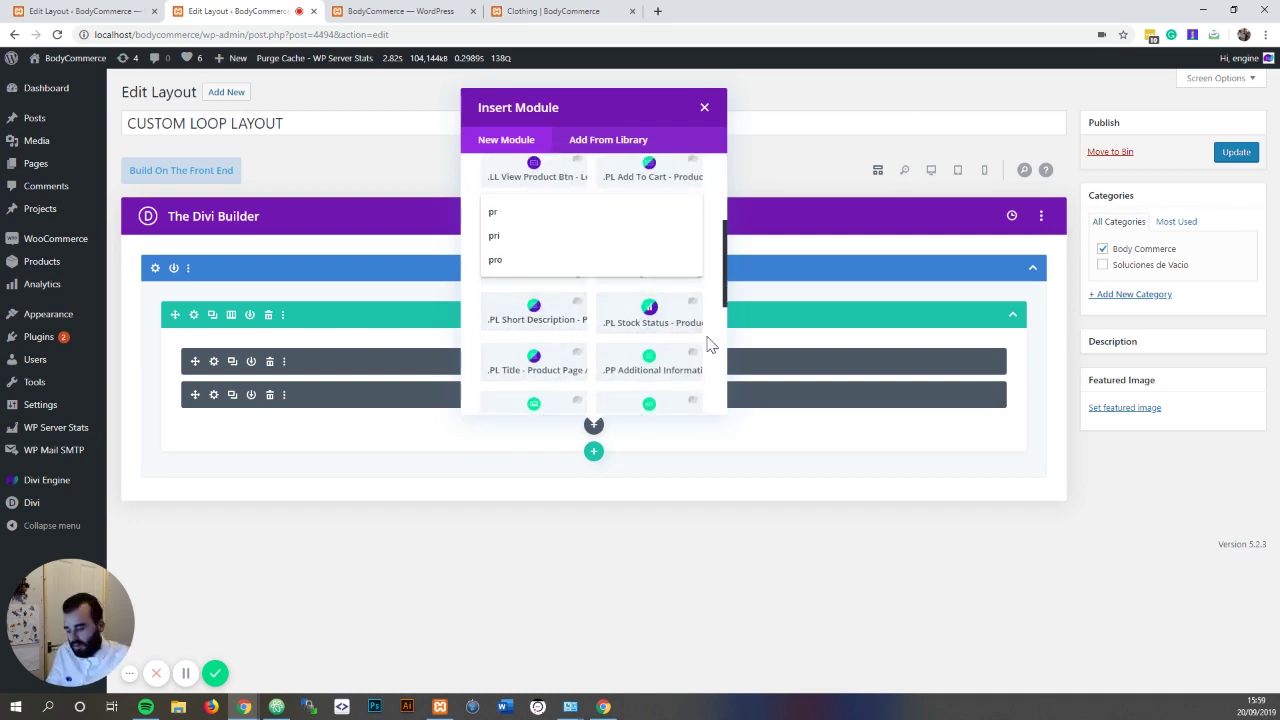
text(ics)
key(BackSpace)
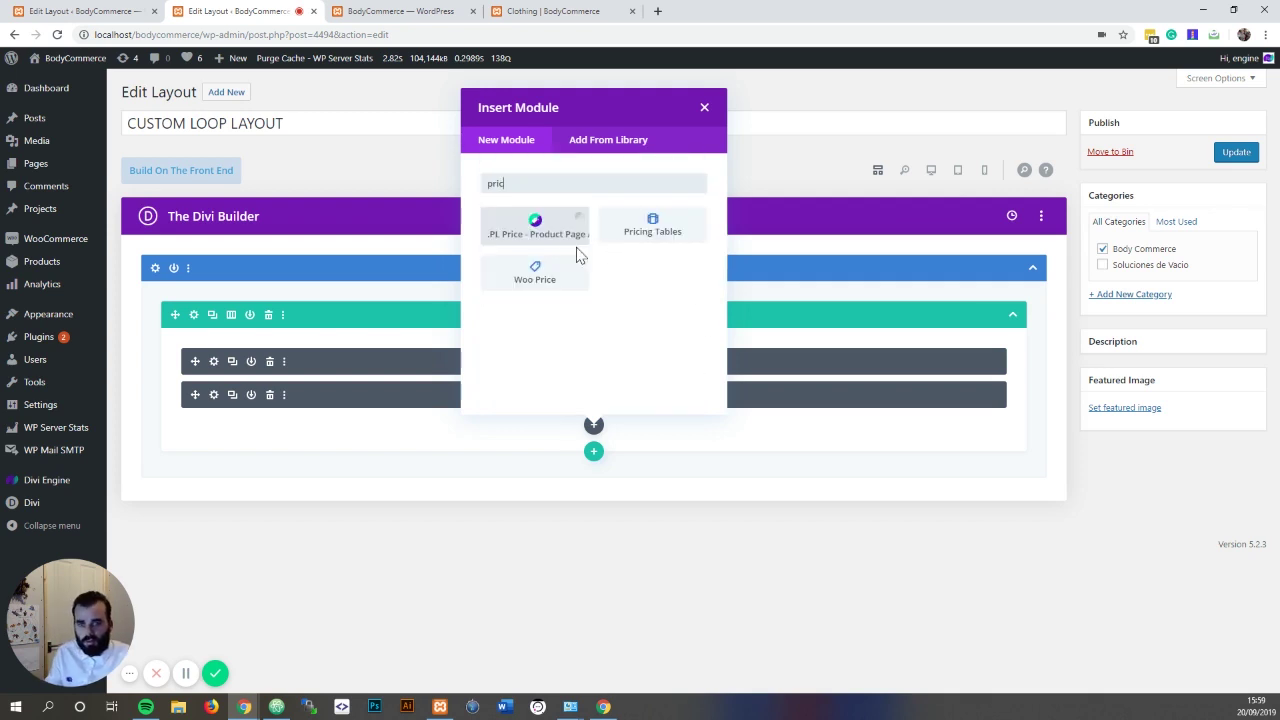
click(546, 243)
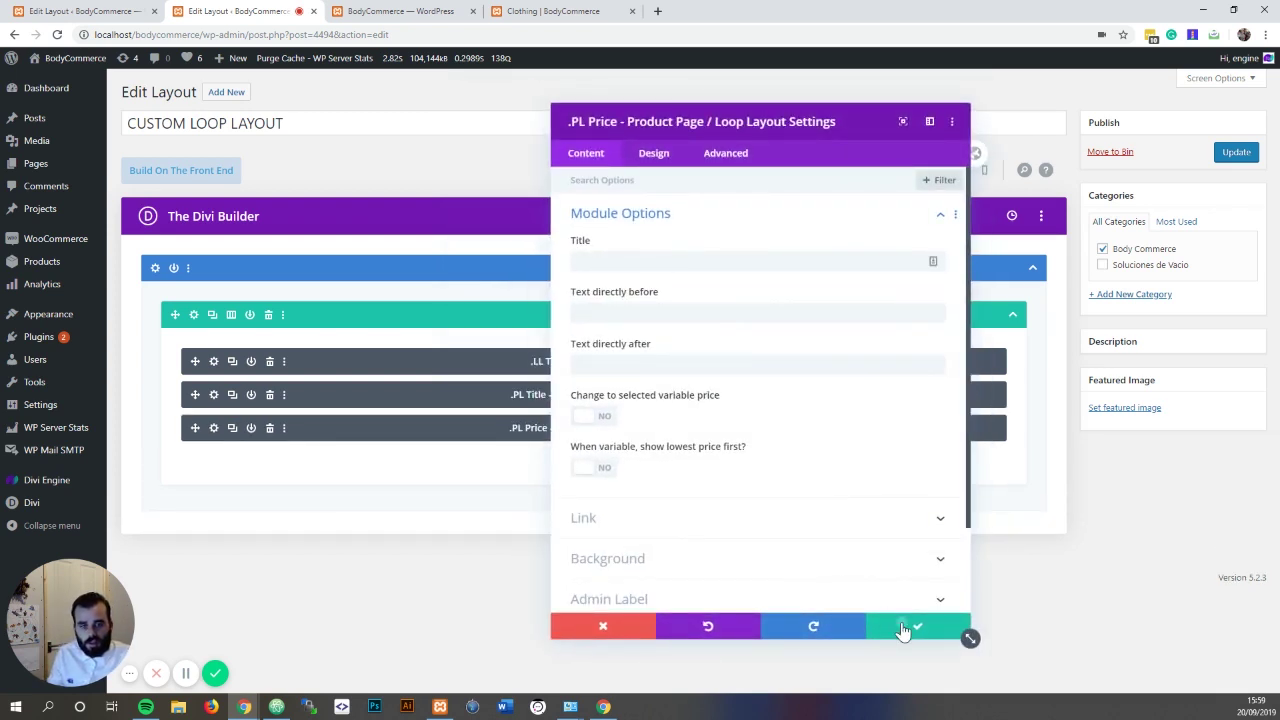
click(903, 630)
Step: Add the .PL Add To Cart - Product Page / Loop Layout module below the price with its default settings
click(594, 460)
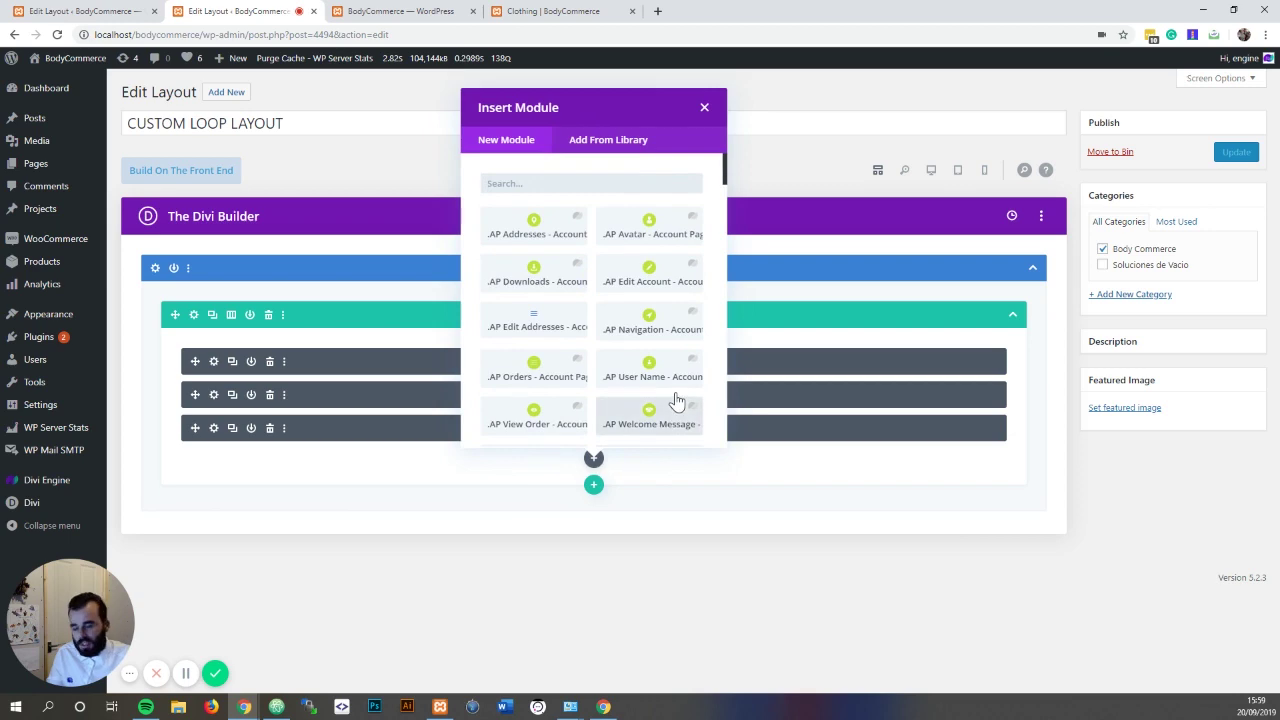
text(add)
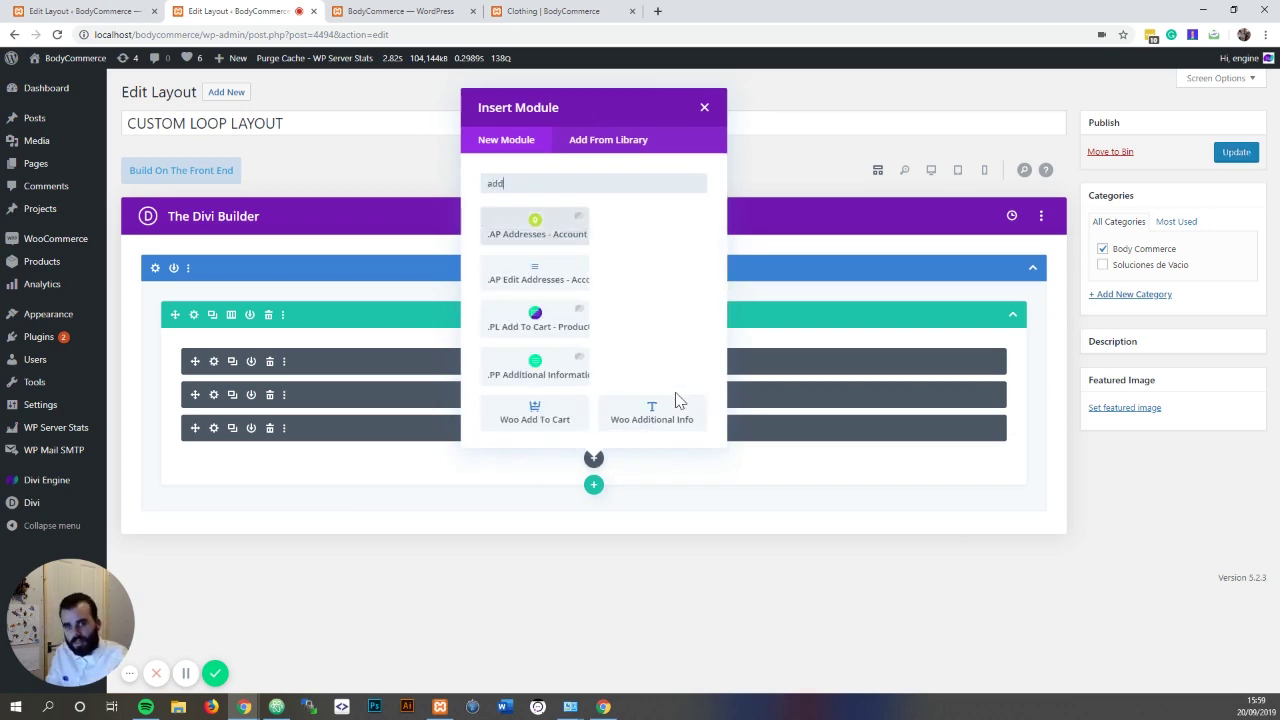
click(556, 277)
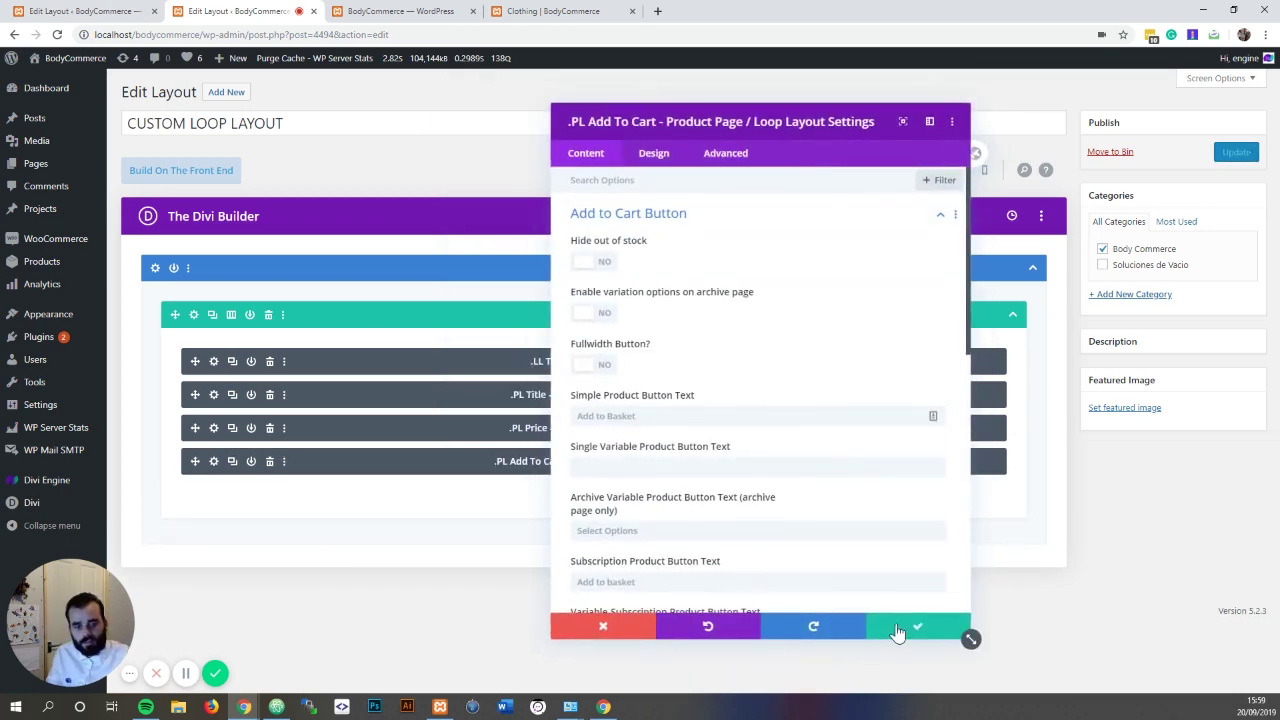
click(897, 632)
Step: Add the .PL Rating - Product Page / Loop Layout module below the add-to-cart module with its default settings
click(594, 491)
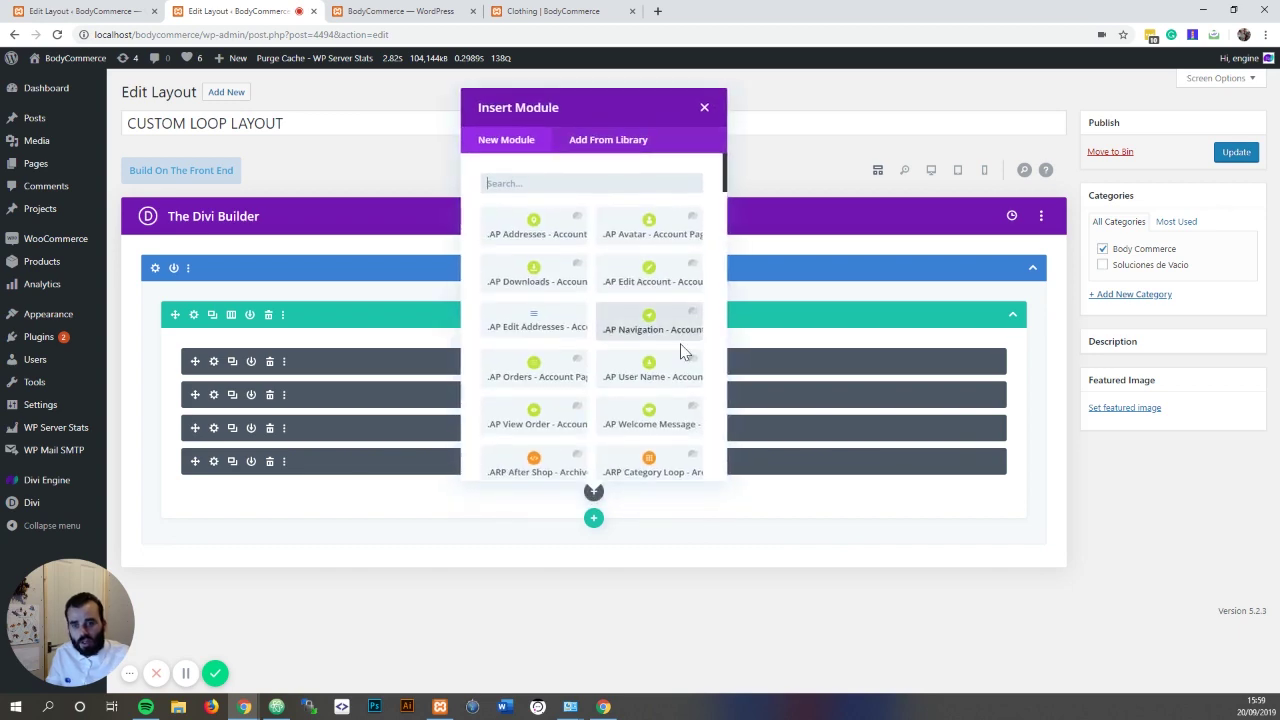
text(raty)
key(BackSpace)
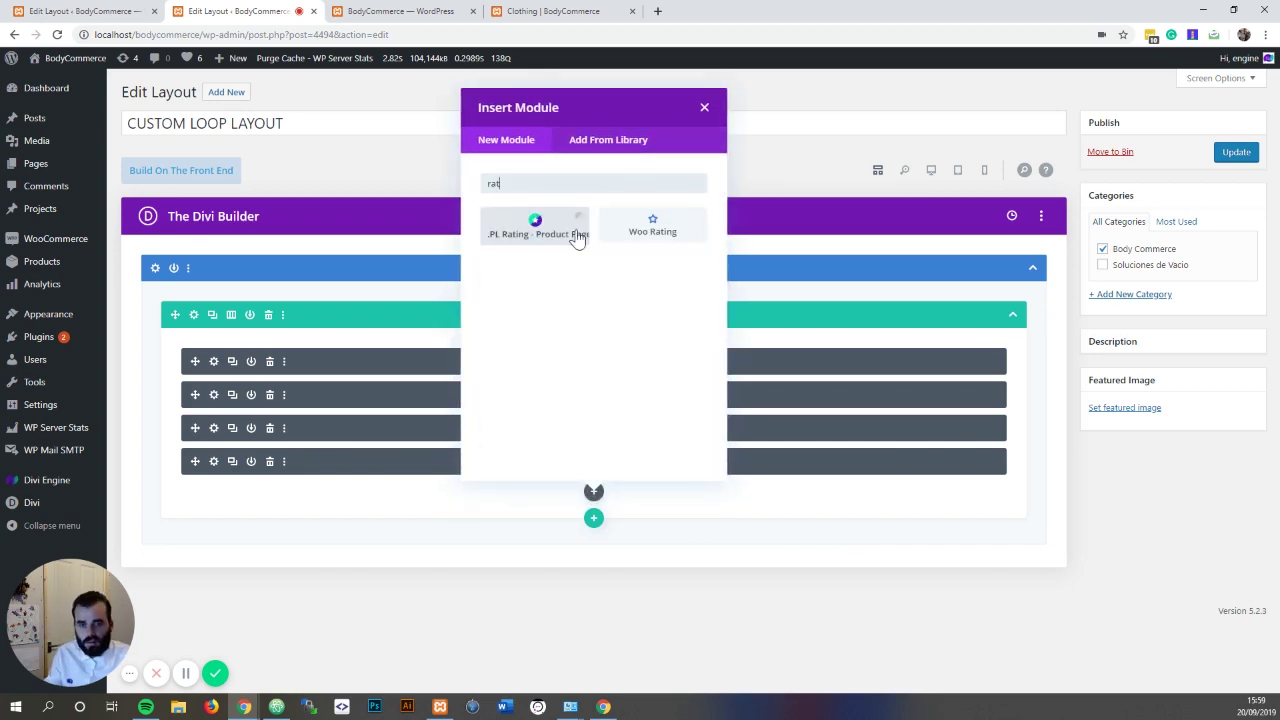
click(574, 237)
click(905, 630)
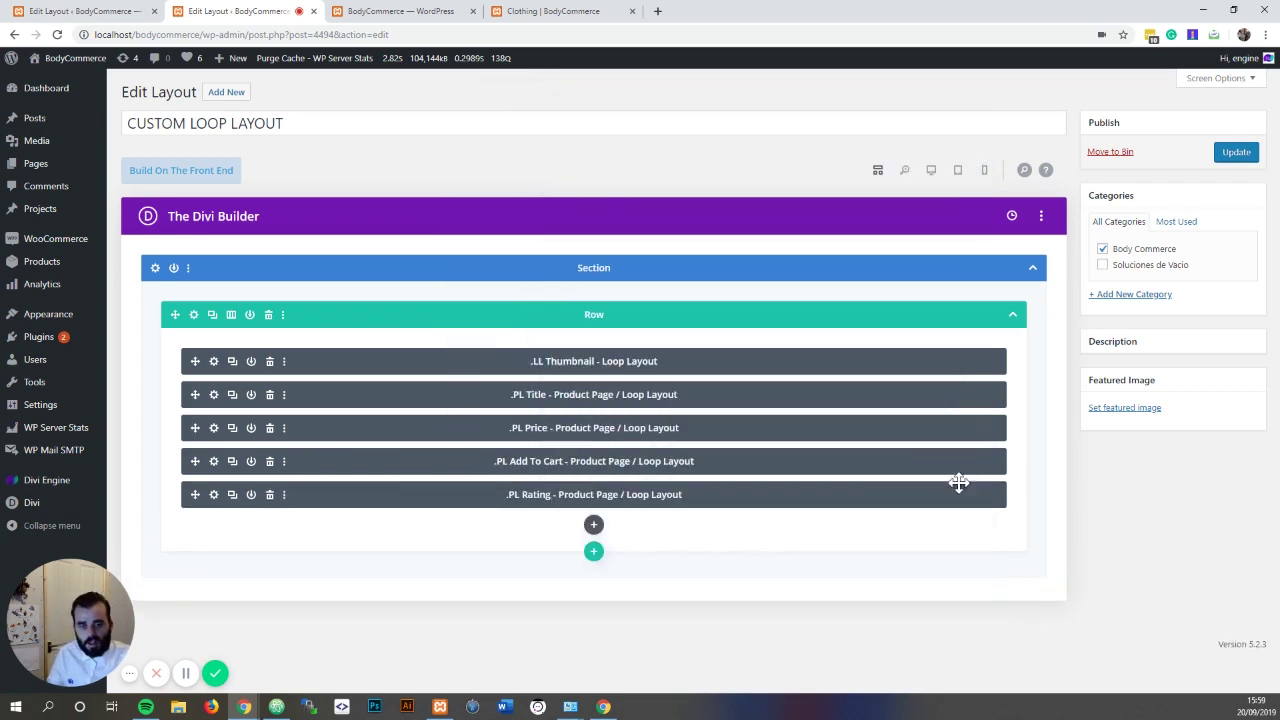
Step: Update the CUSTOM LOOP LAYOUT, switch to the Category Page layout's browser tab and reload it
click(1232, 160)
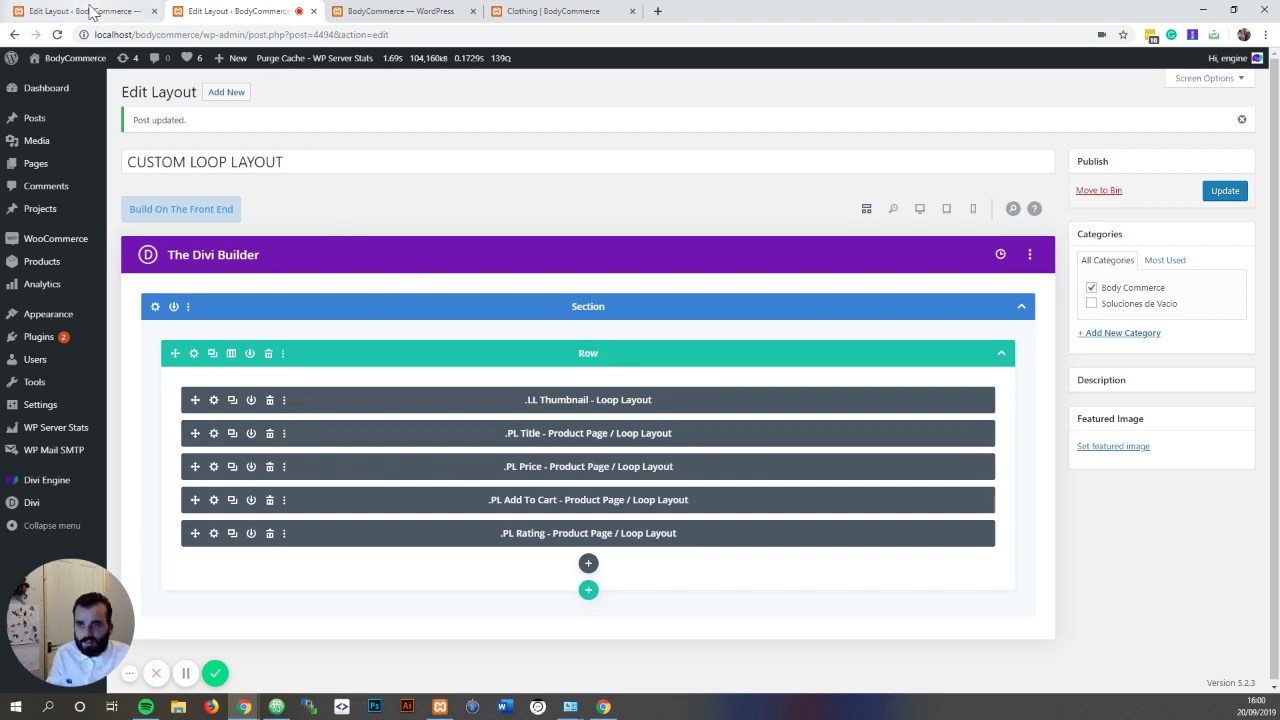
click(90, 12)
right_click(386, 229)
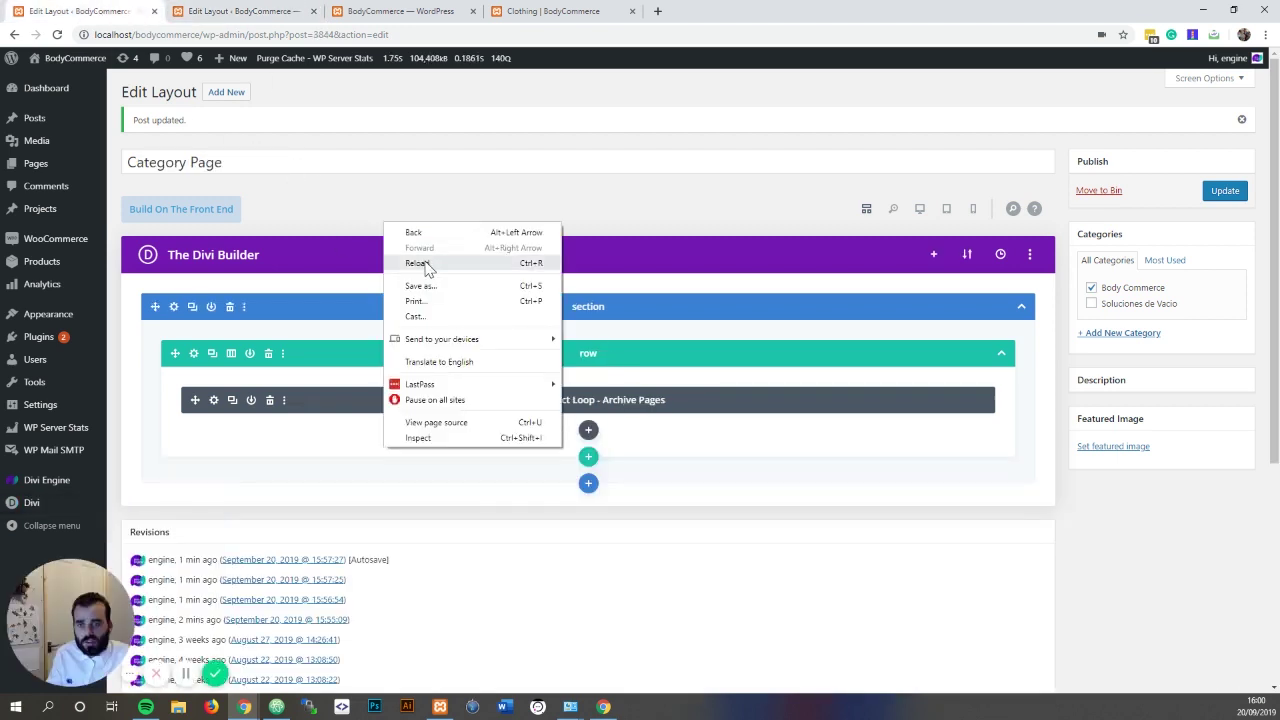
click(425, 266)
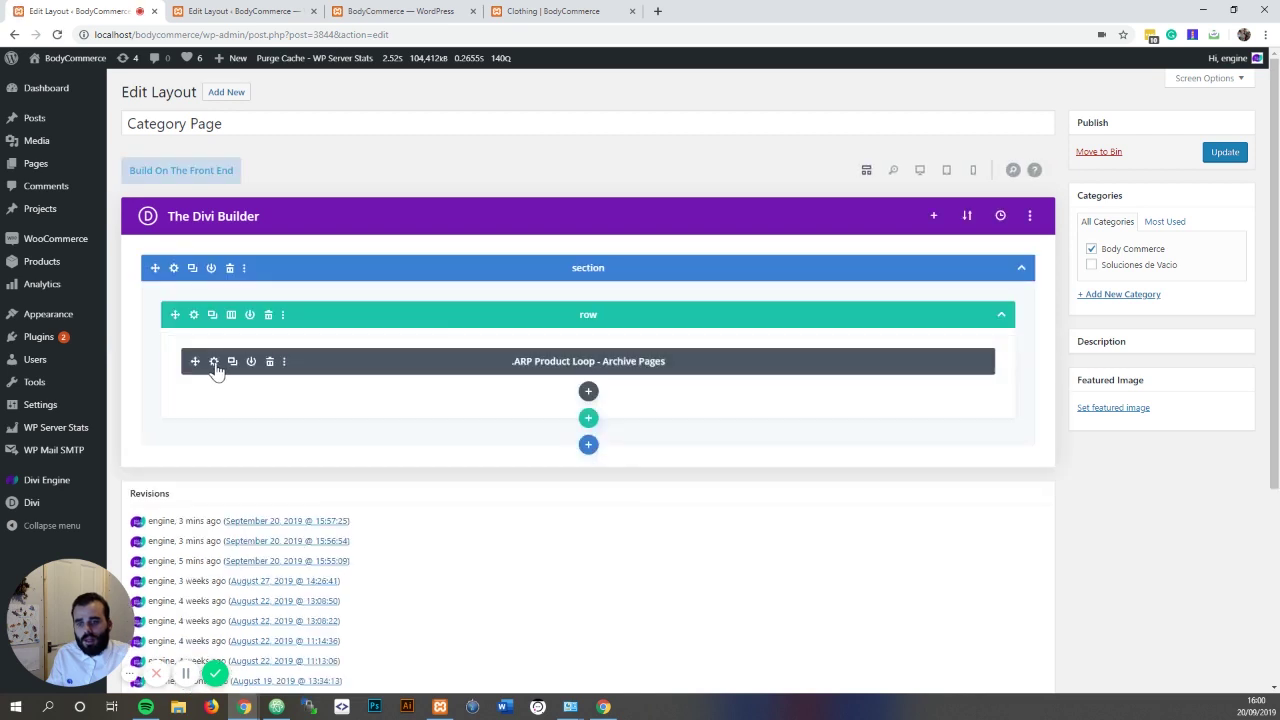
Step: Set the loop style of the Category Page's .ARP Product Loop module to Custom Layout
click(213, 362)
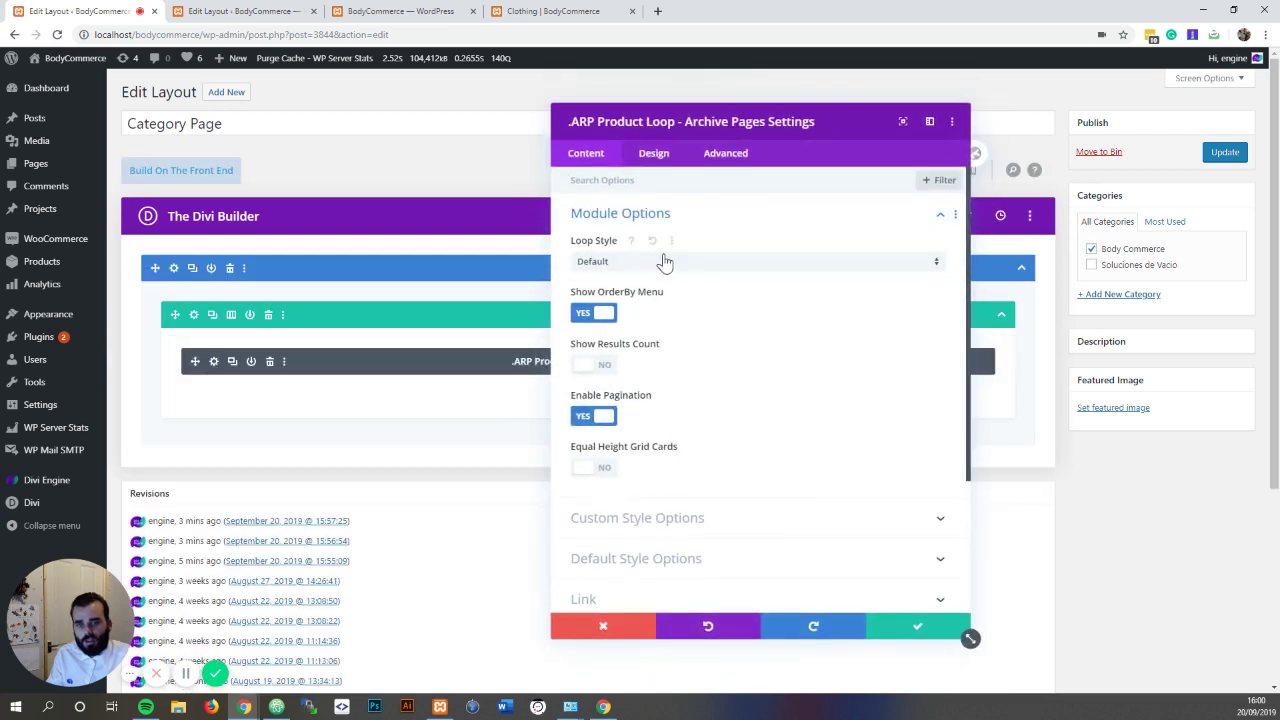
click(740, 262)
click(650, 297)
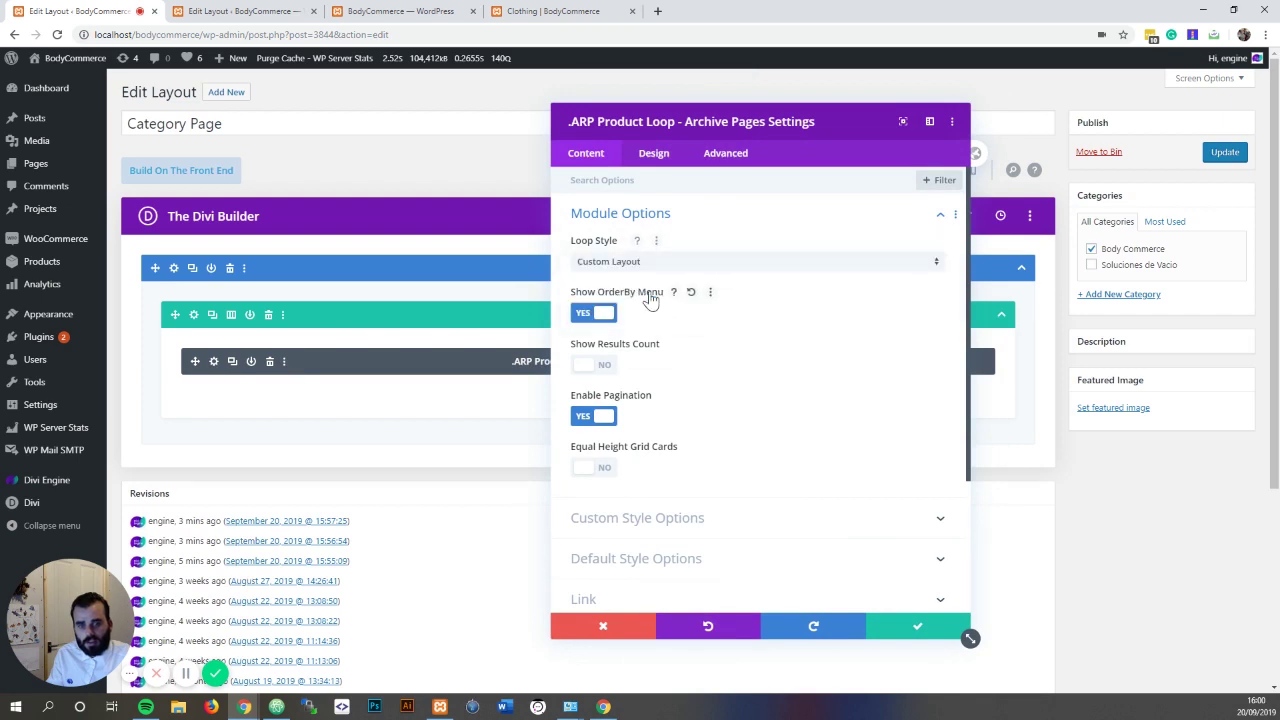
Step: Select CUSTOM LOOP LAYOUT as the loop layout in the product loop module's custom style options
scroll(670, 400, down, 2)
click(676, 451)
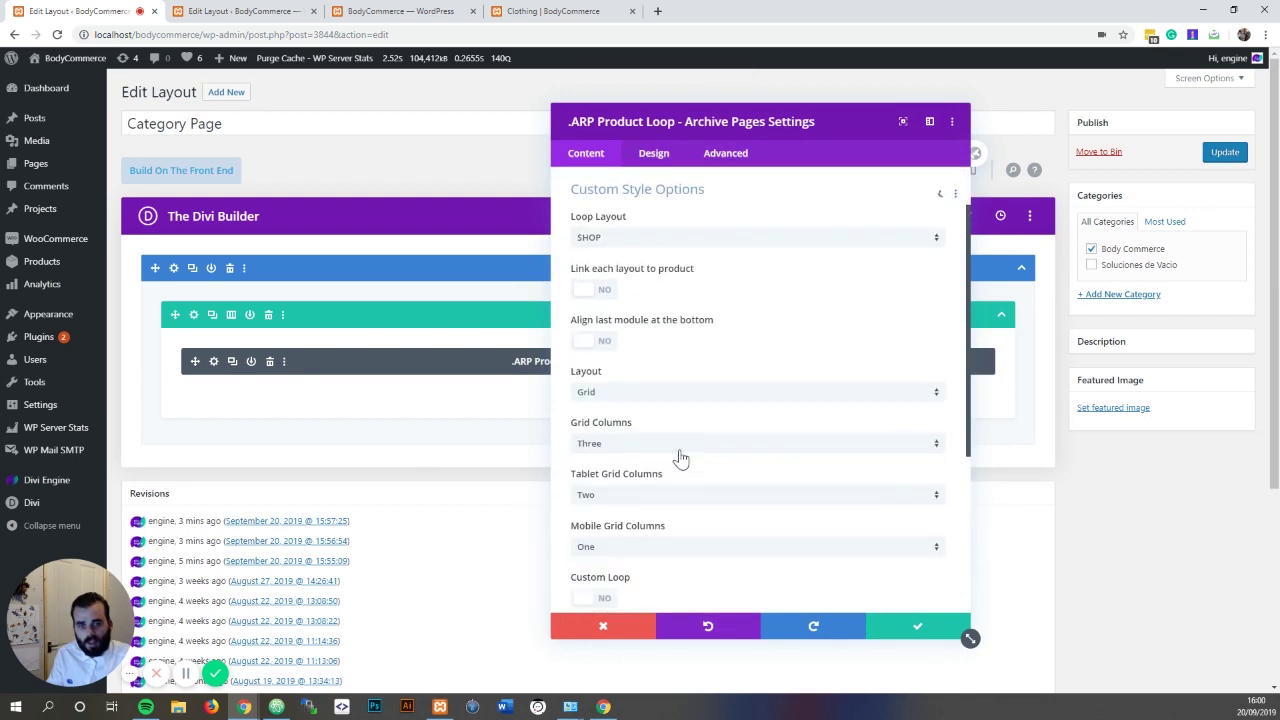
click(655, 240)
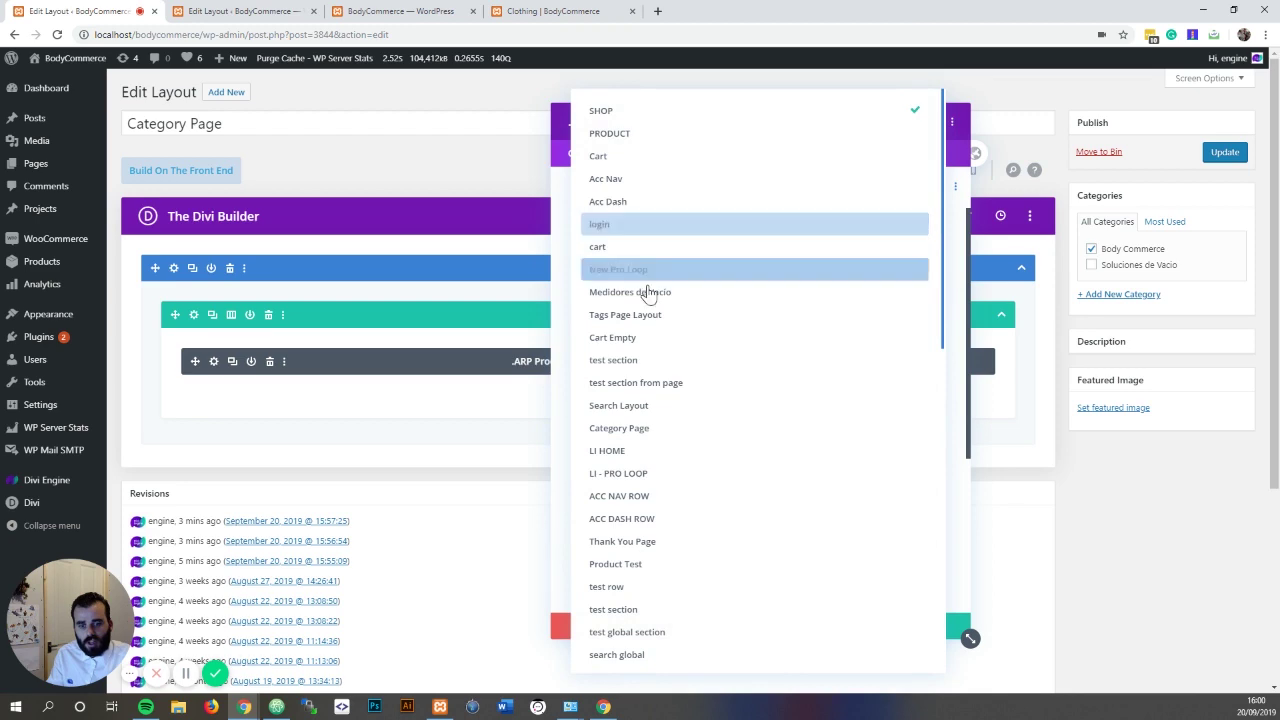
scroll(651, 300, down, 10)
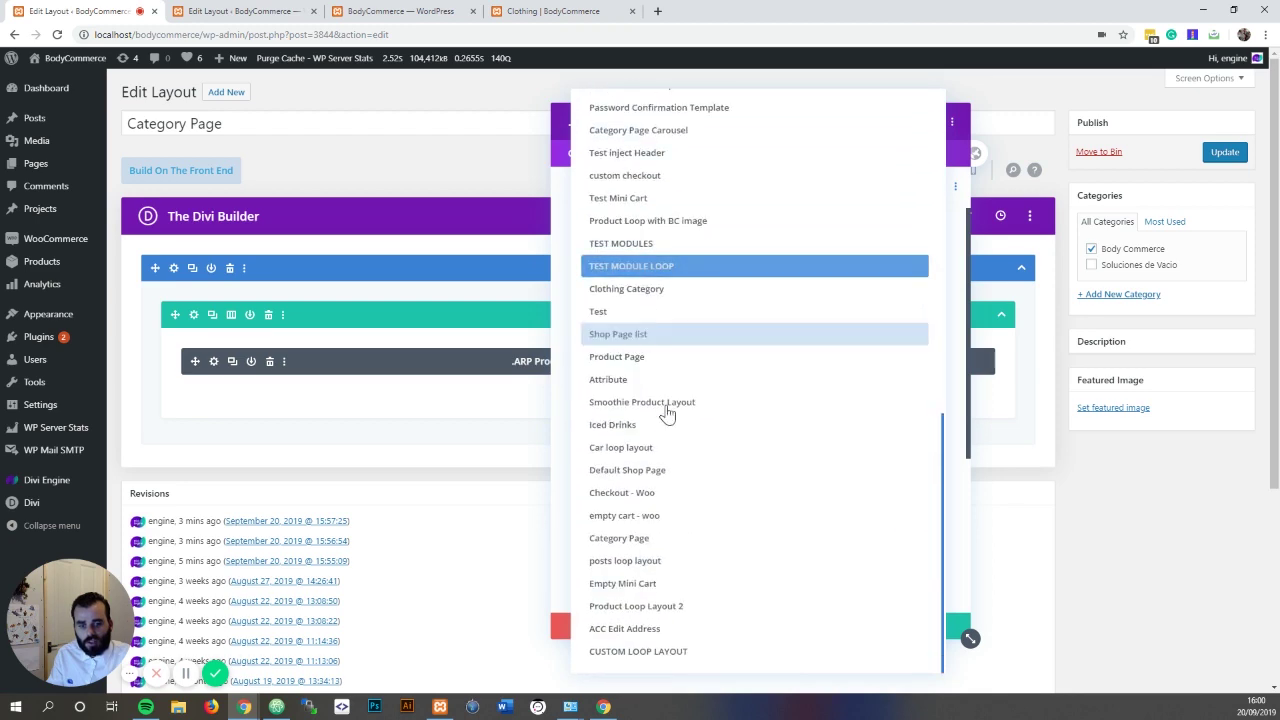
click(622, 651)
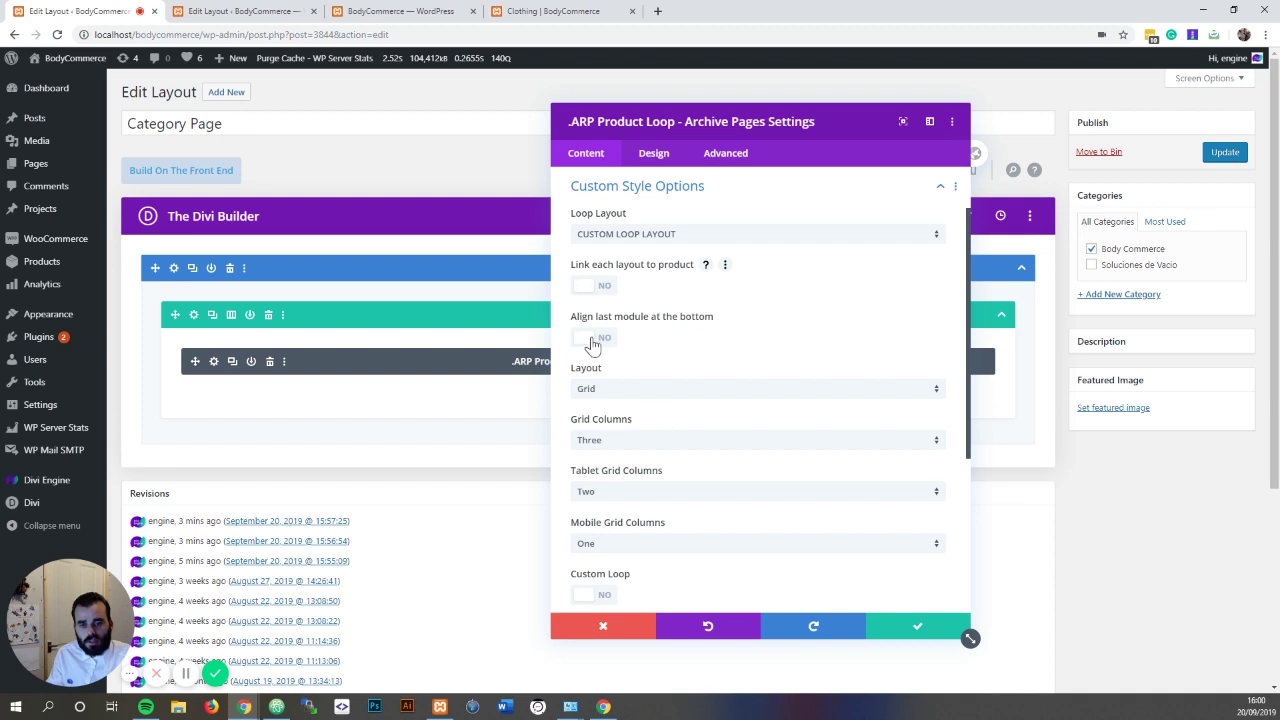
scroll(614, 416, down, 1)
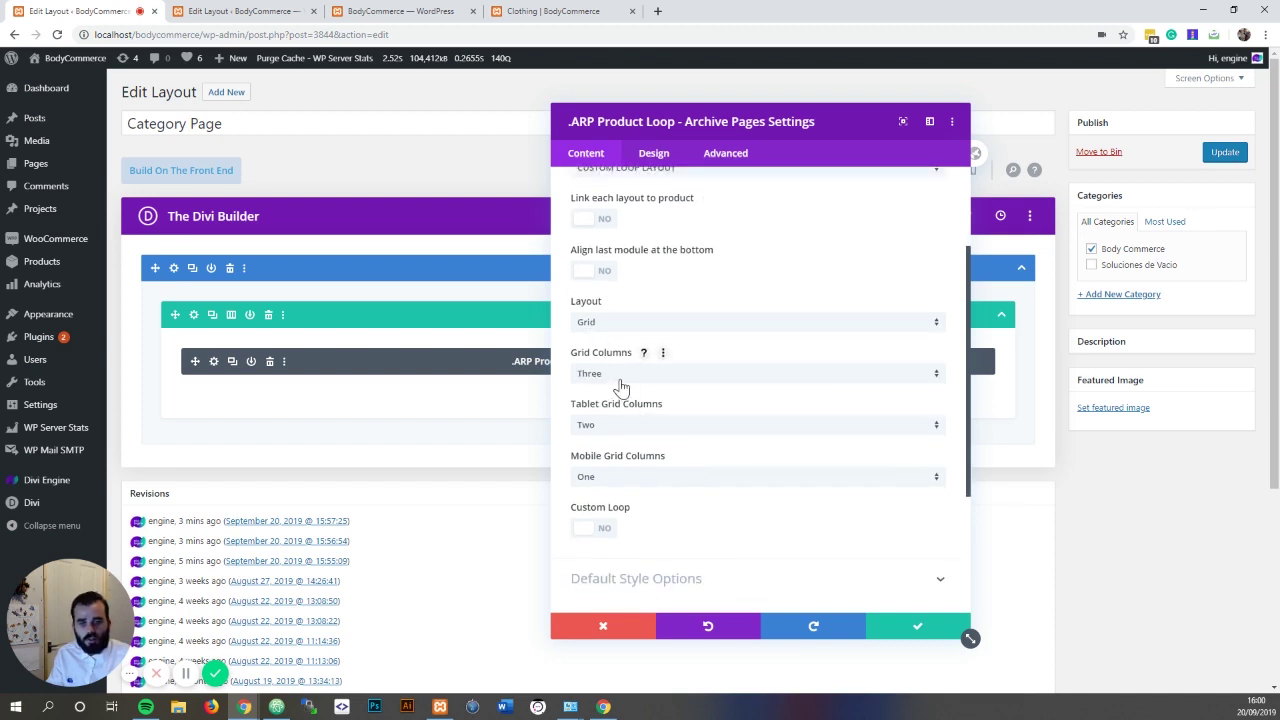
Step: Set the product loop's grid to four columns with two on tablet, save the module and update the Category Page layout
click(620, 381)
click(623, 428)
click(623, 433)
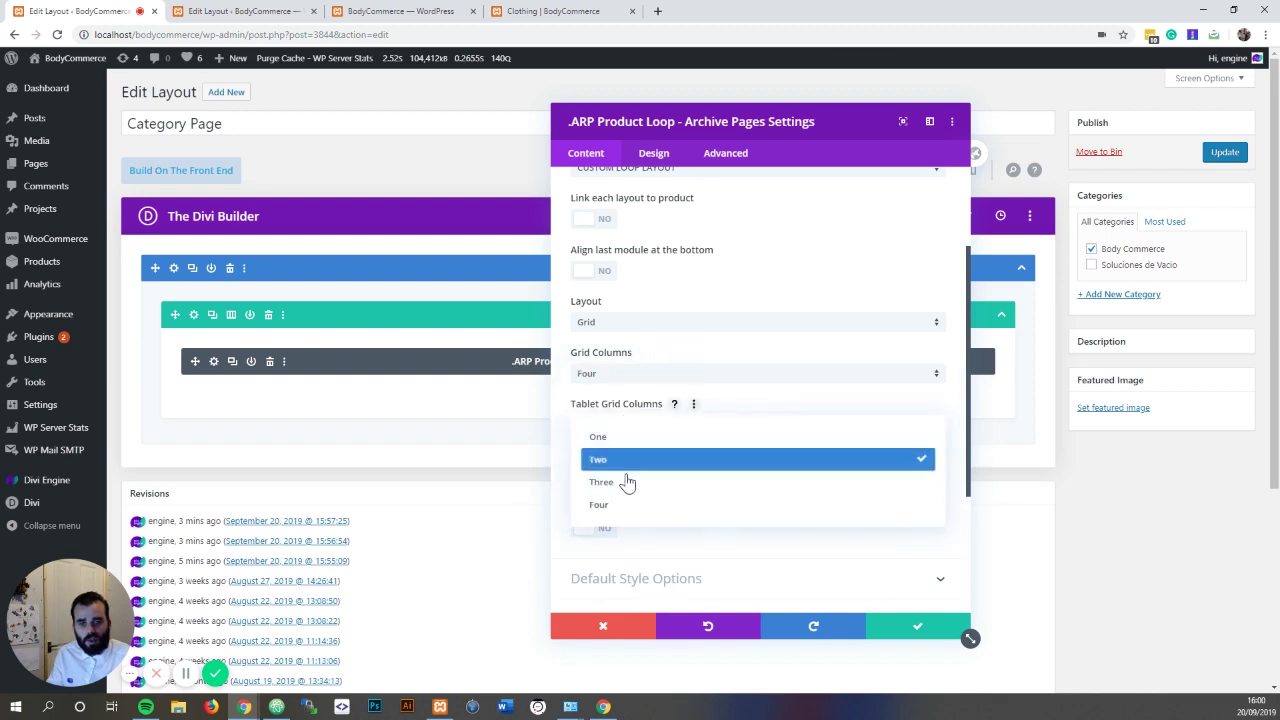
click(626, 458)
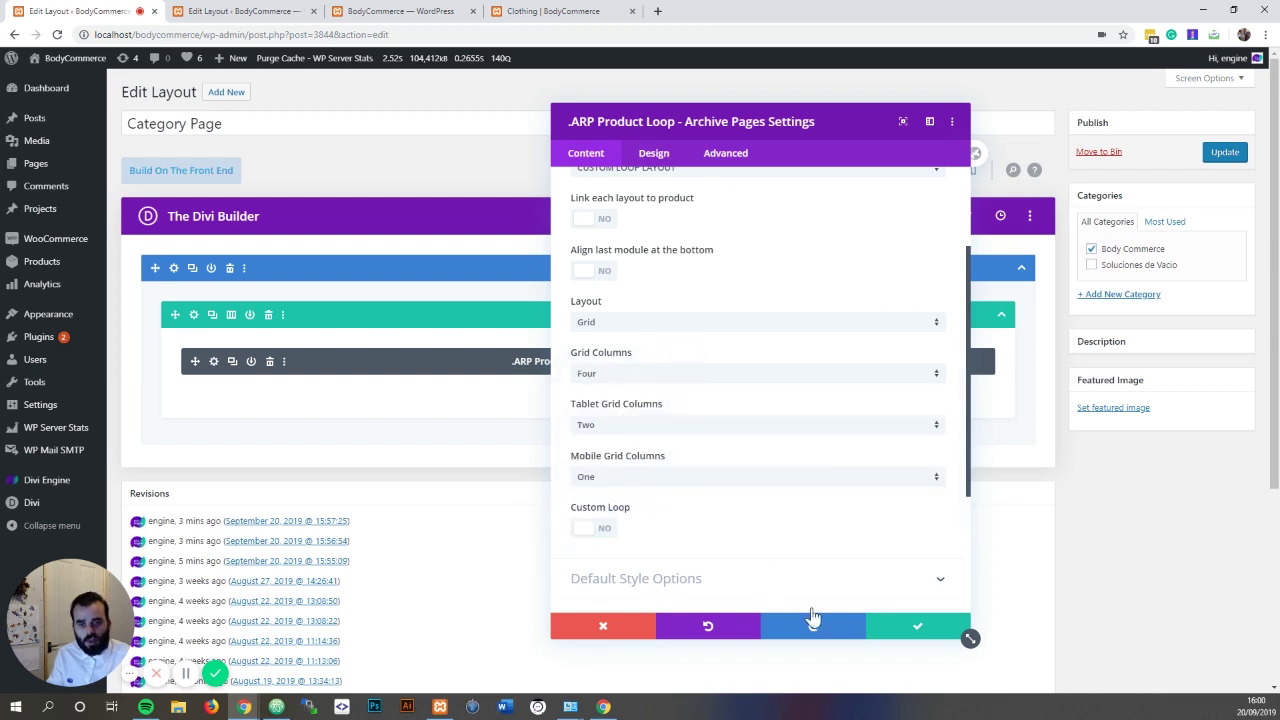
click(912, 622)
click(1210, 158)
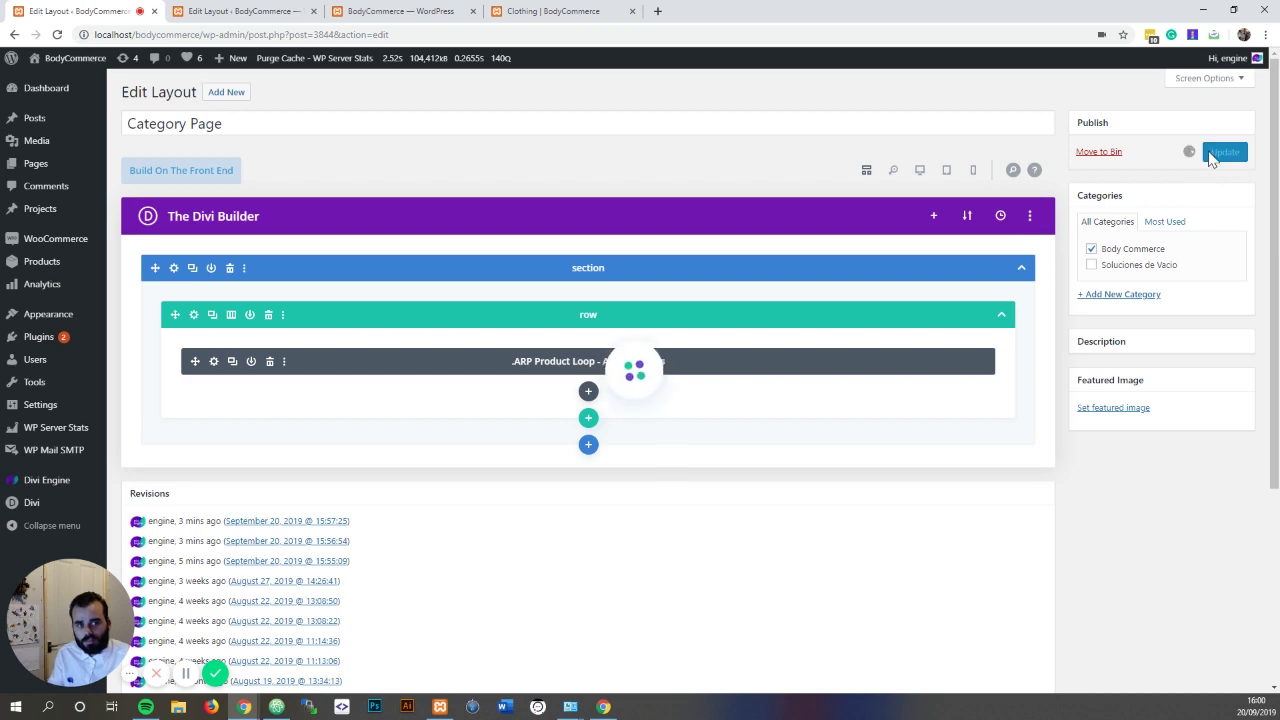
Step: Reload the Clothing category page, look over its product grid, and return to the CUSTOM LOOP LAYOUT browser tab
click(560, 11)
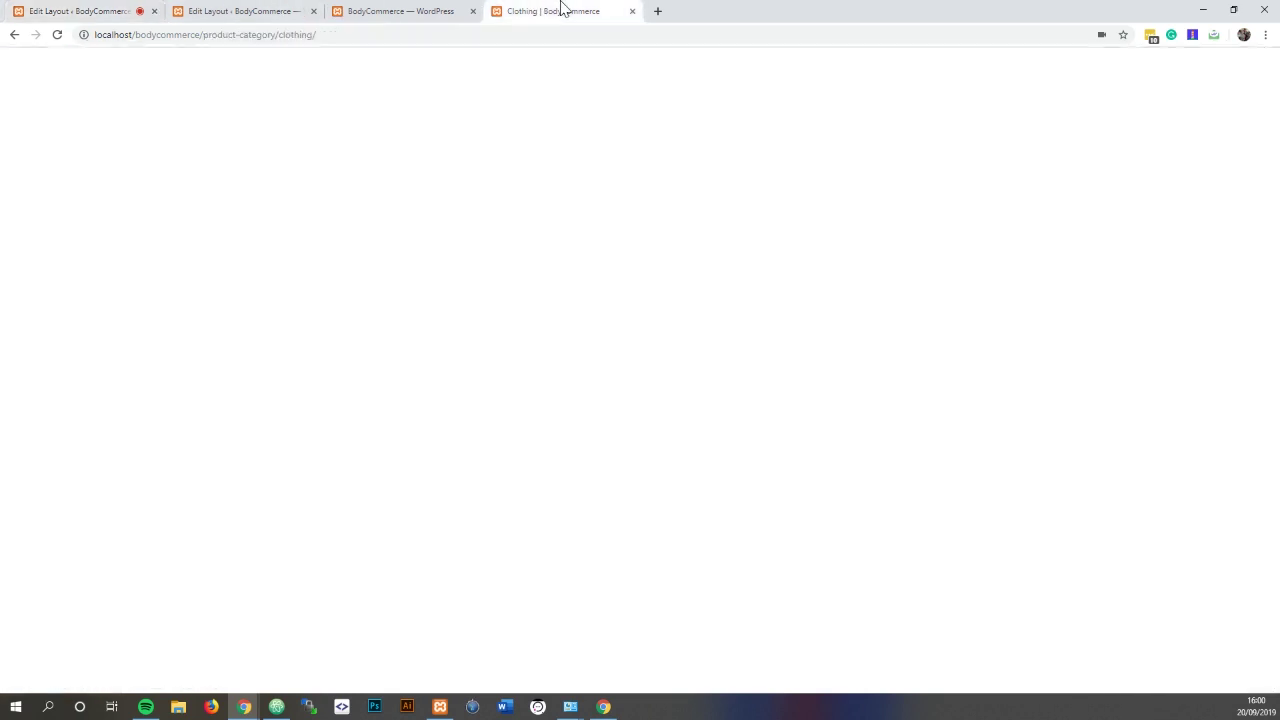
right_click(290, 145)
click(353, 193)
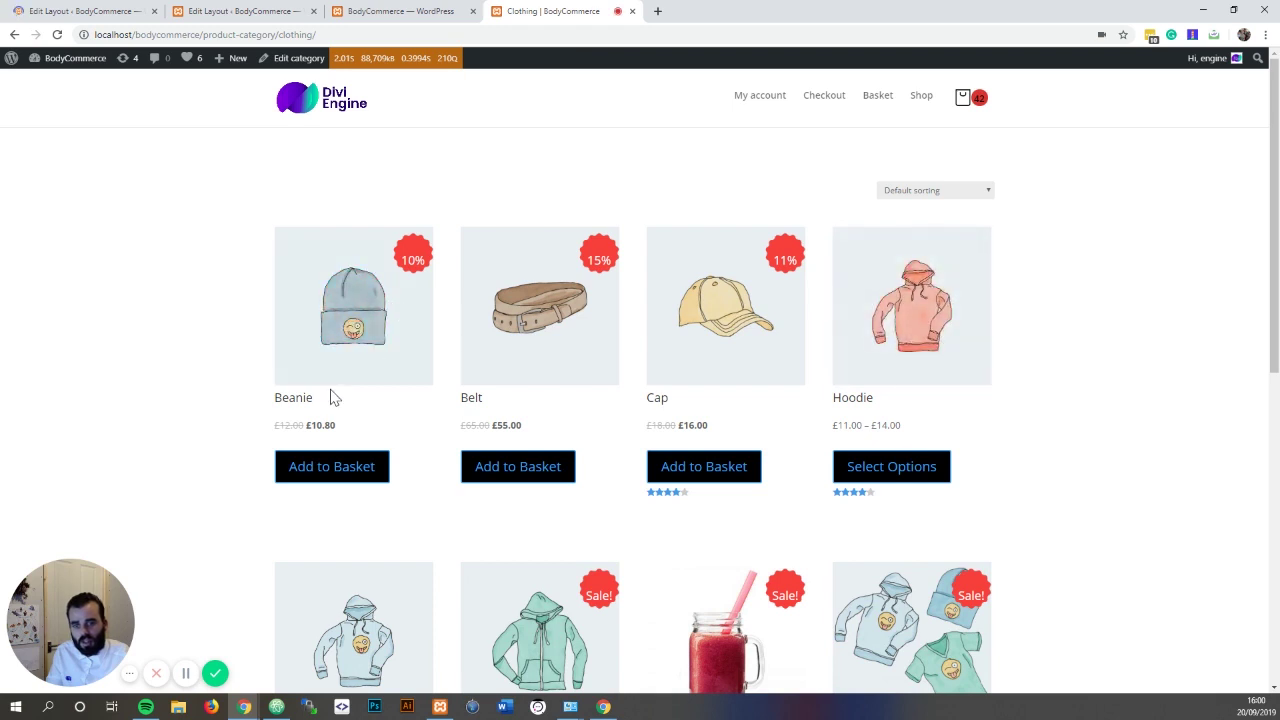
click(330, 466)
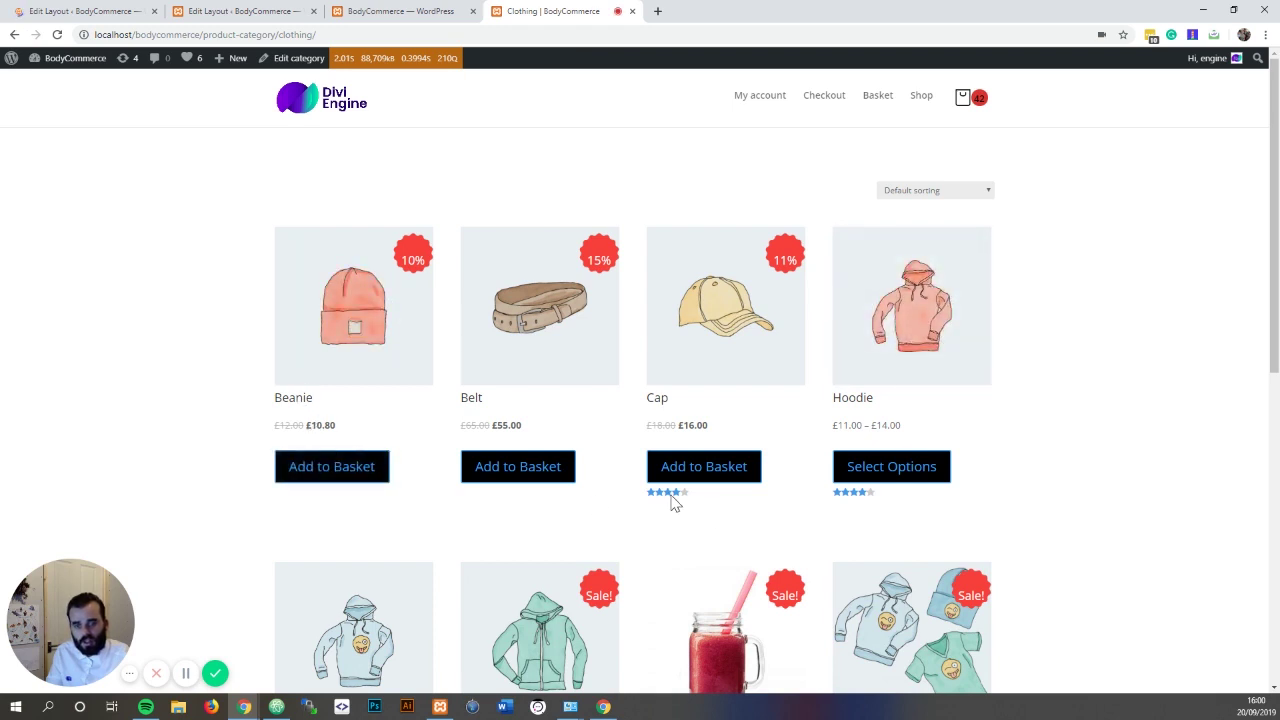
scroll(829, 491, down, 3)
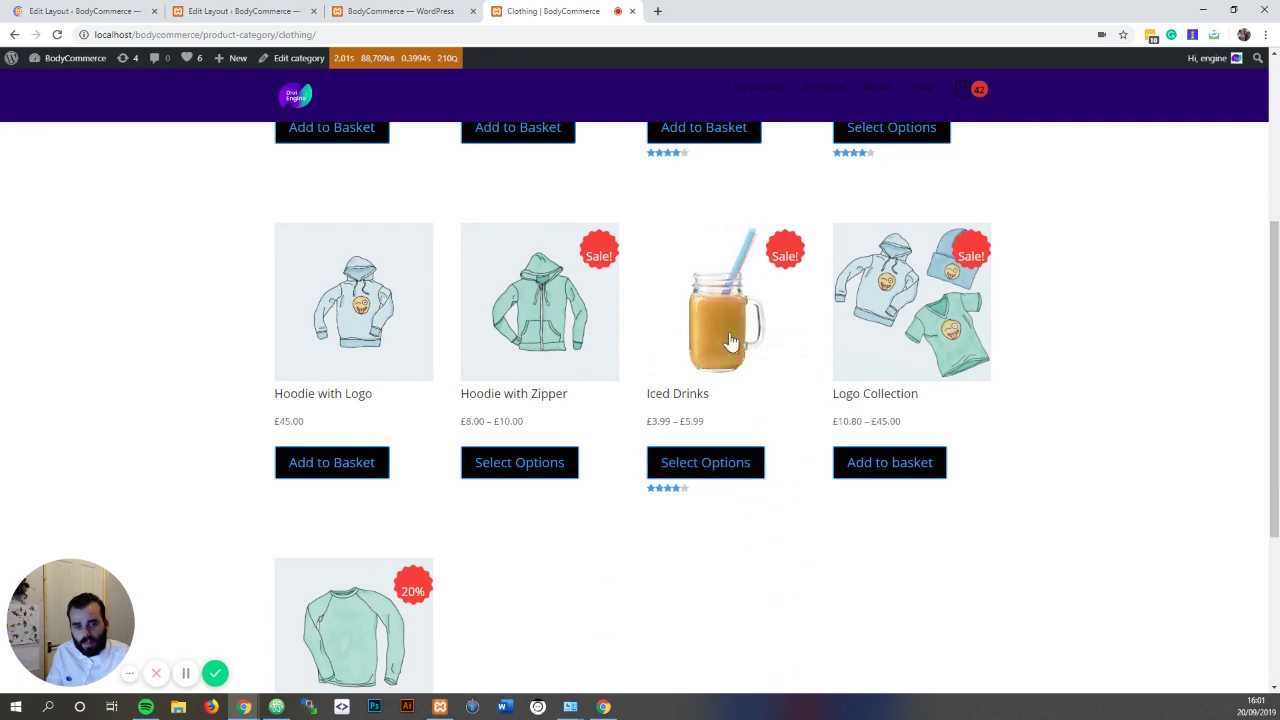
scroll(910, 330, up, 3)
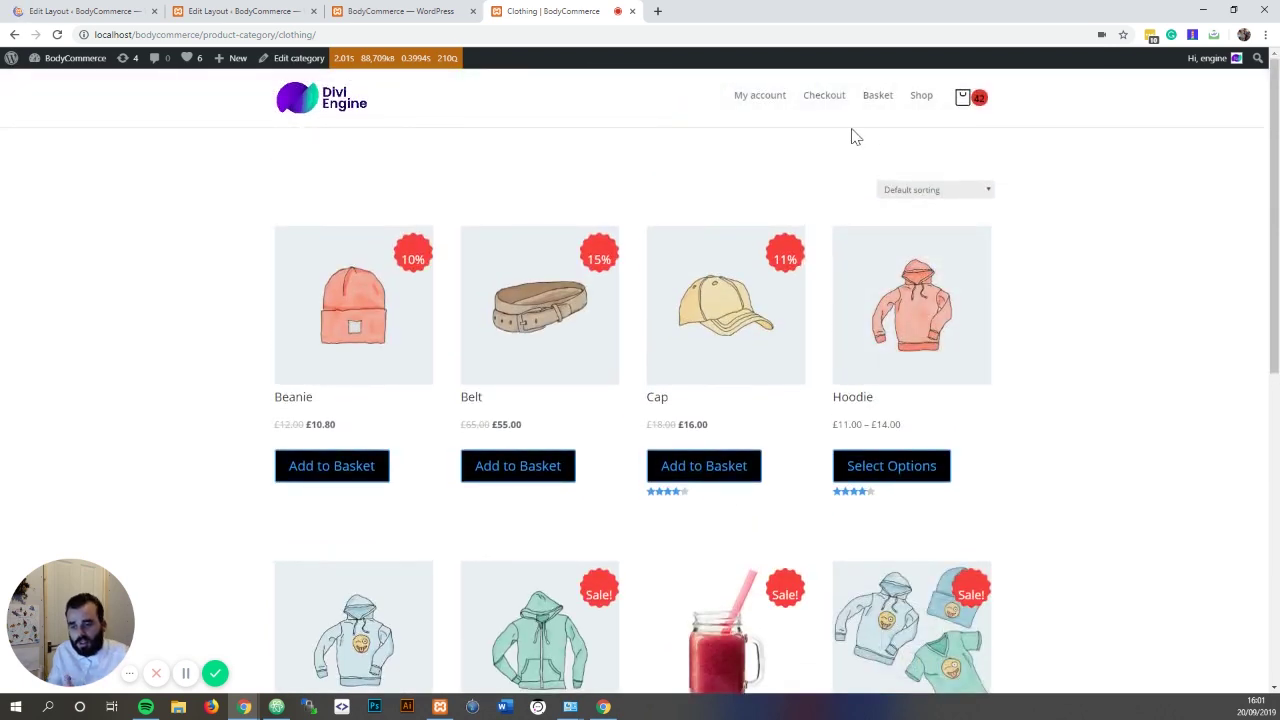
click(220, 11)
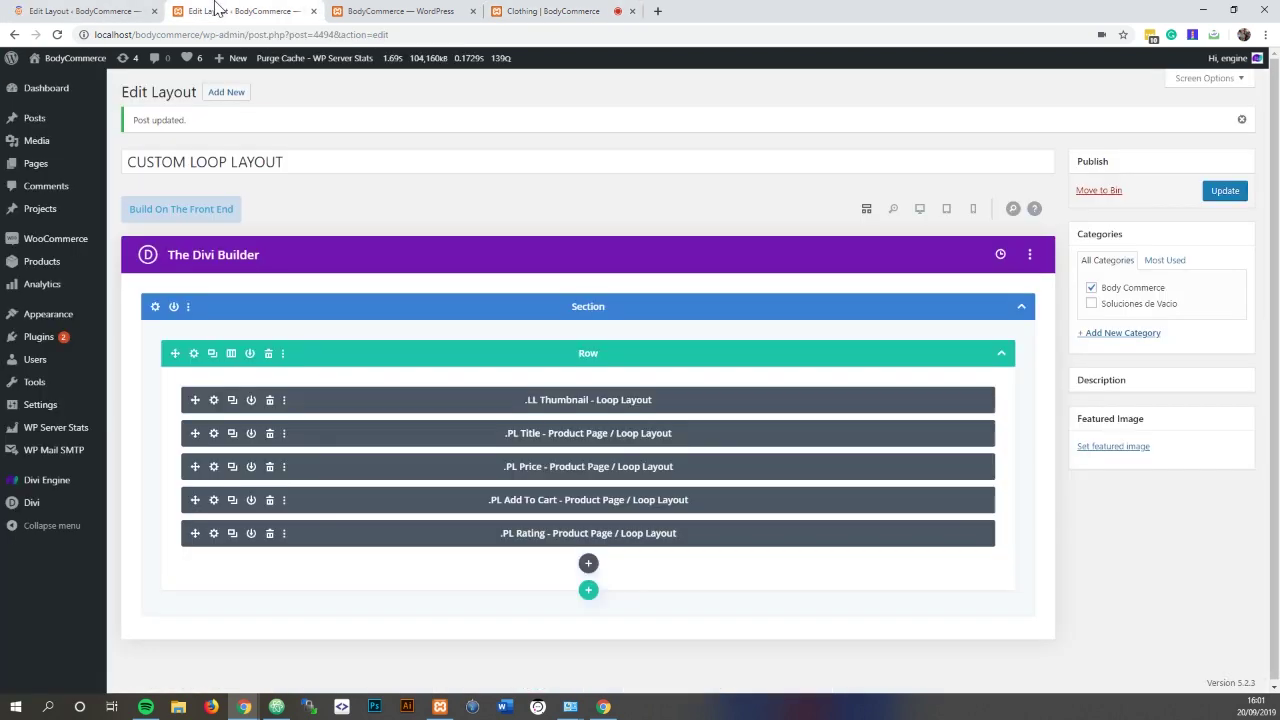
click(155, 306)
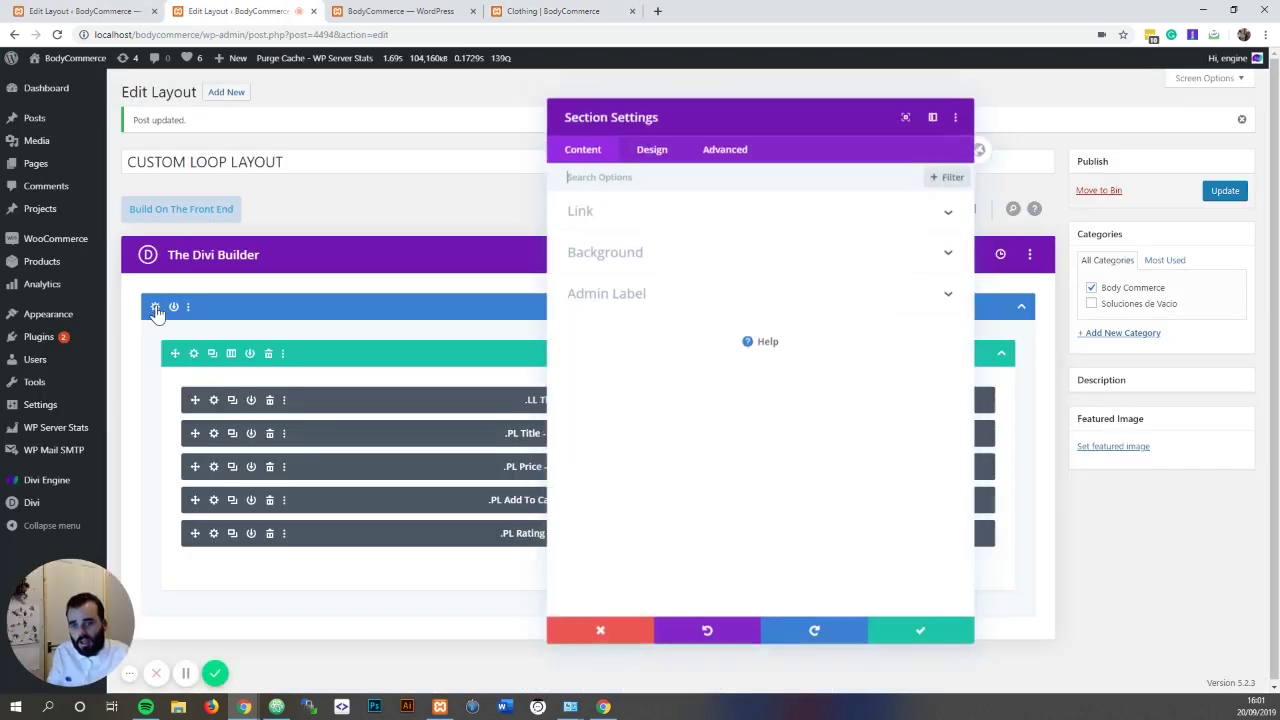
click(654, 156)
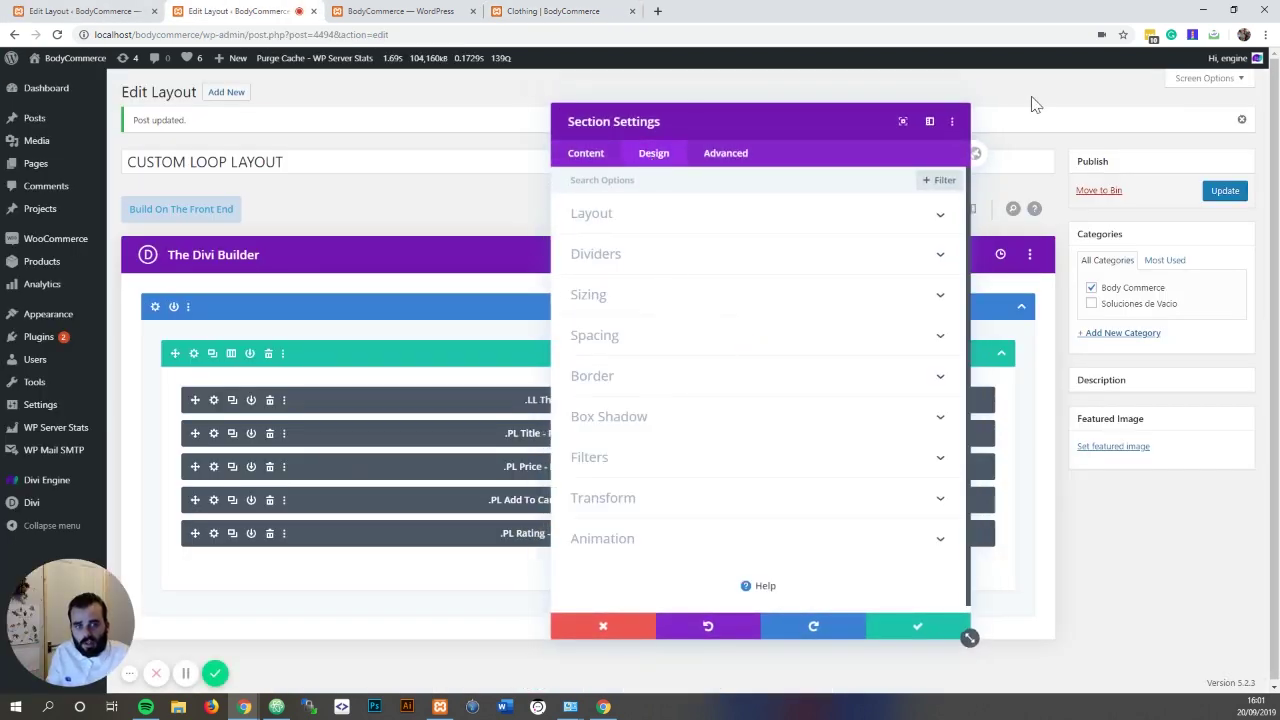
click(615, 628)
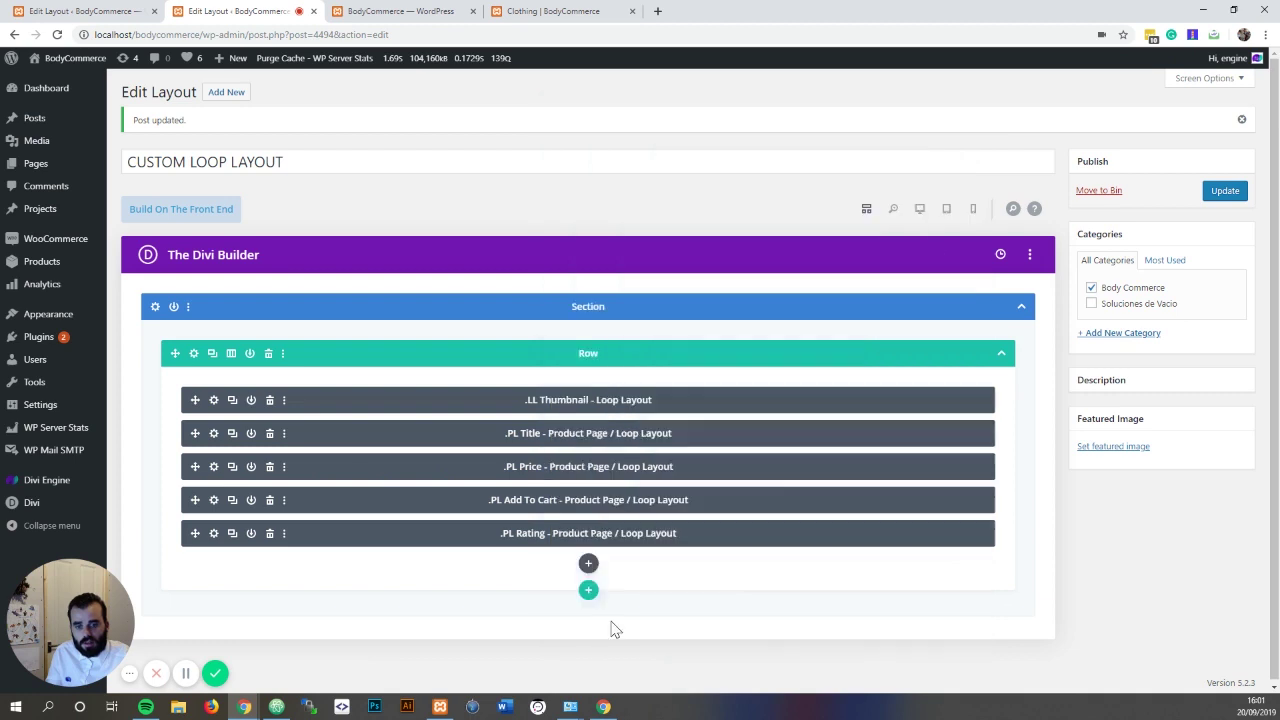
Step: Preview the custom loop layout at tablet and phone size, finishing in the desktop view
click(949, 214)
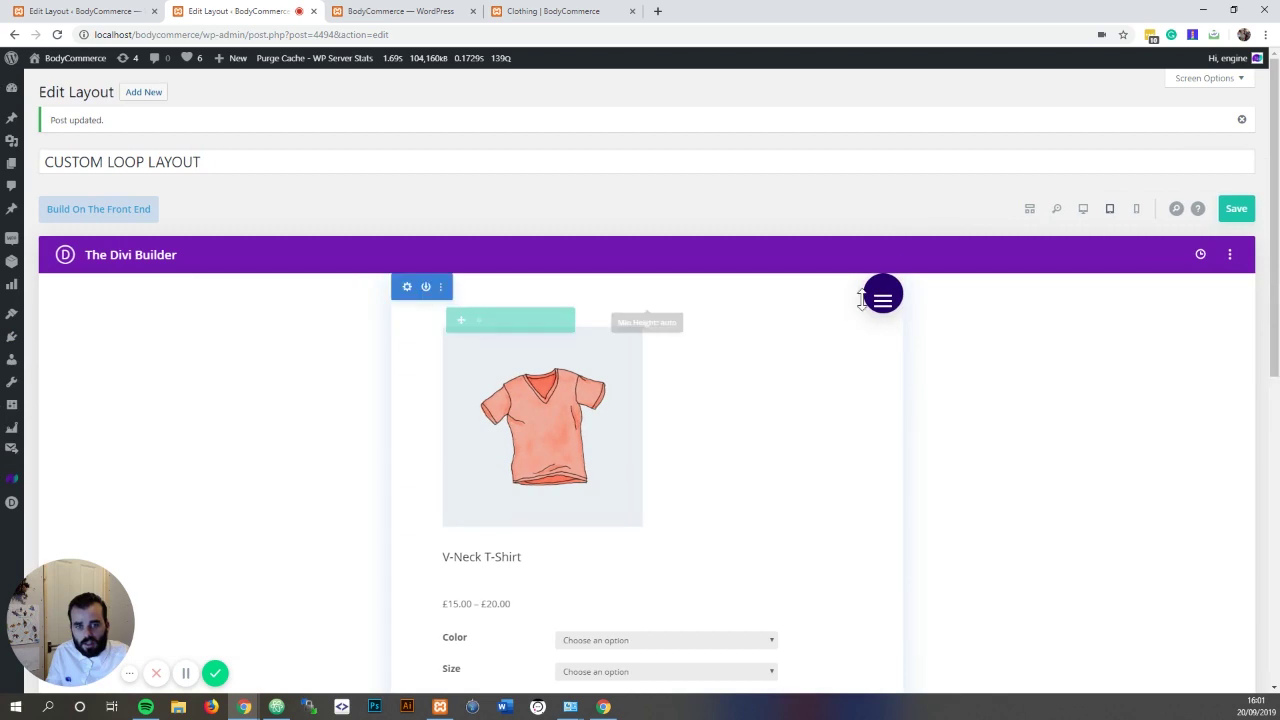
click(1133, 212)
scroll(670, 380, down, 4)
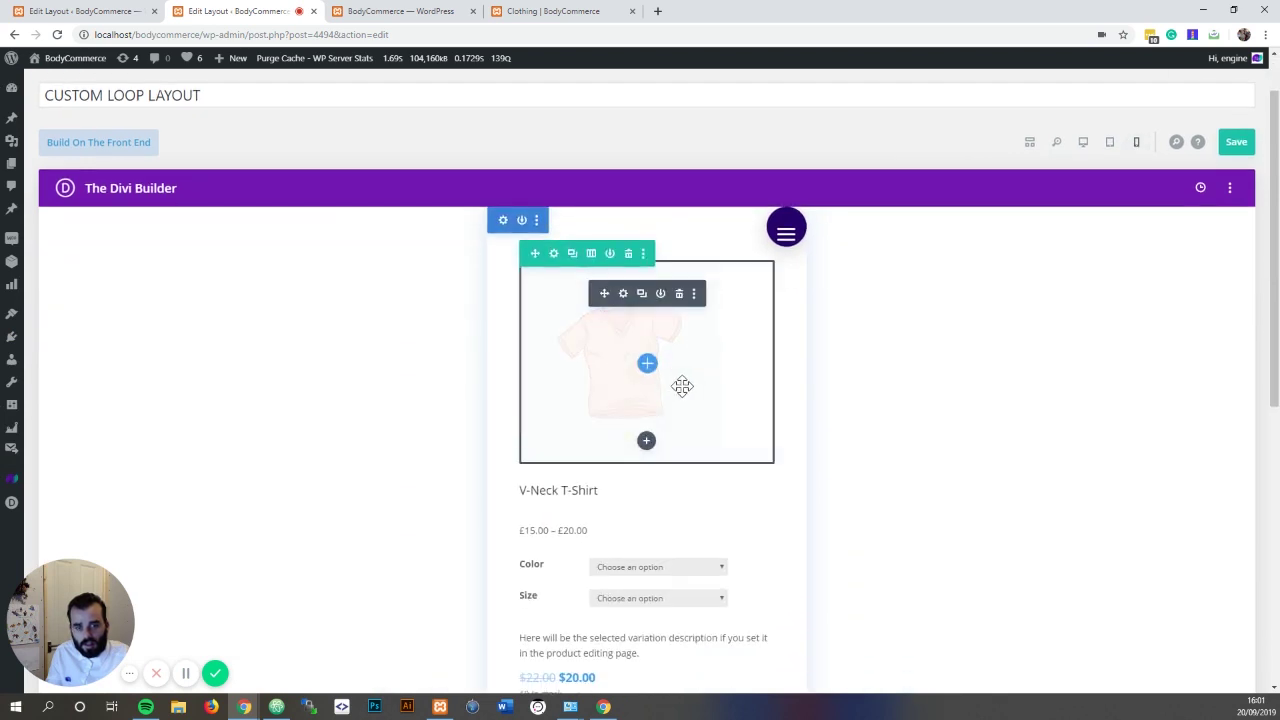
scroll(641, 340, down, 2)
scroll(641, 340, up, 5)
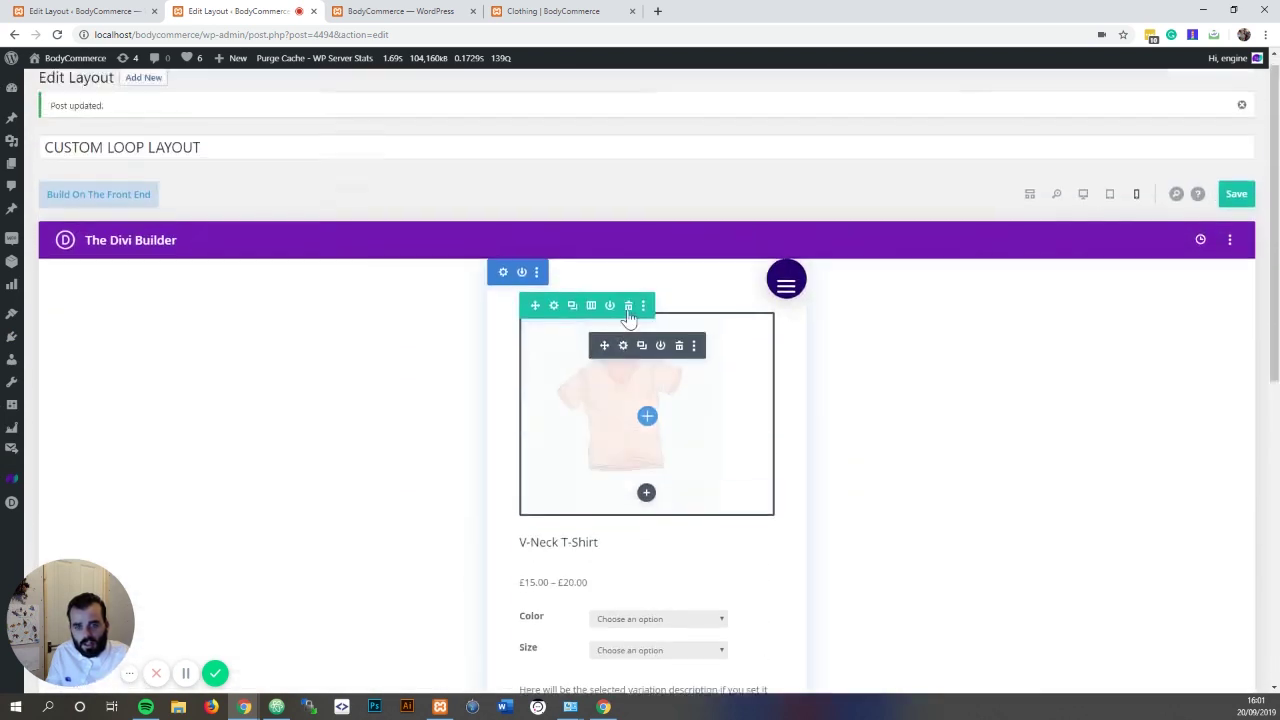
click(1082, 210)
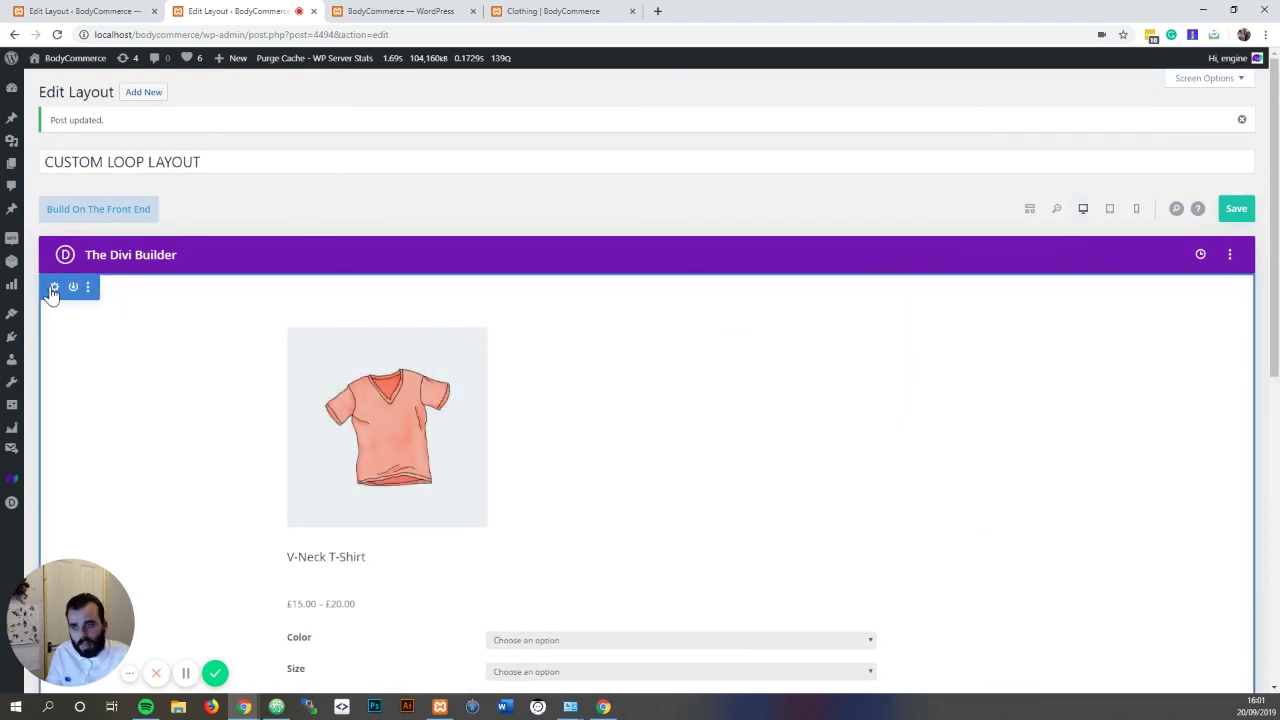
Step: Apply the soft all-round box shadow preset, the first one after none, to the loop layout's section
click(56, 287)
click(660, 152)
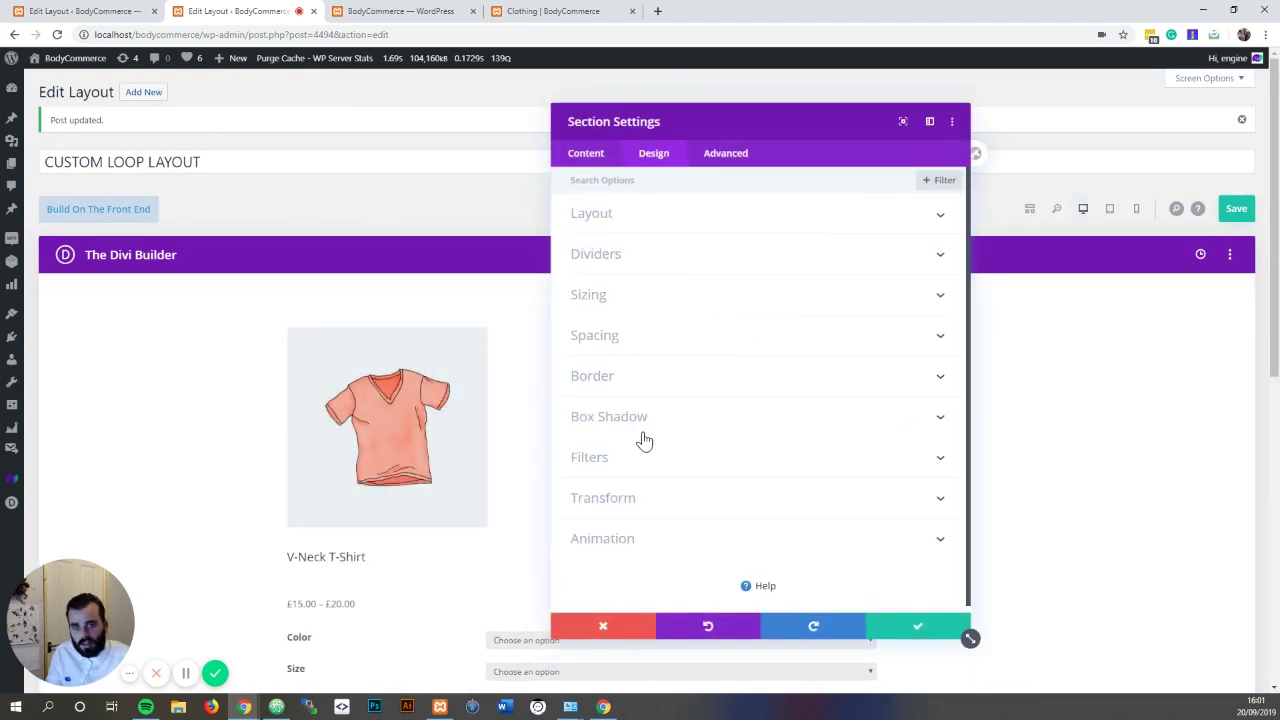
click(610, 416)
click(711, 355)
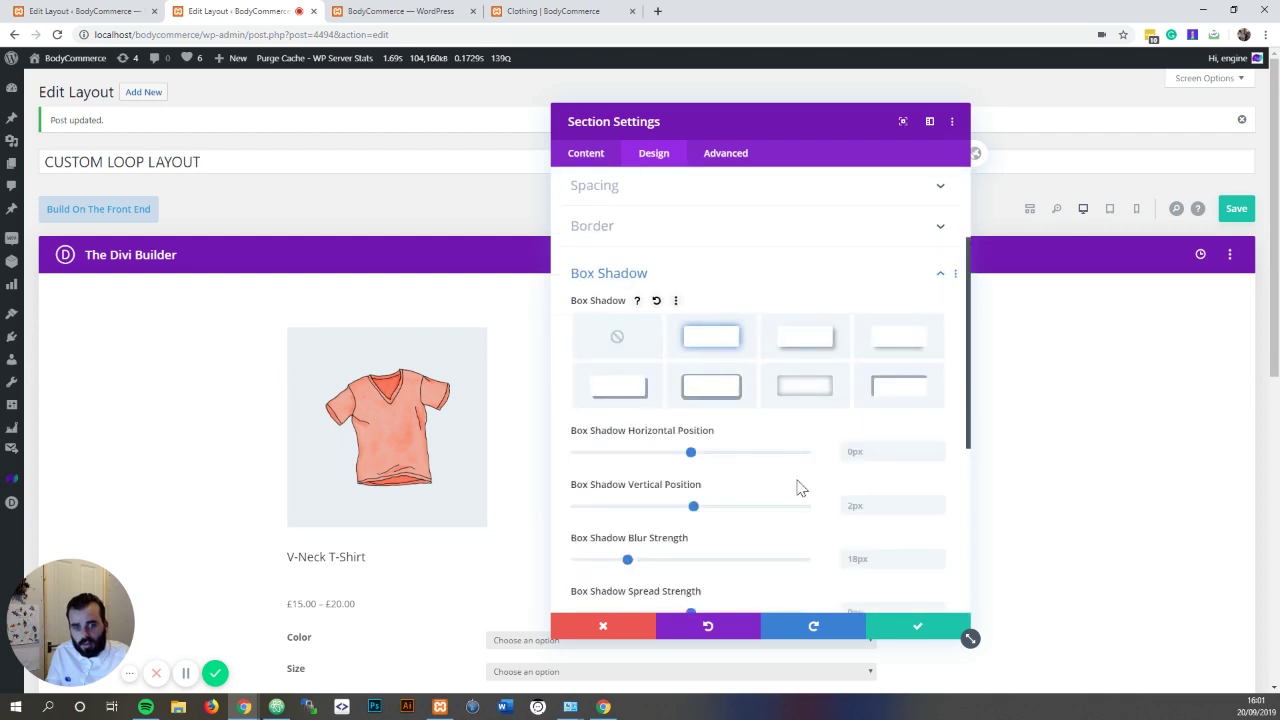
Step: Set the section's top, bottom, left and right padding to 10px, and save the section settings and the layout
click(641, 198)
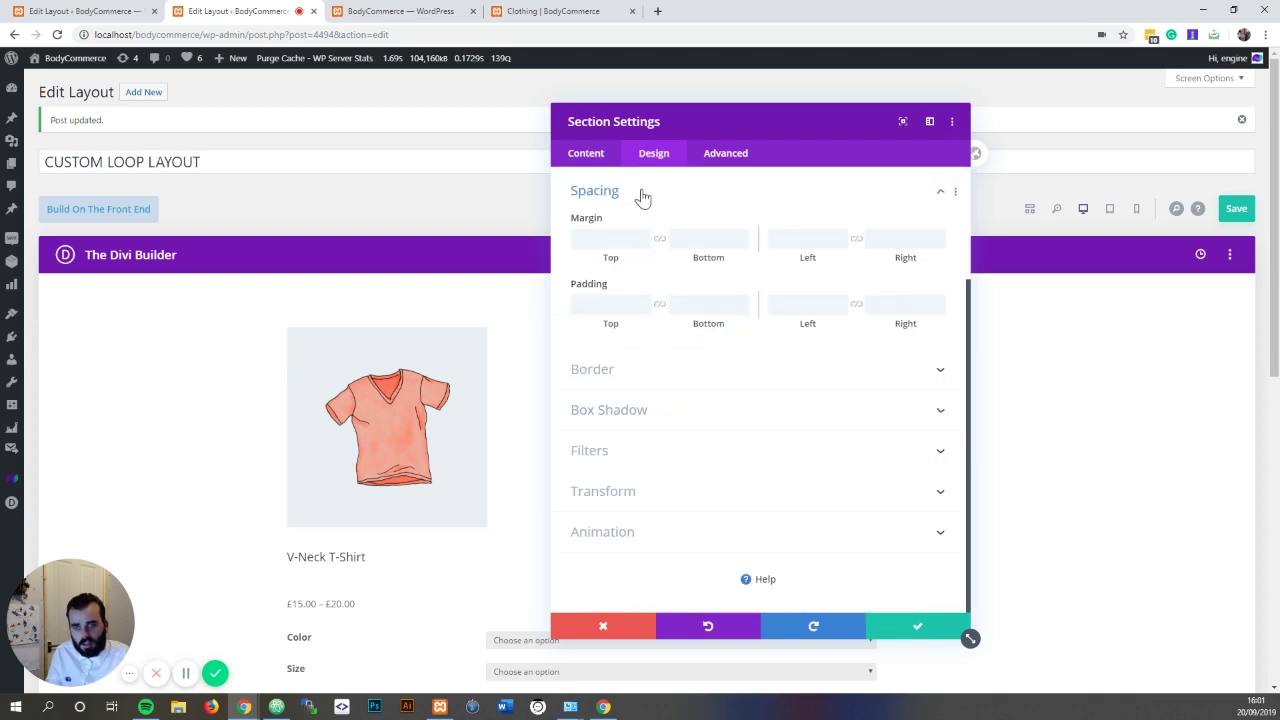
click(624, 306)
text(10)
click(700, 305)
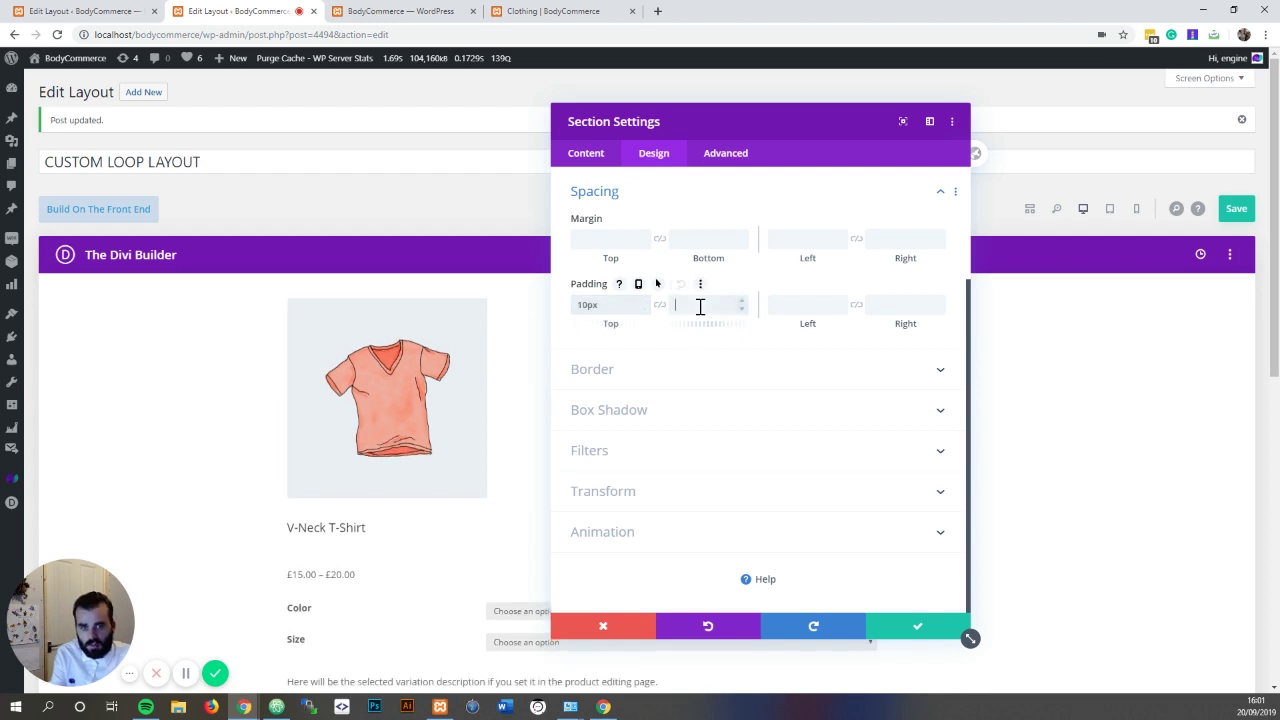
text(10)
click(808, 304)
text(10)
click(883, 304)
text(10)
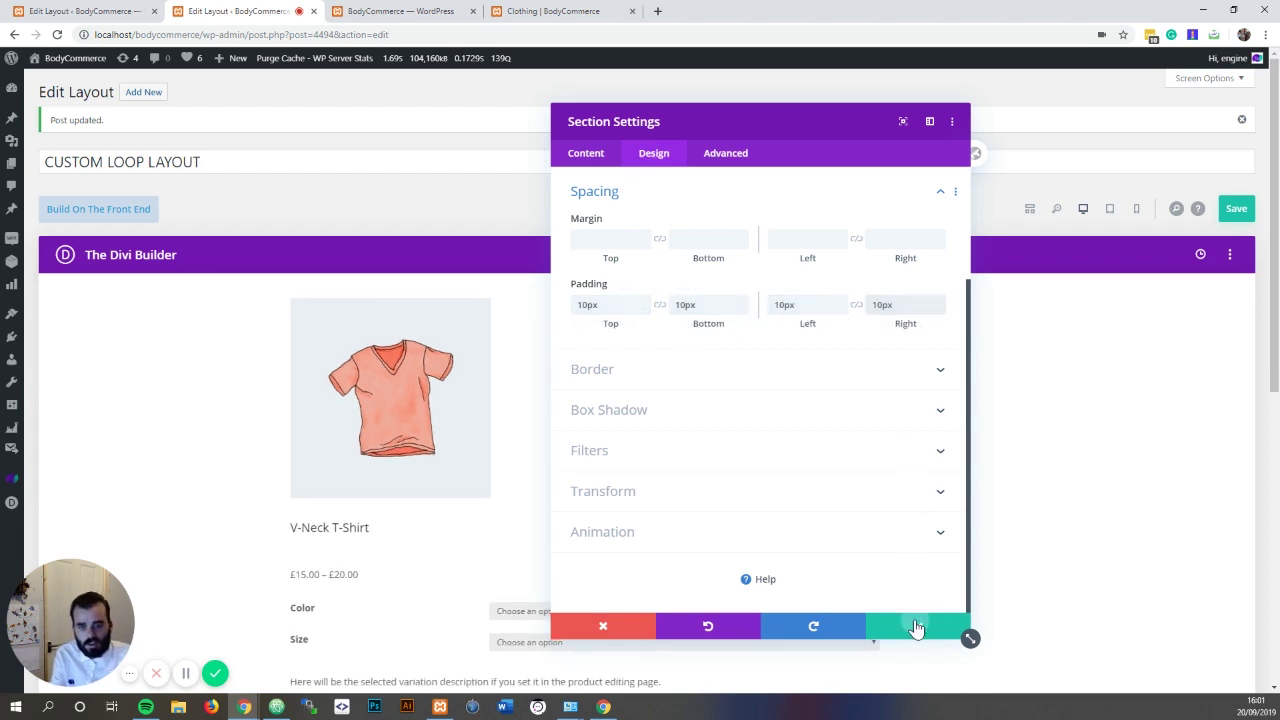
click(916, 627)
click(1238, 211)
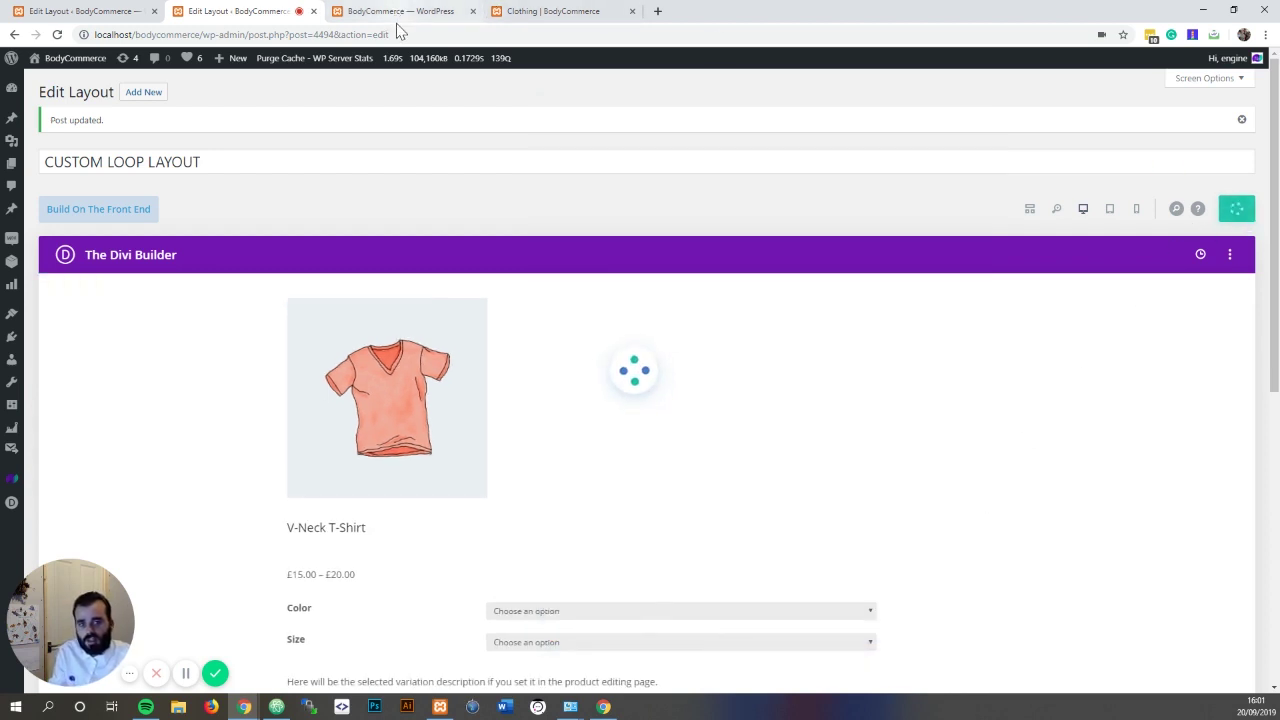
Step: Reload the Clothing category page and examine the box shadow and padding on the product cards
click(532, 11)
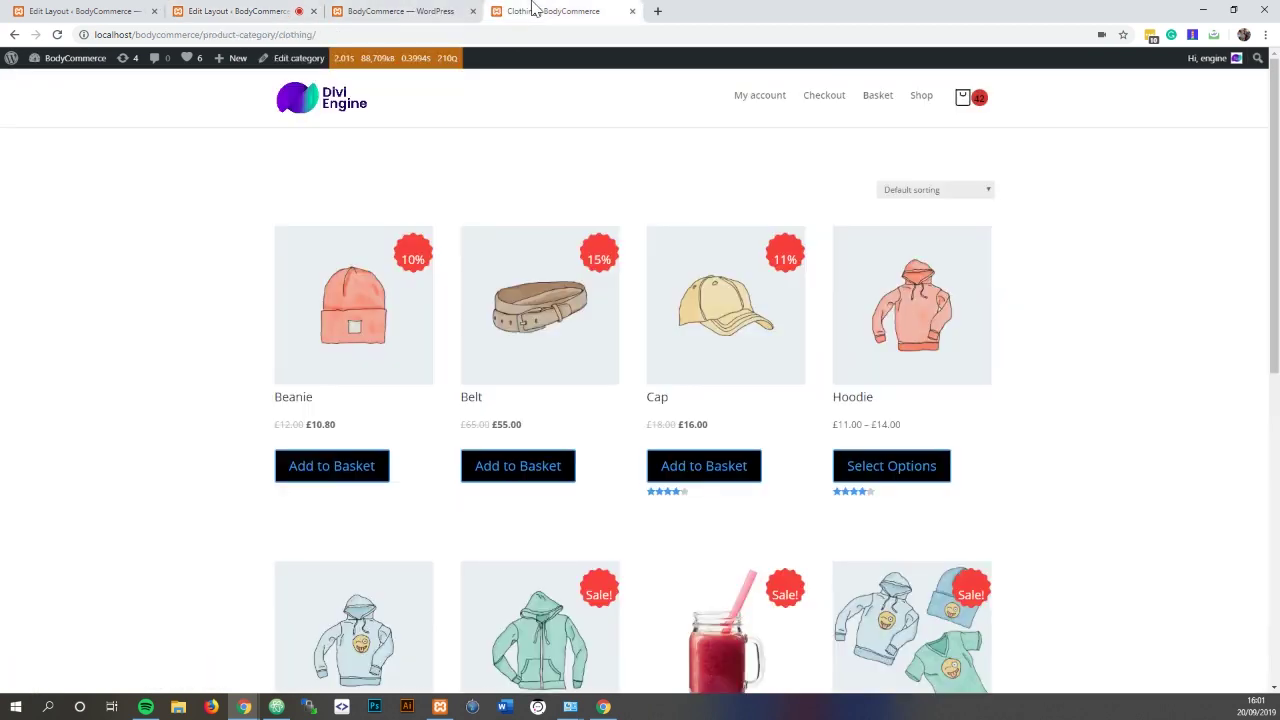
right_click(166, 163)
click(196, 194)
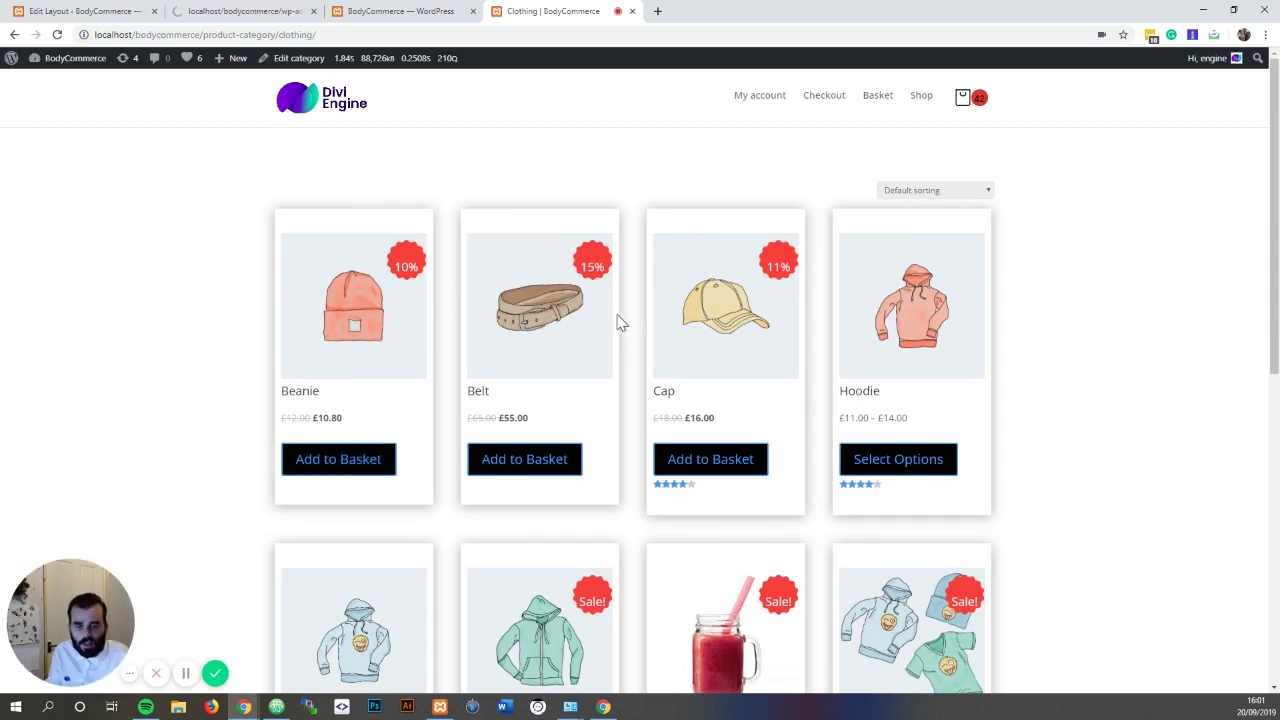
scroll(617, 322, down, 1)
scroll(617, 324, up, 1)
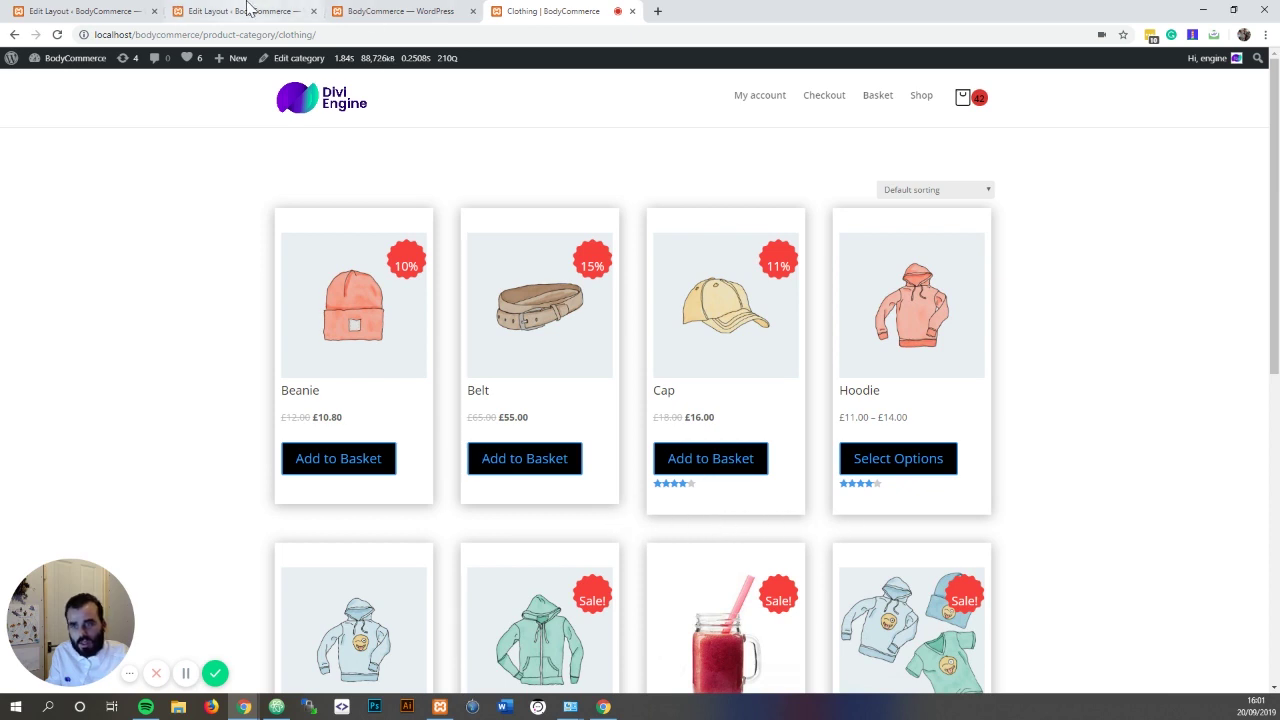
Step: Return to the CUSTOM LOOP LAYOUT browser tab and move the .PL Rating module directly below the title module
click(251, 10)
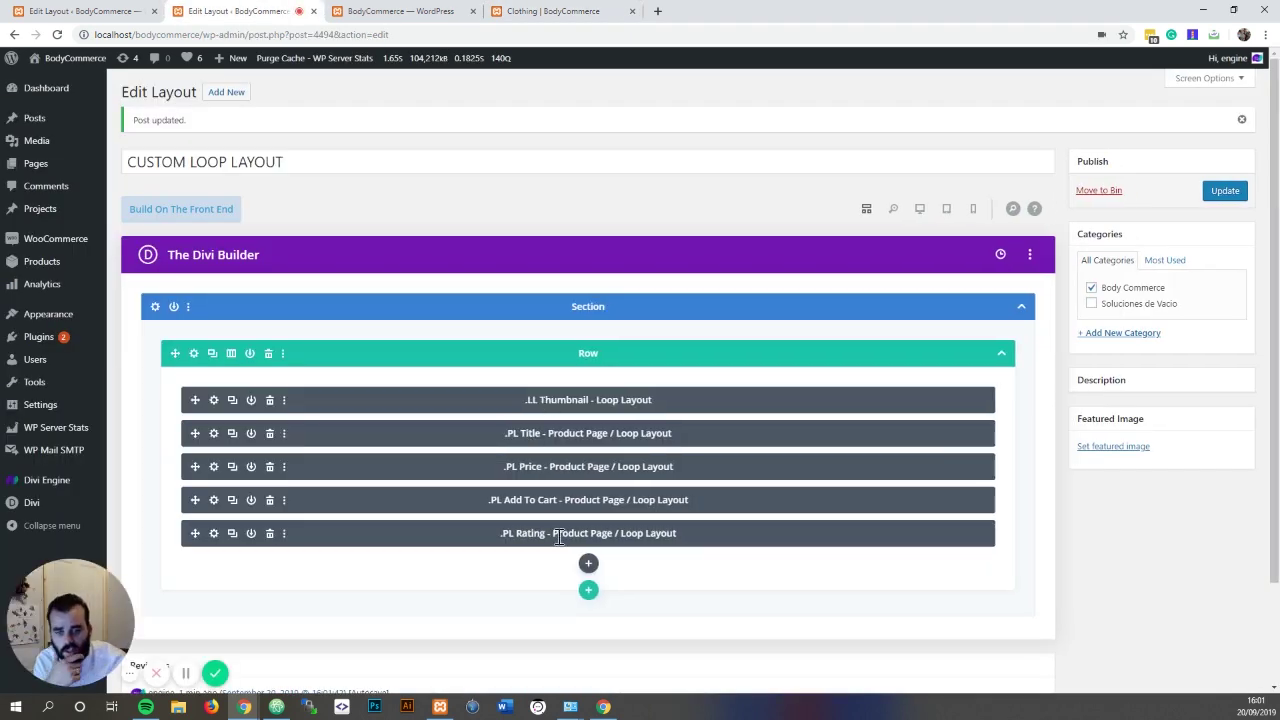
drag(709, 538, 706, 462)
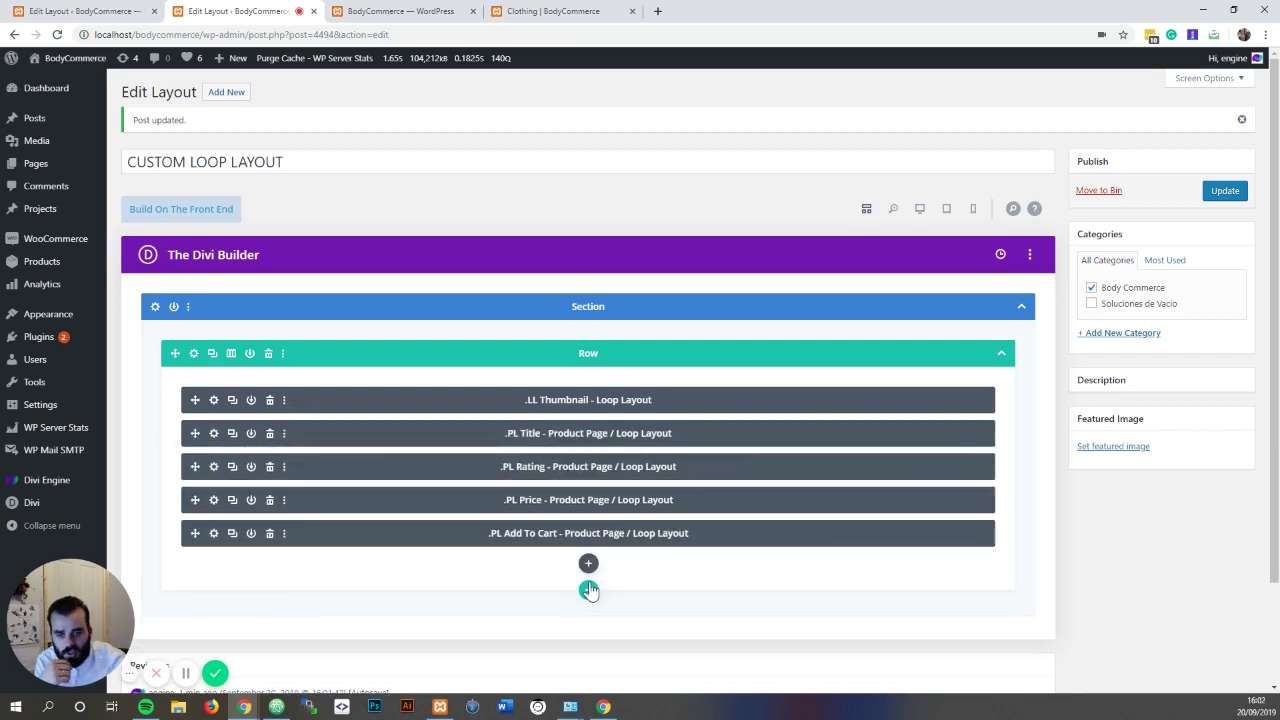
Step: Add a .PL Short Description module with default settings between the rating and price modules, and update the layout
click(588, 565)
text(sho)
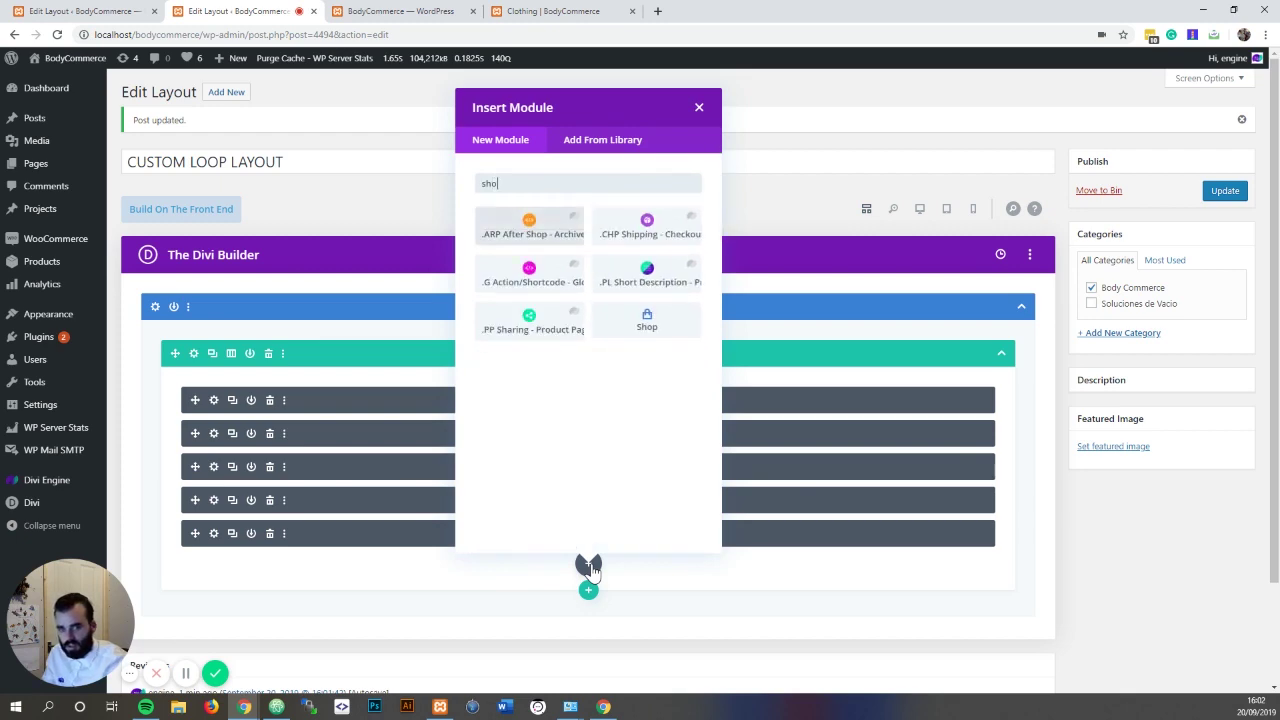
click(534, 286)
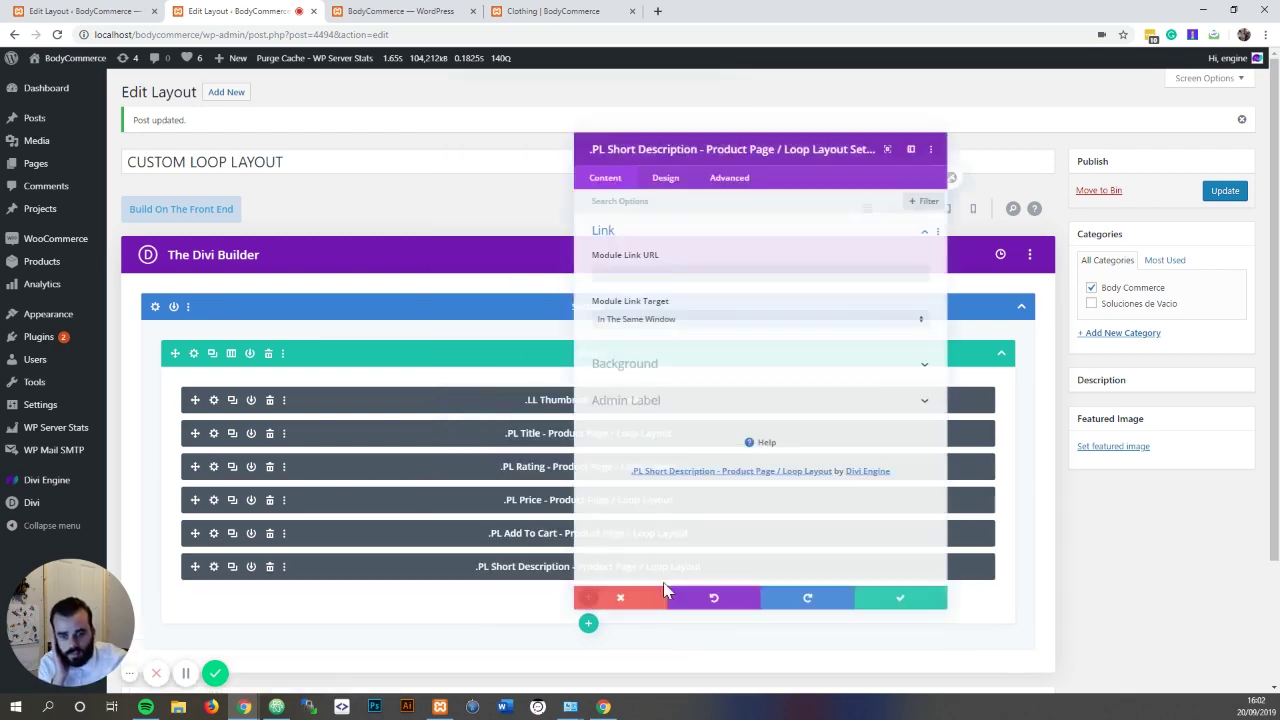
click(920, 630)
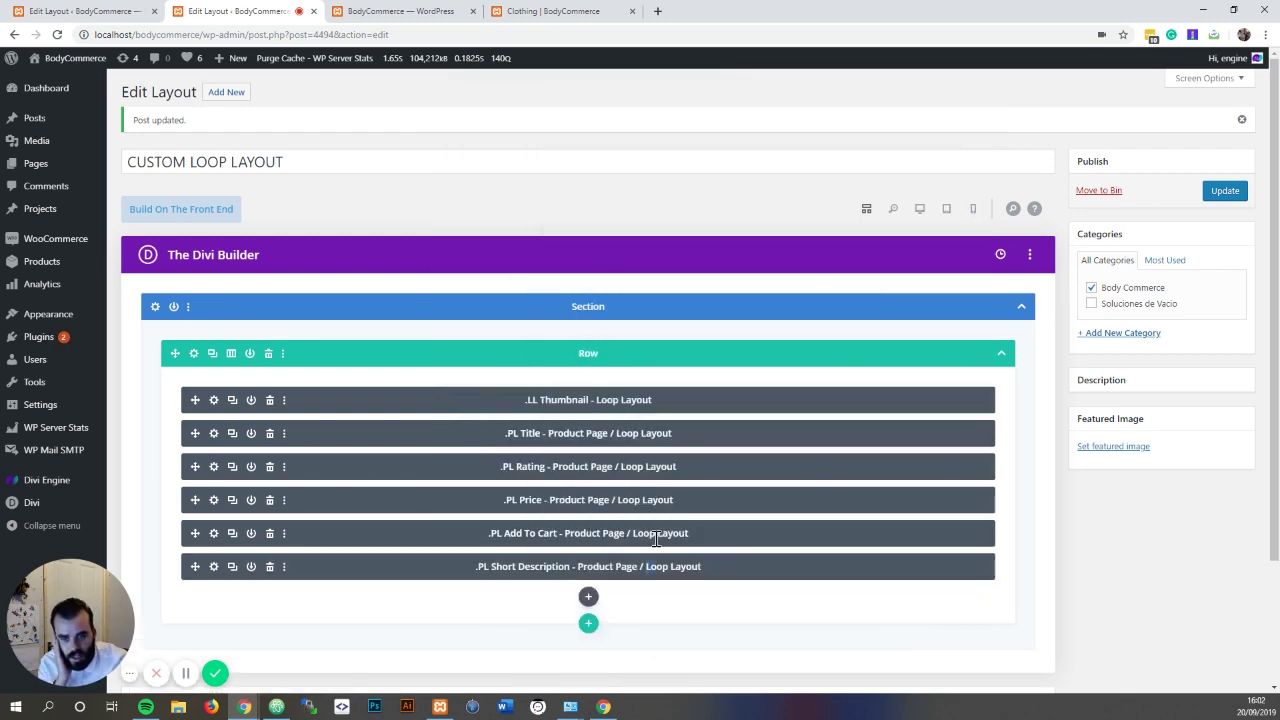
drag(709, 566, 723, 484)
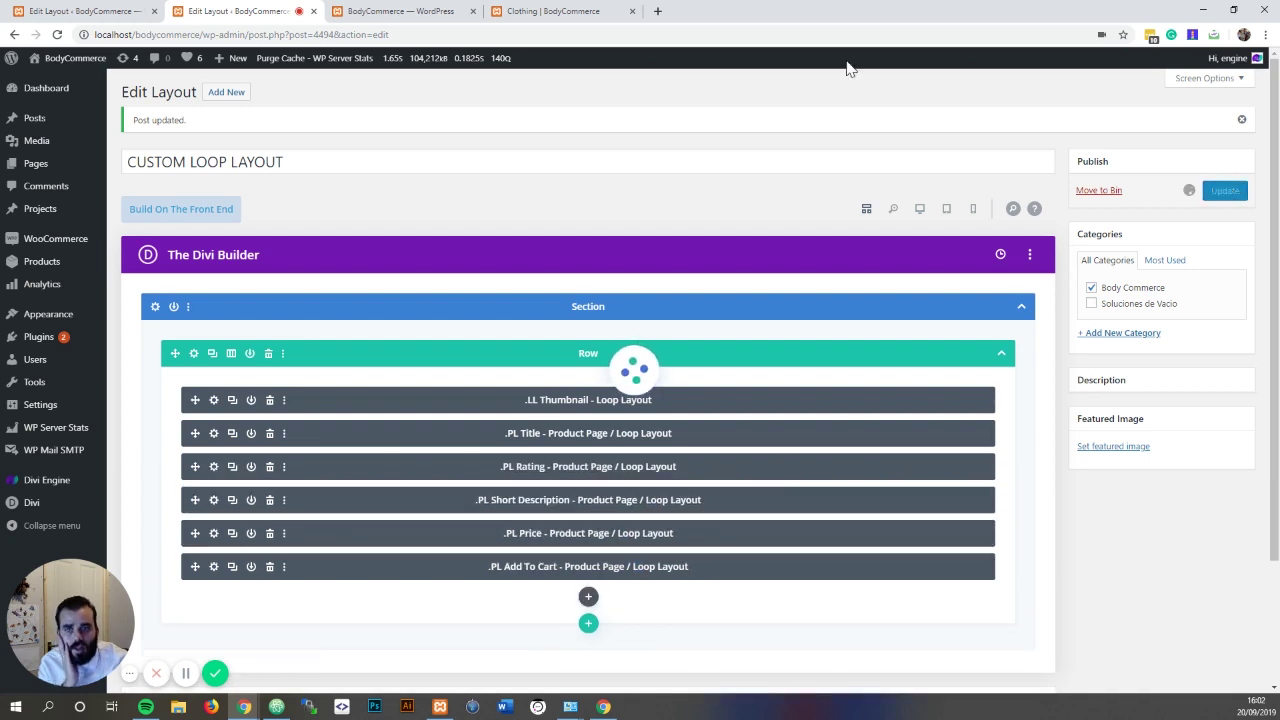
Step: Reload the Clothing category page and examine the short descriptions on the product cards, especially the Iced Drinks card
click(530, 10)
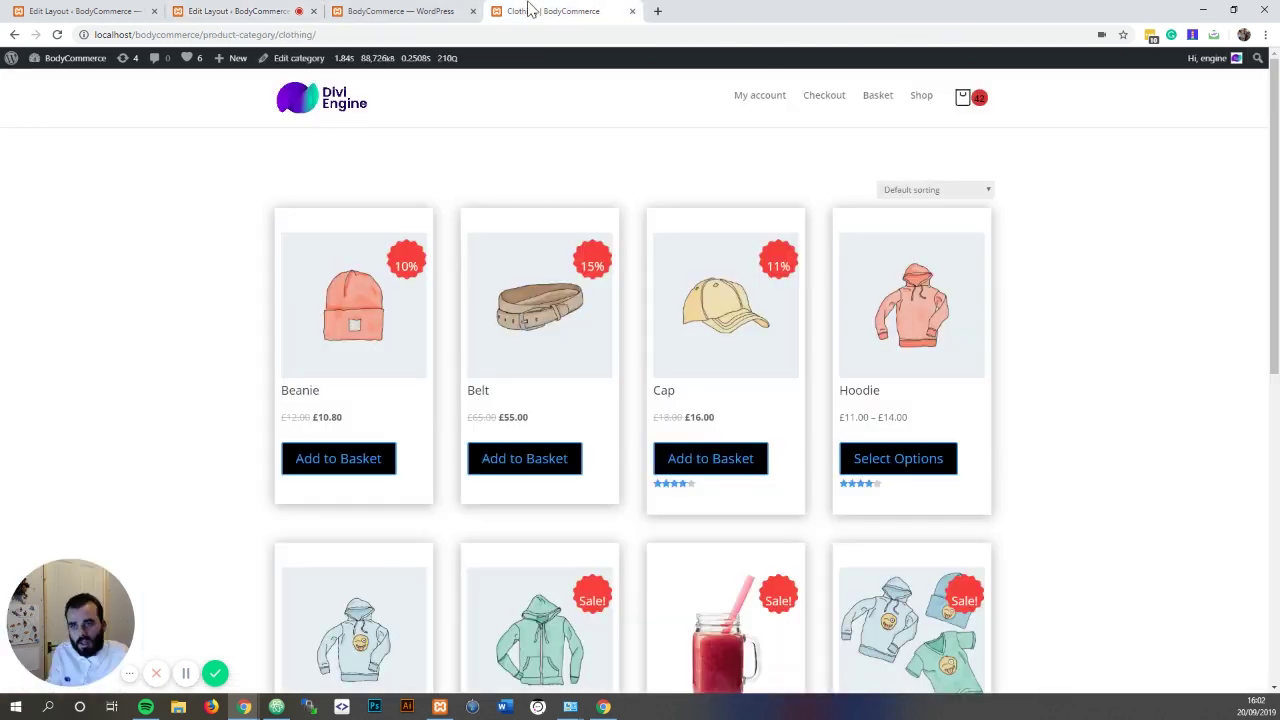
right_click(154, 131)
click(183, 174)
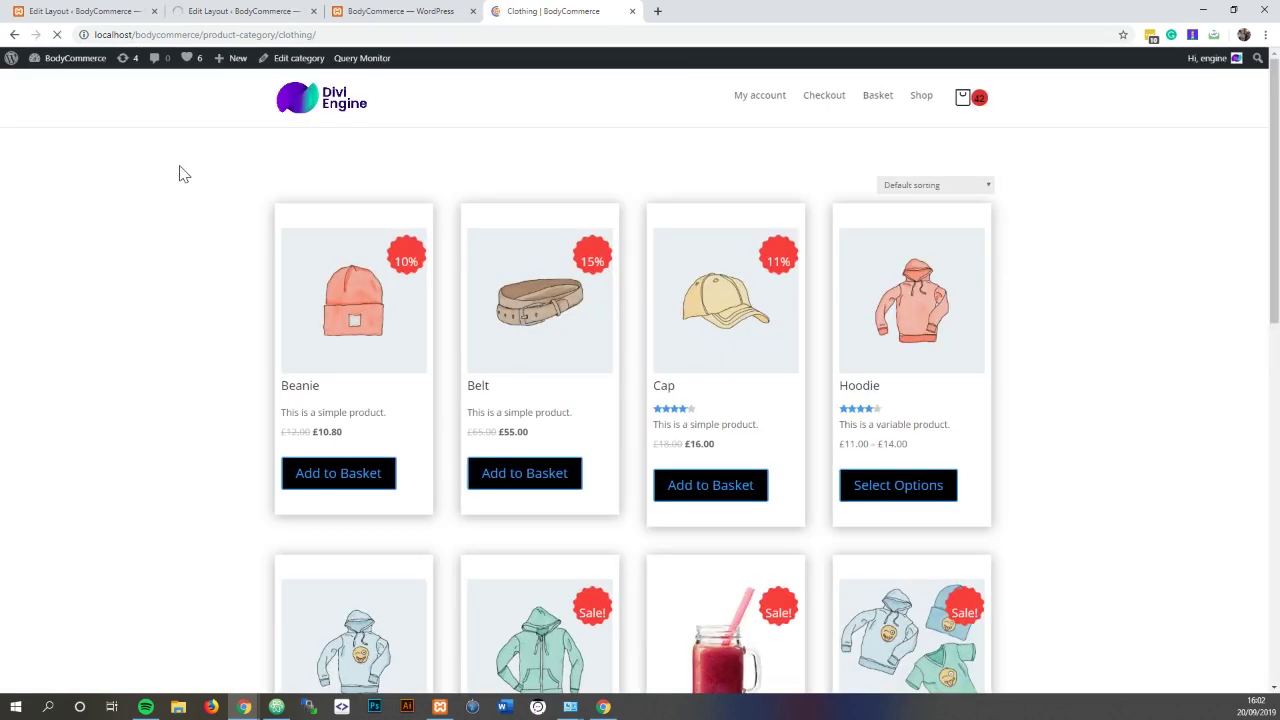
scroll(214, 209, down, 2)
scroll(217, 209, down, 3)
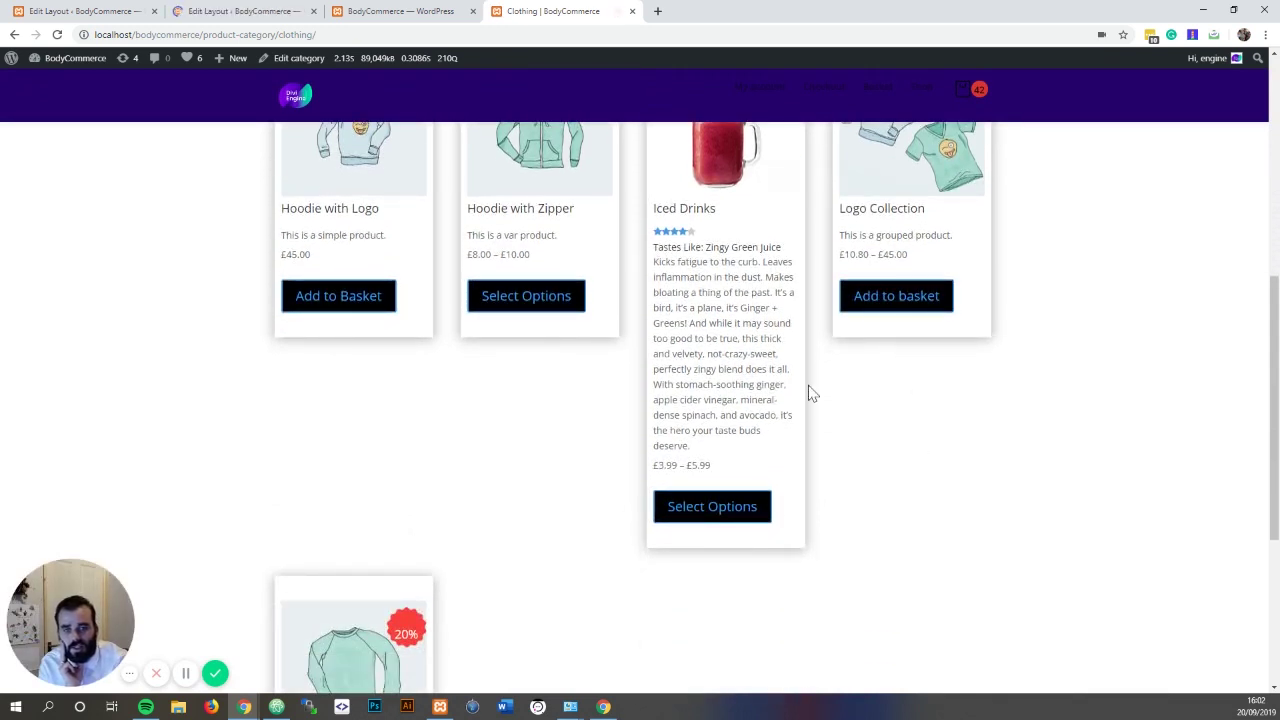
drag(708, 247, 758, 436)
scroll(617, 297, down, 3)
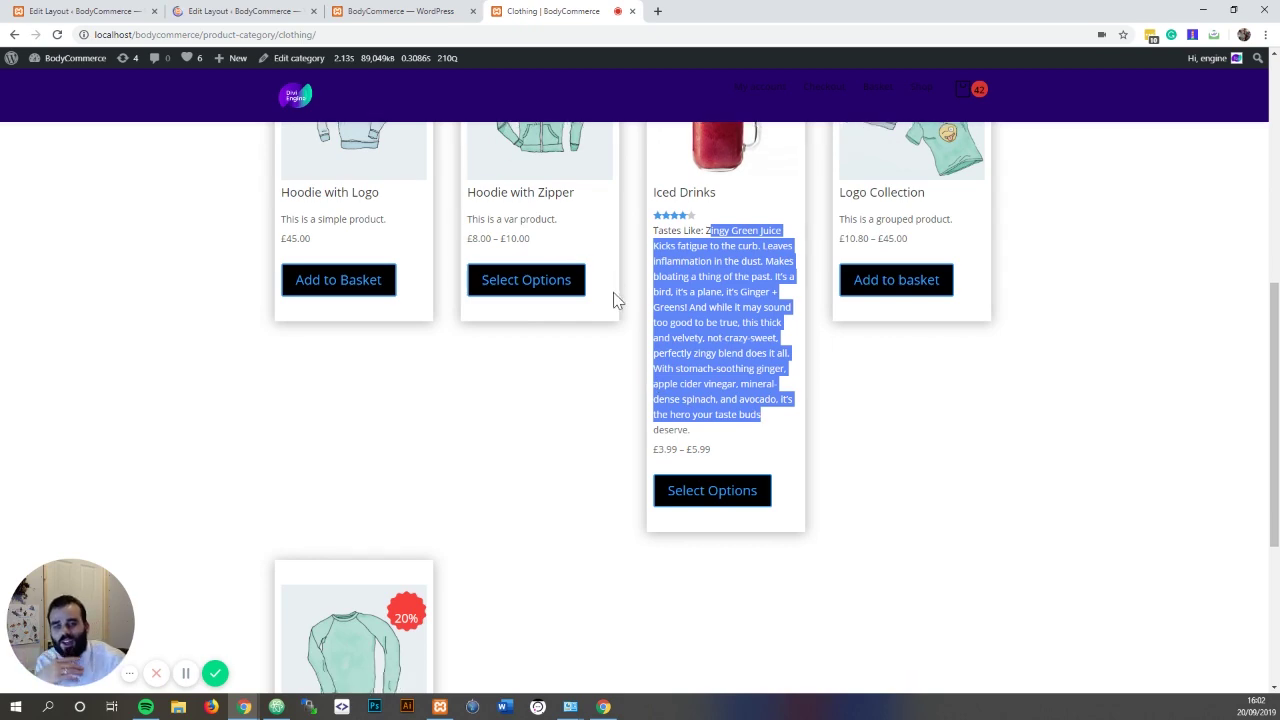
Step: Return to the Category Page layout, turn on Equal Height Grid Cards for the .ARP Product Loop module, and save and update the layout
scroll(620, 311, up, 5)
scroll(650, 366, down, 1)
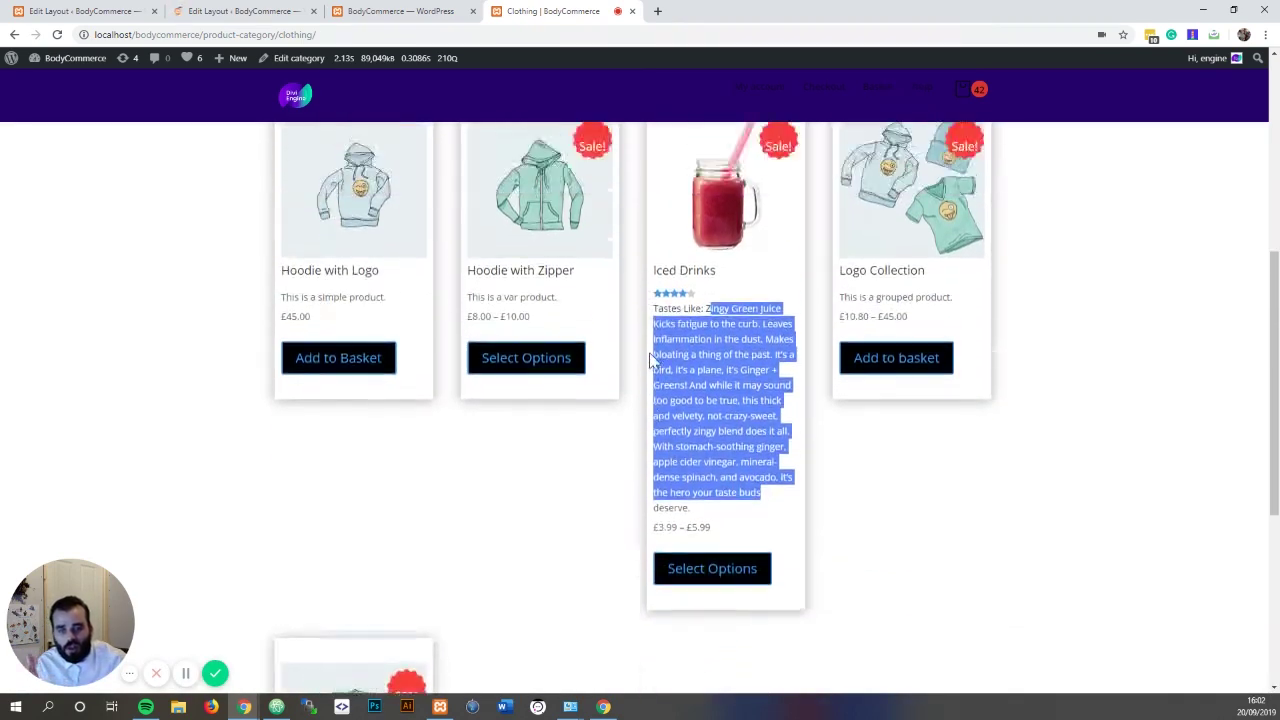
scroll(651, 360, up, 5)
click(190, 10)
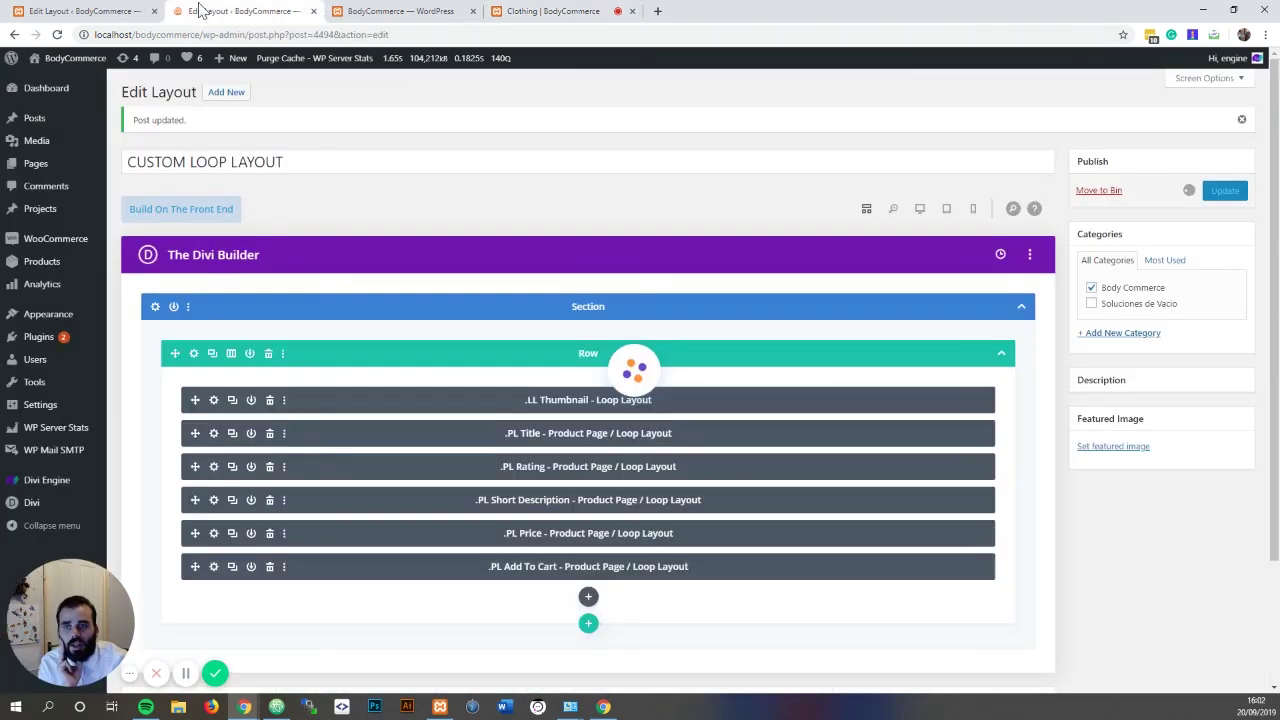
click(100, 10)
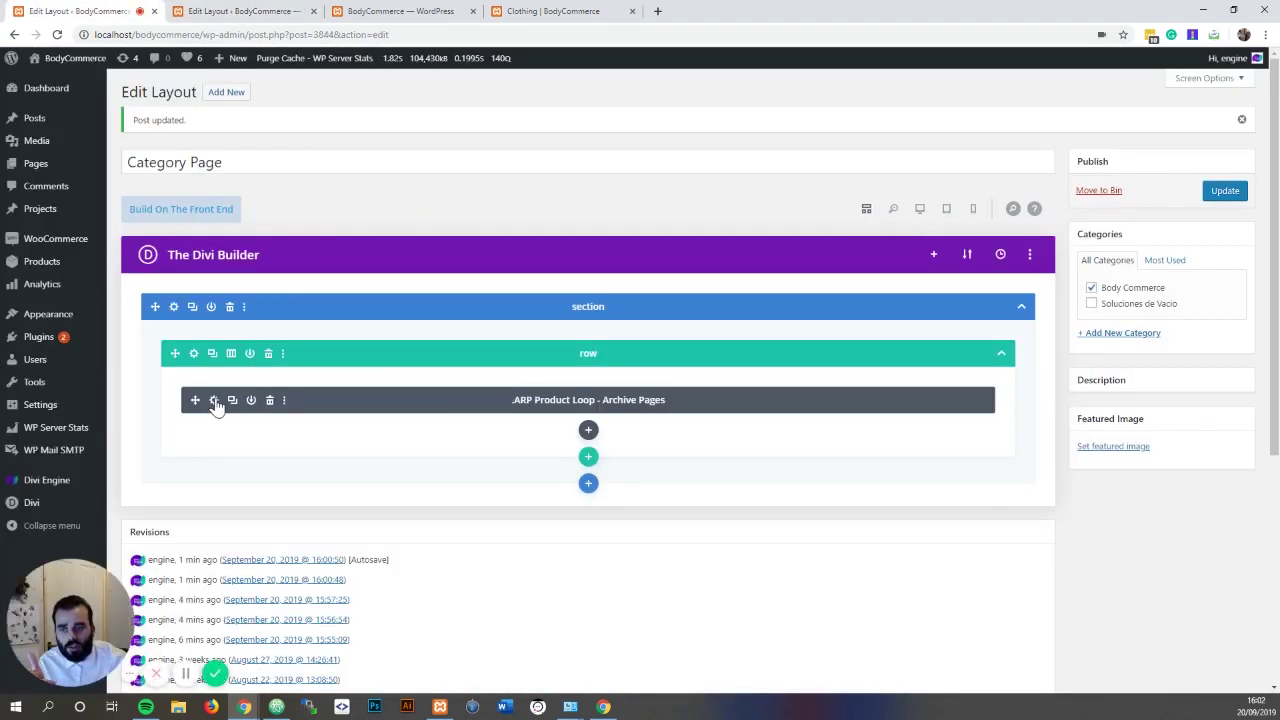
click(213, 400)
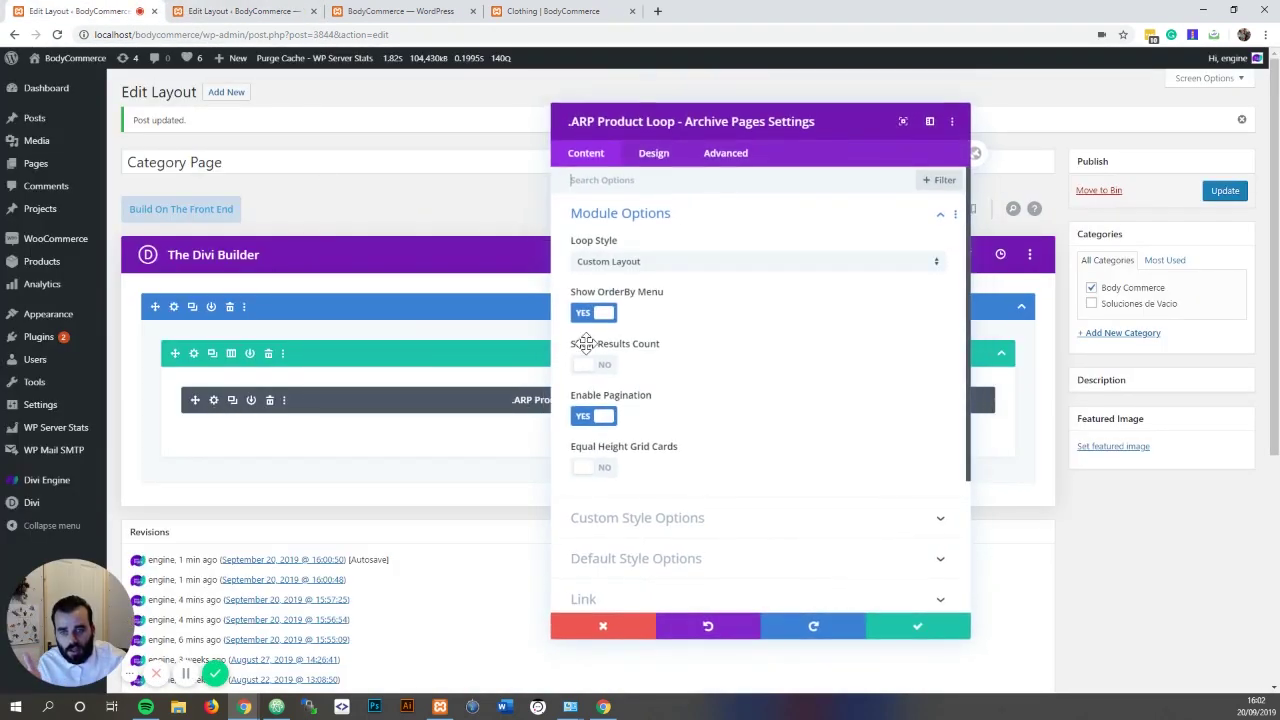
click(590, 468)
click(920, 628)
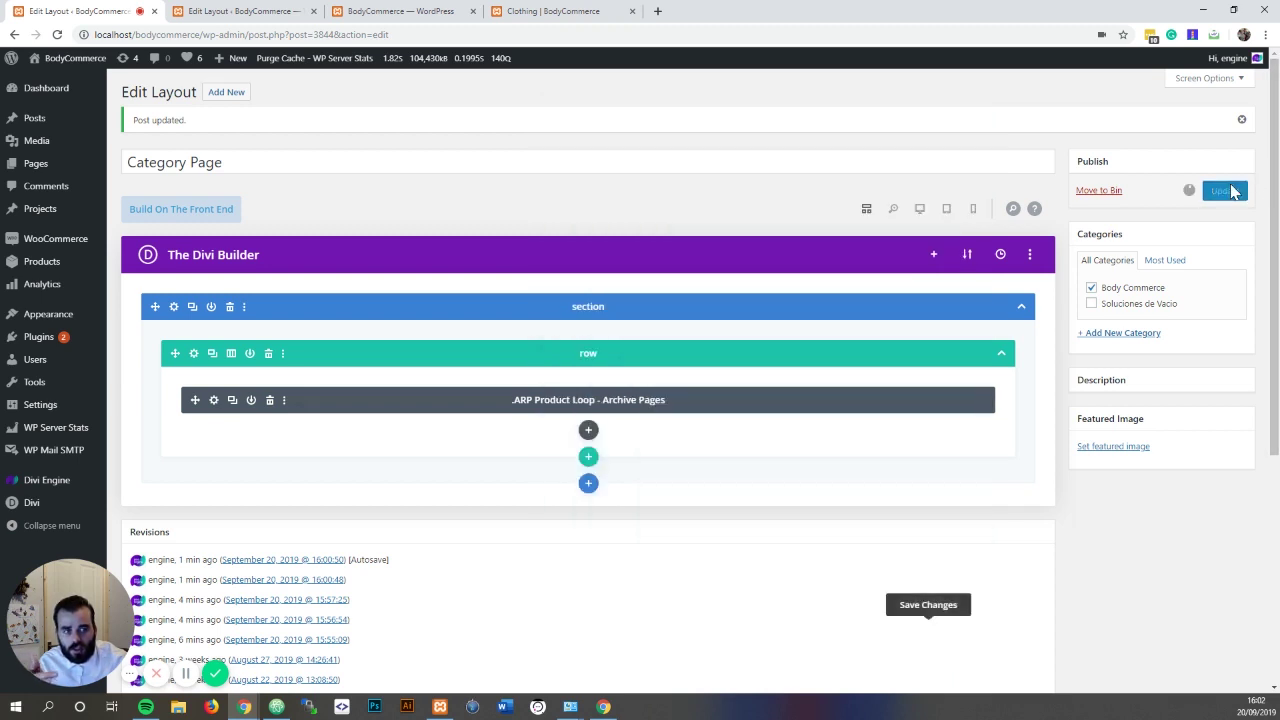
Step: Reload the Clothing category page to view it with the Equal Height Grid Cards setting
click(530, 11)
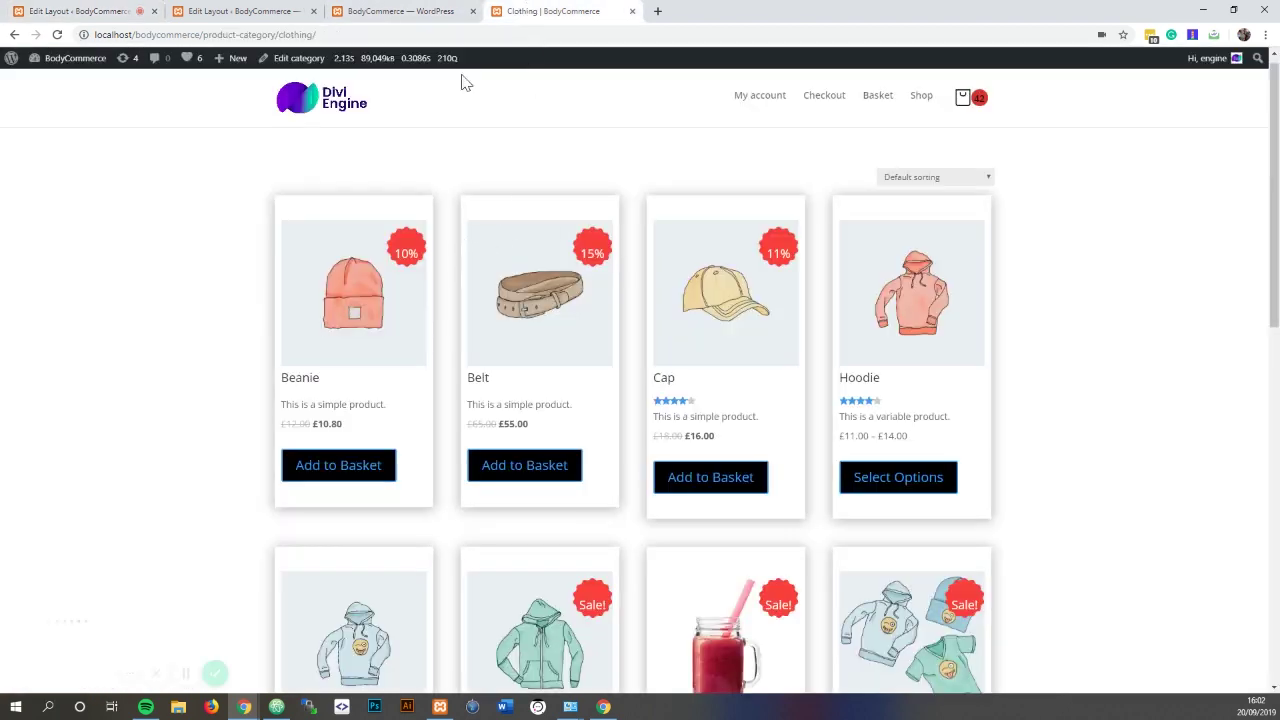
click(420, 11)
click(545, 11)
right_click(146, 256)
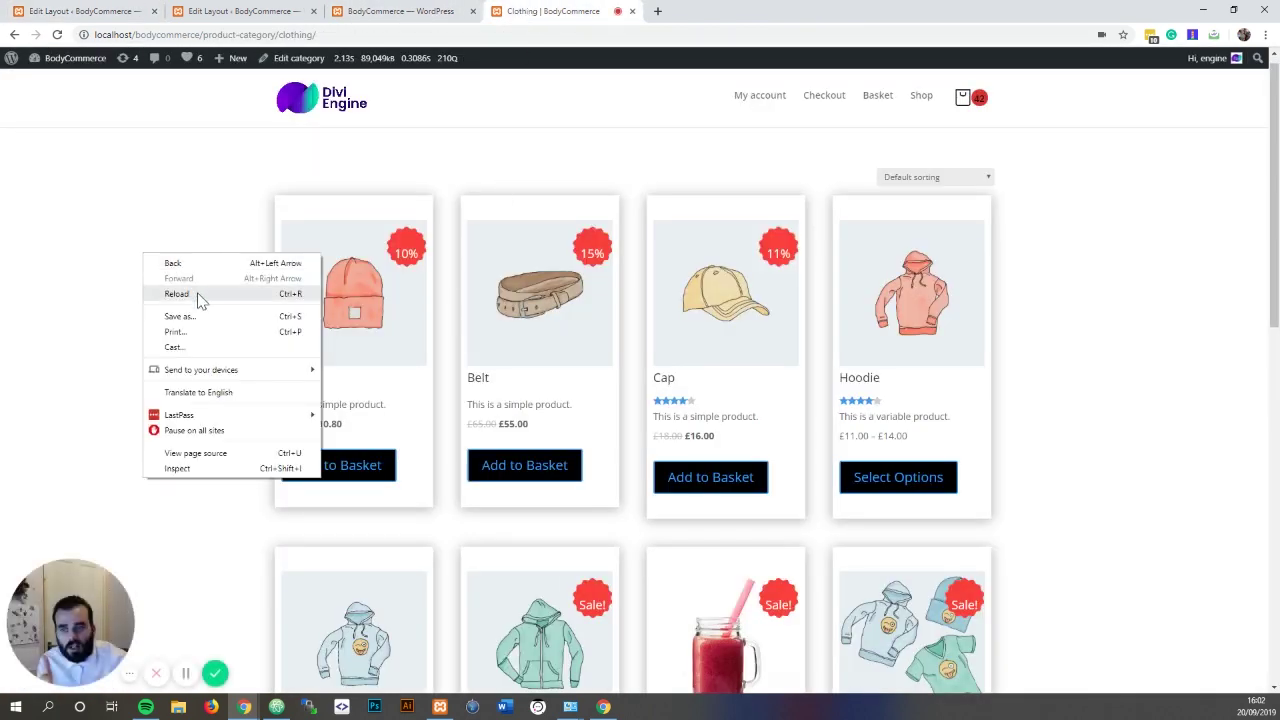
click(195, 295)
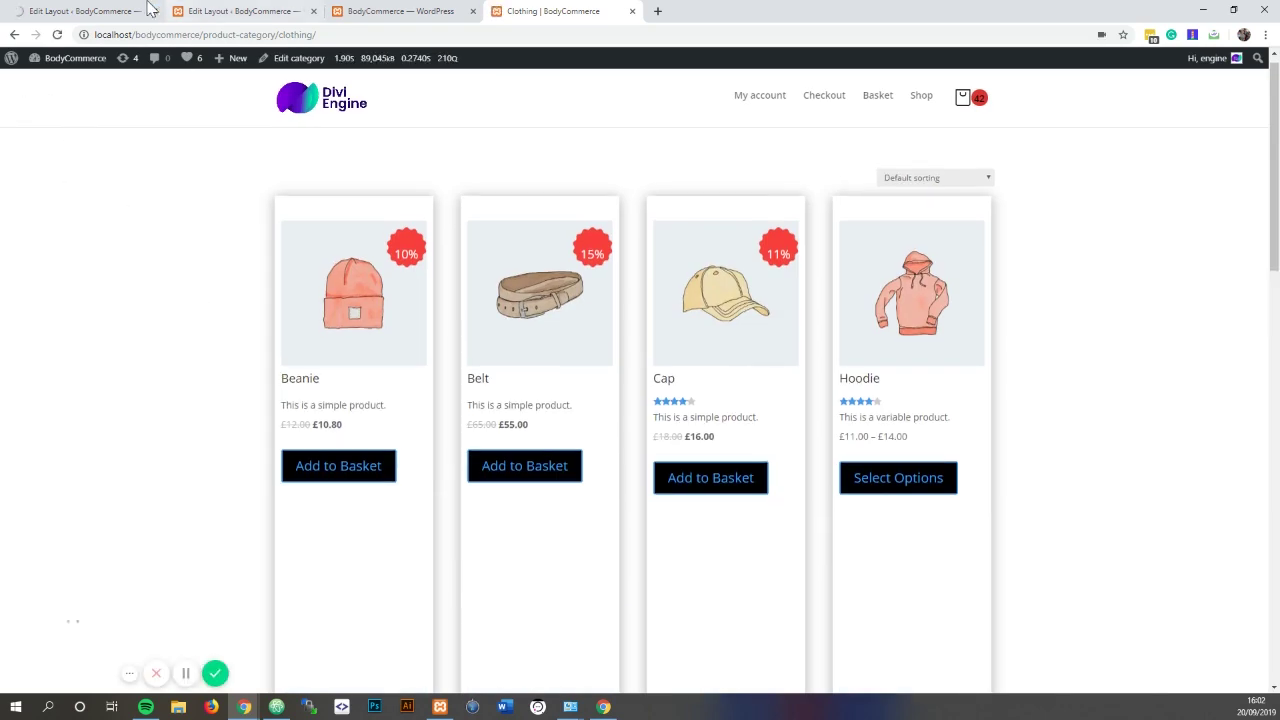
right_click(182, 263)
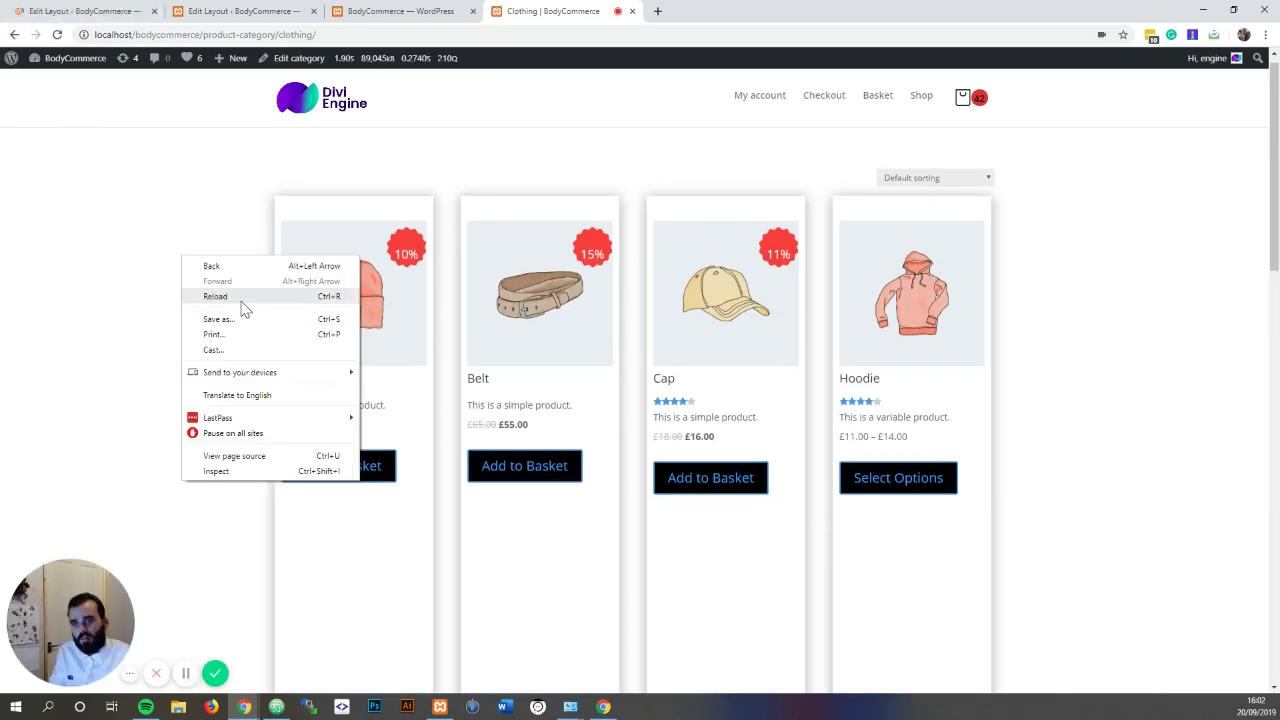
click(242, 298)
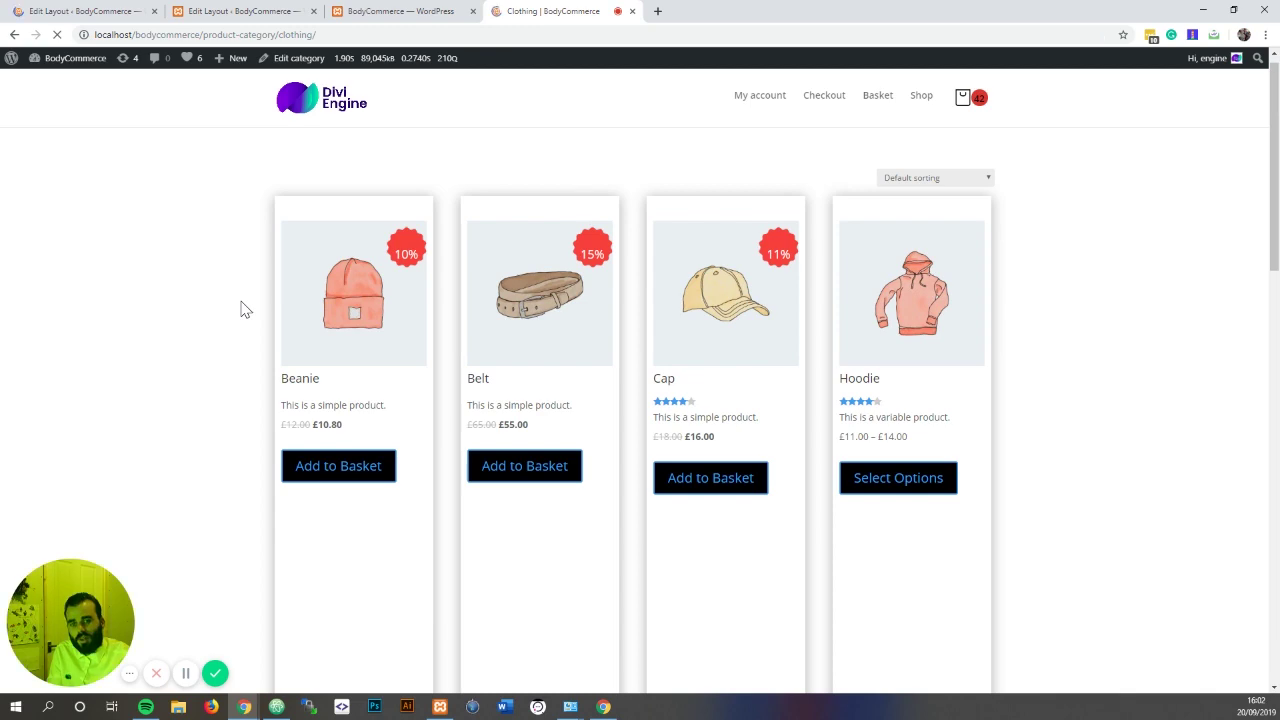
Step: Examine the heights of the product cards, the Iced Drinks description and the positions of the basket buttons
scroll(293, 310, down, 2)
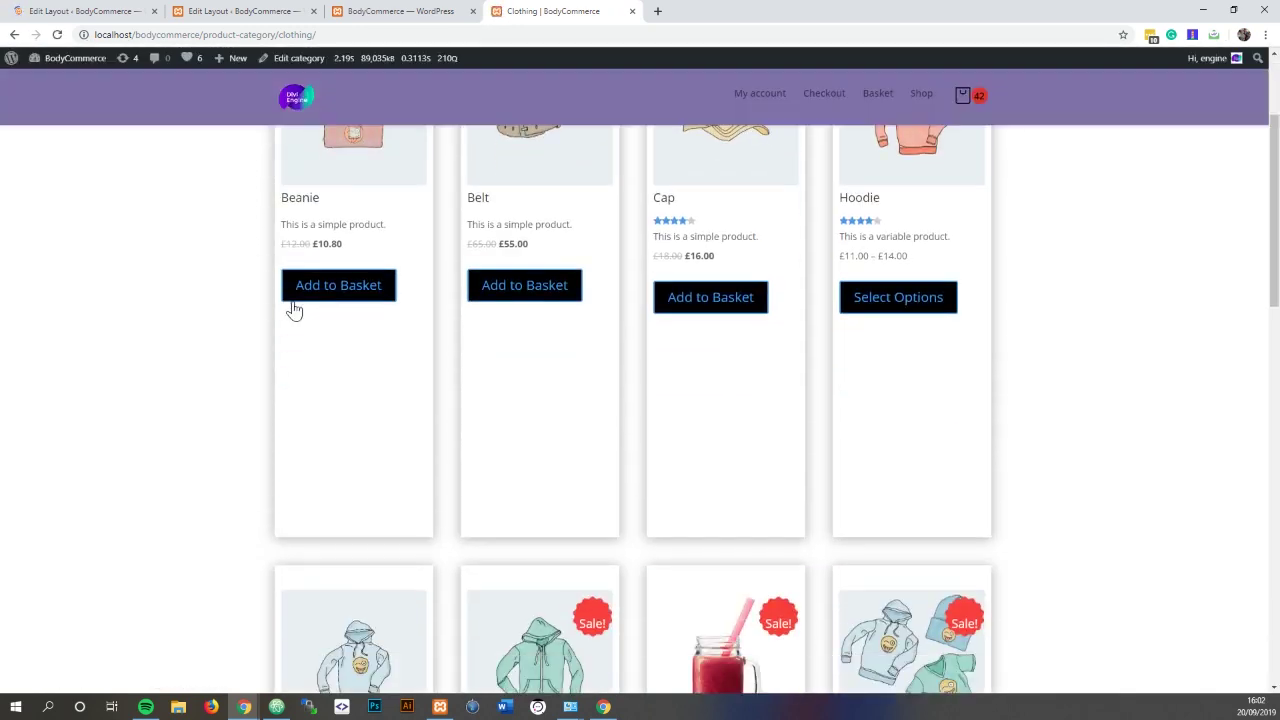
scroll(293, 310, down, 6)
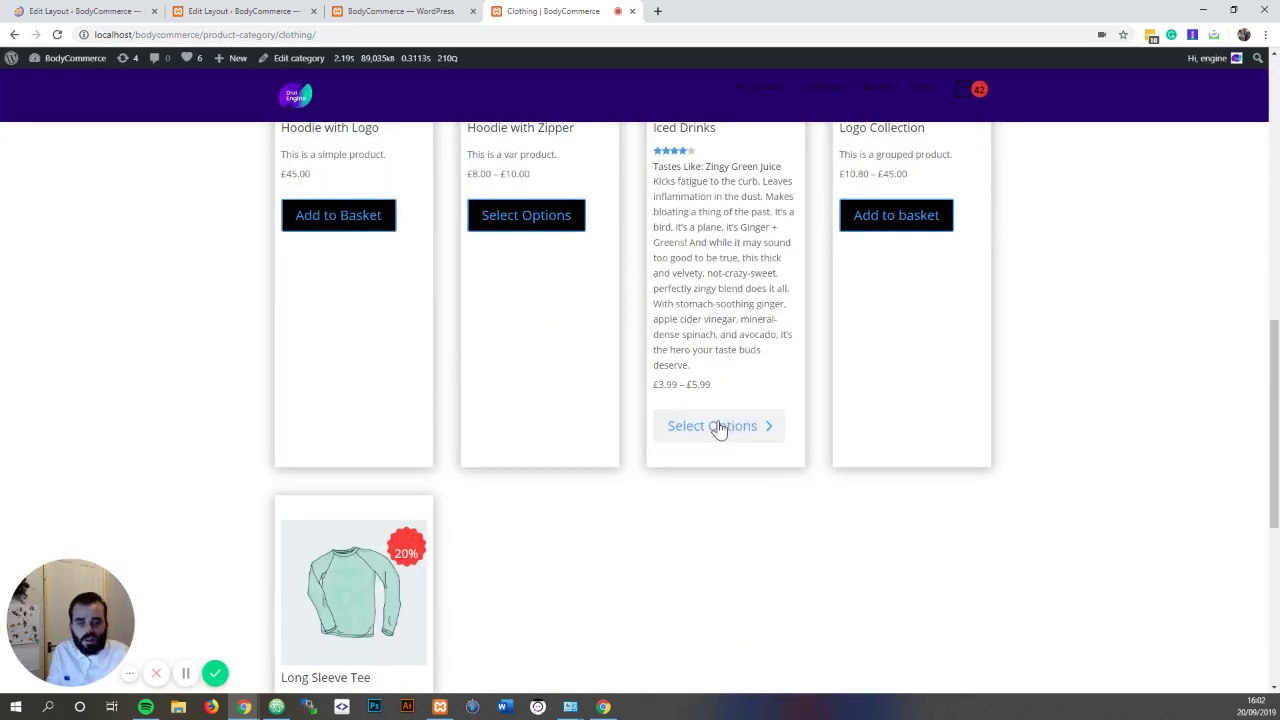
scroll(718, 400, up, 1)
drag(655, 299, 746, 497)
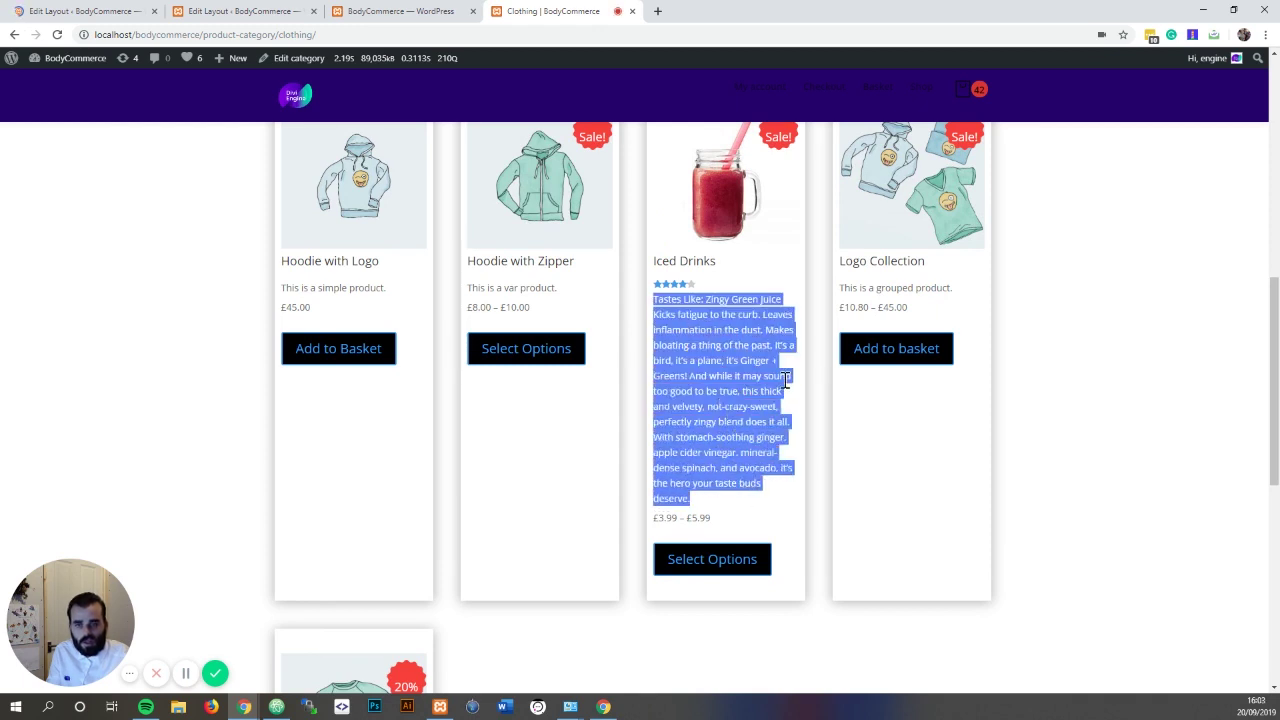
click(1068, 389)
scroll(1065, 391, up, 5)
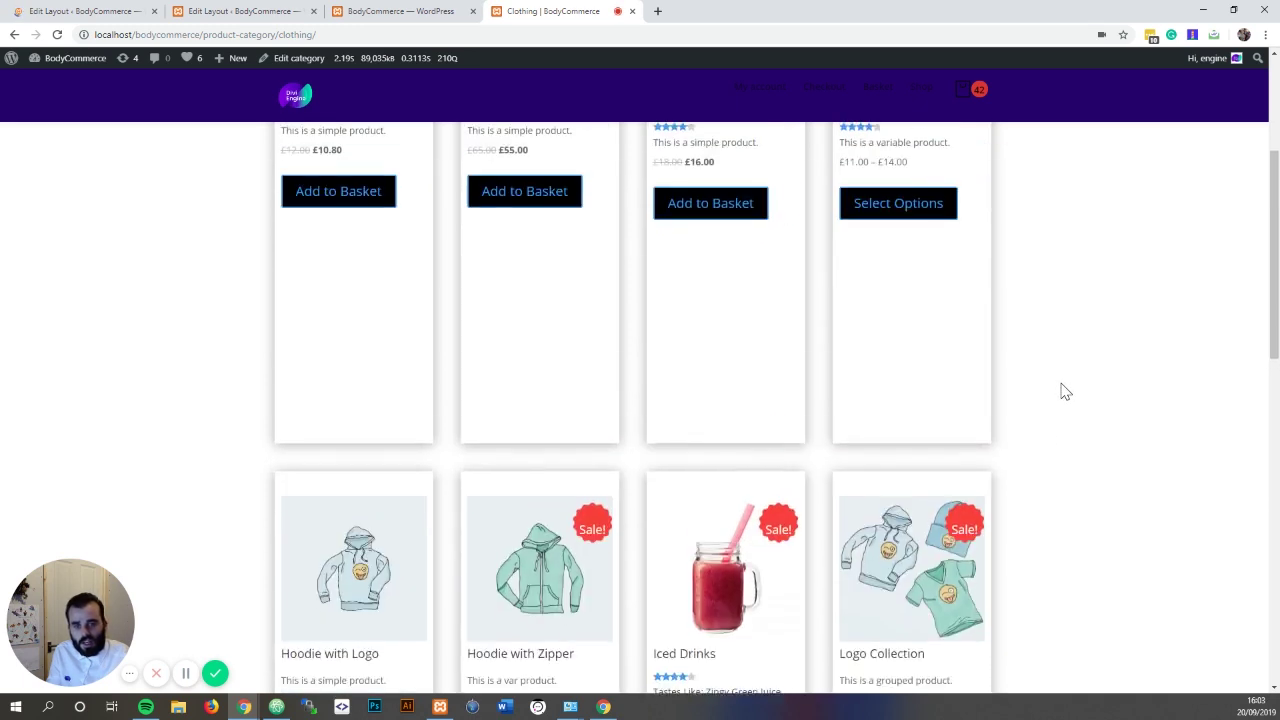
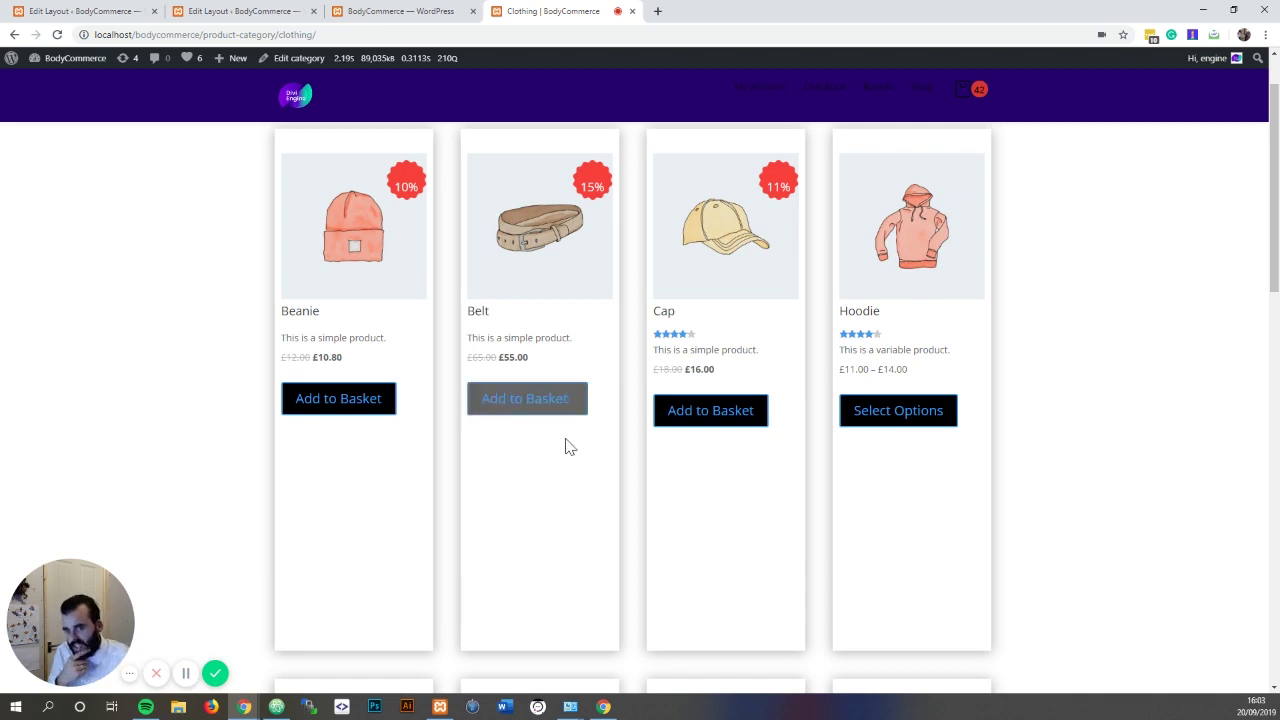
click(686, 420)
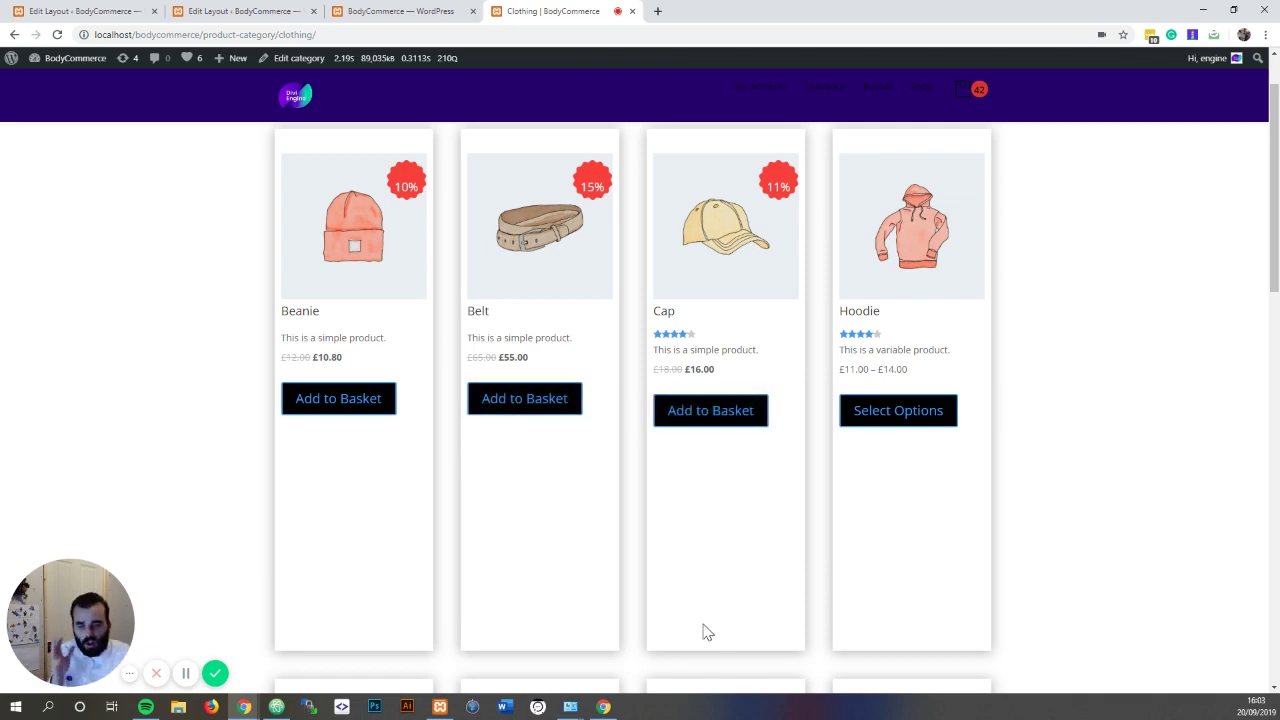
click(388, 396)
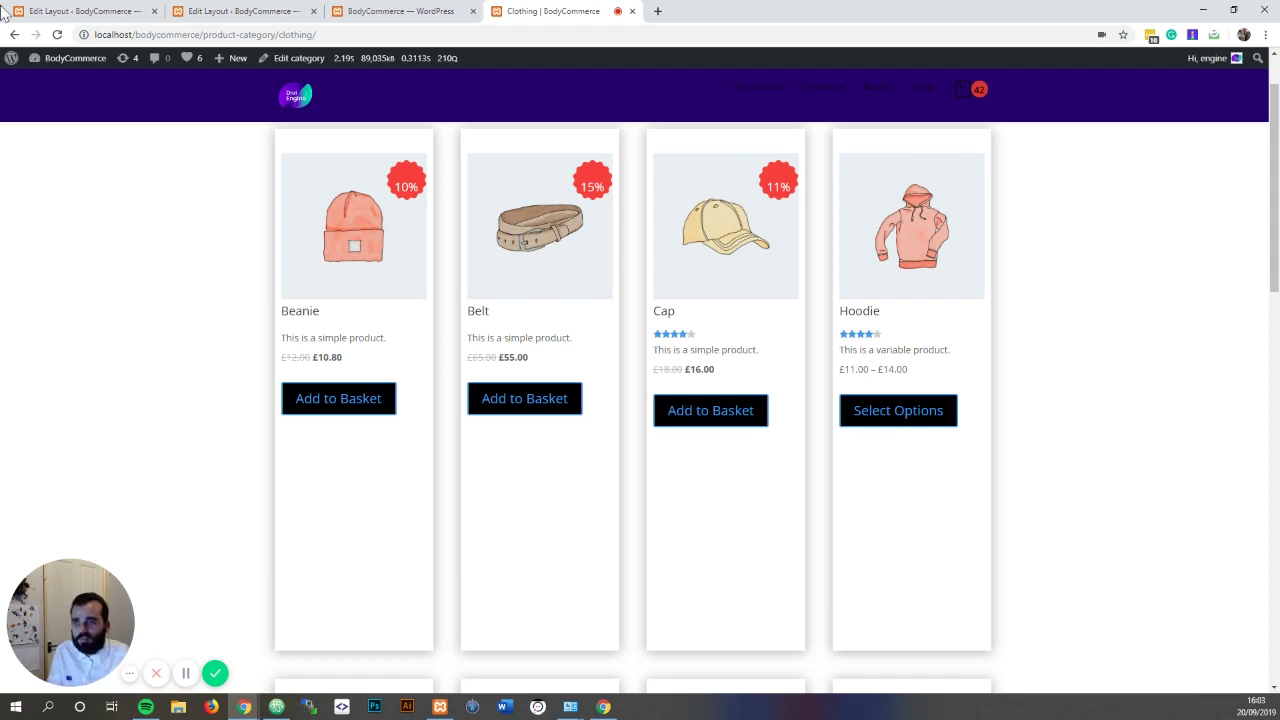
Step: In the Category Page layout's product loop module, turn on Align last module at the bottom, and save and update the layout
click(95, 11)
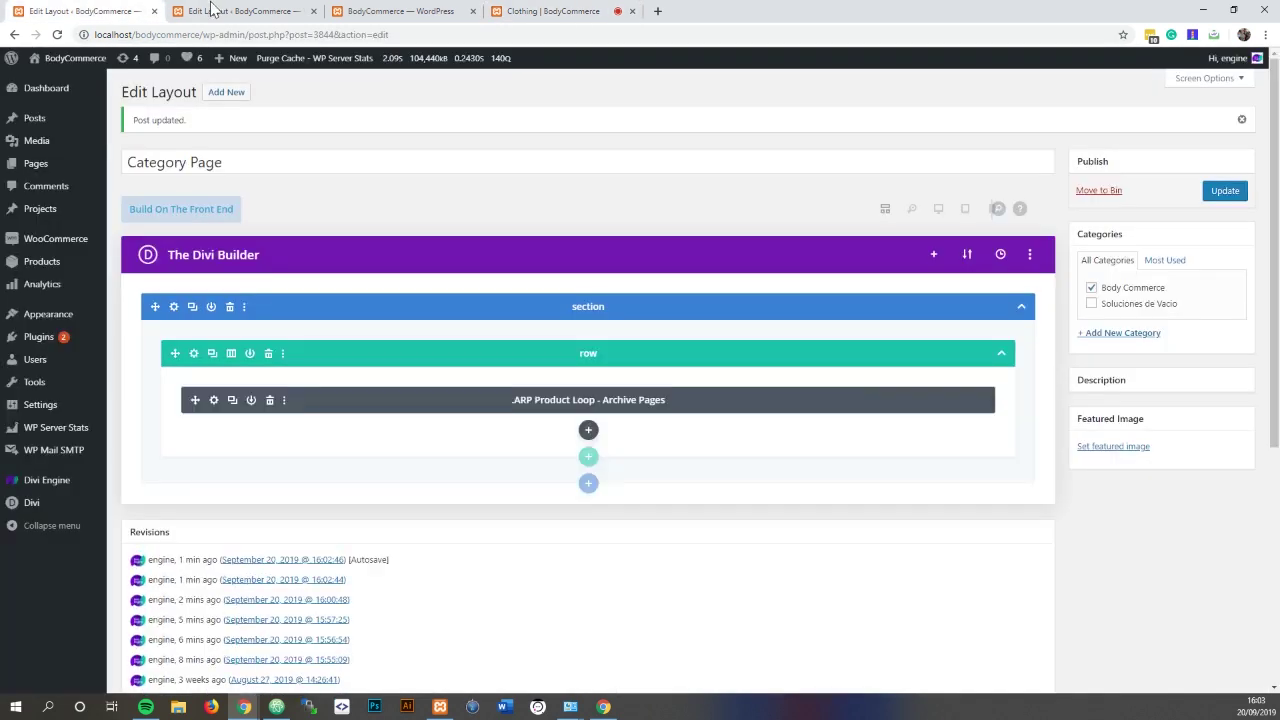
click(213, 400)
scroll(730, 490, down, 1)
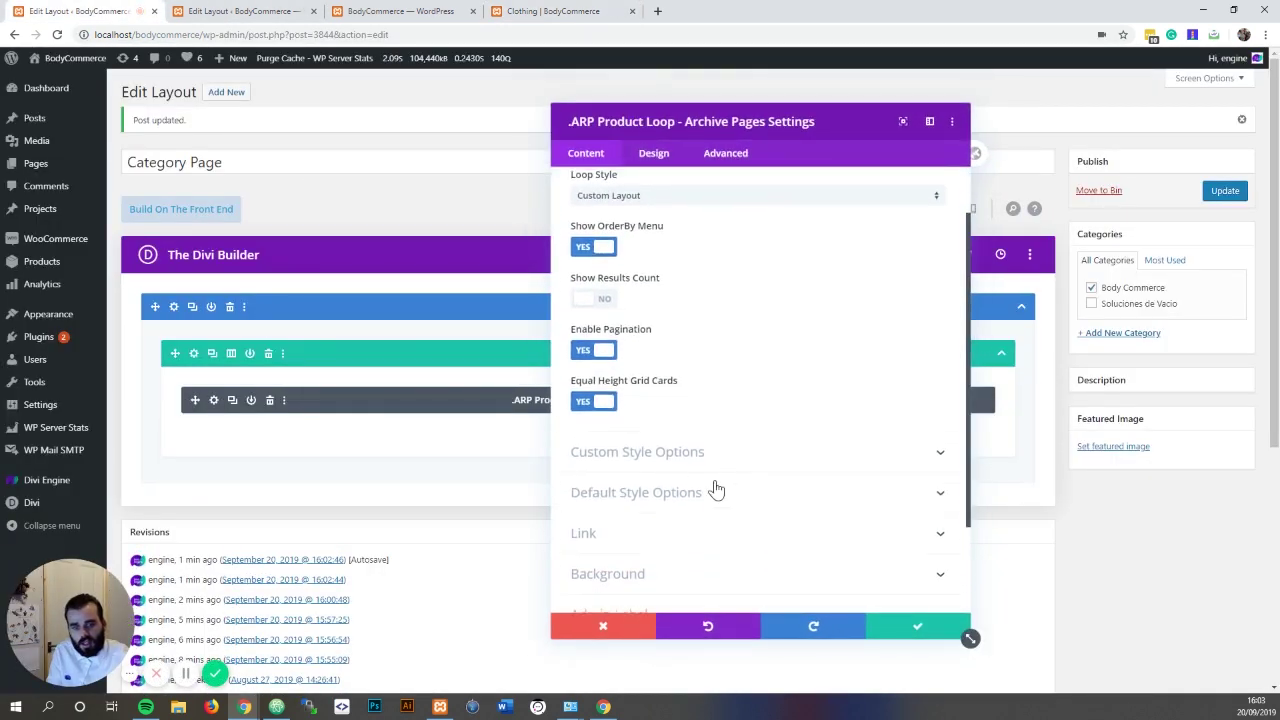
click(694, 463)
scroll(699, 462, down, 2)
scroll(697, 460, up, 1)
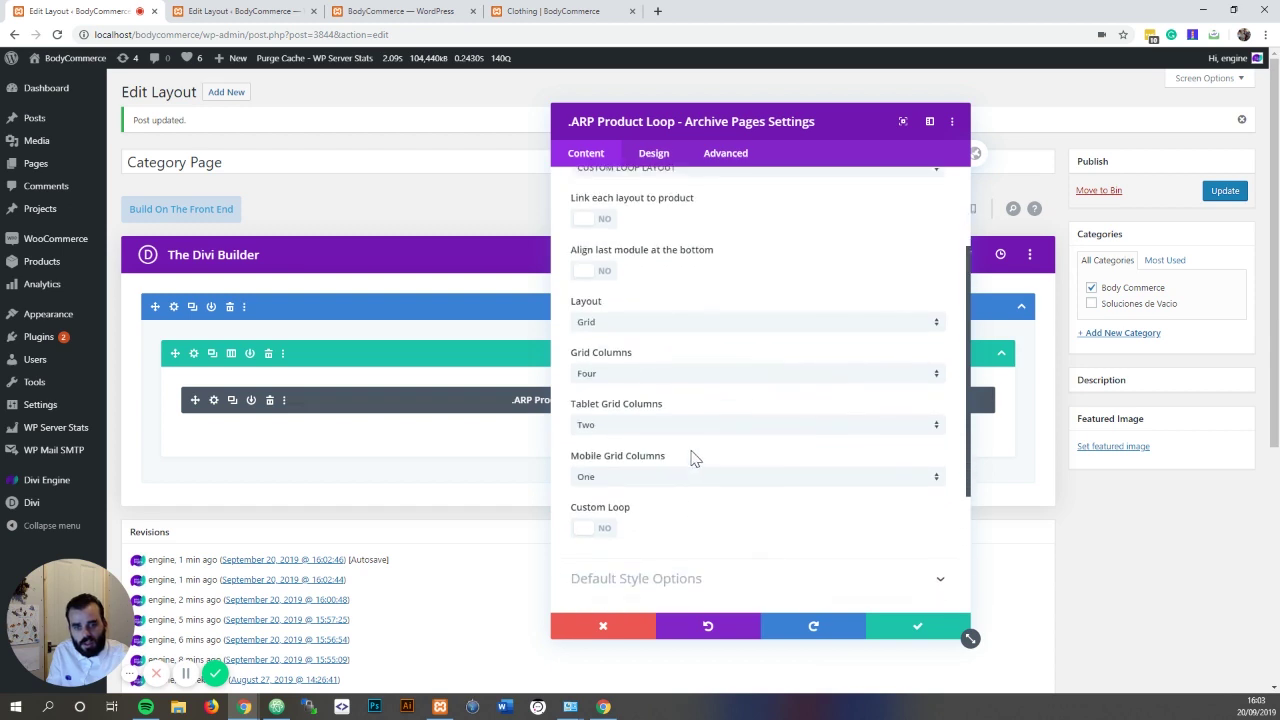
click(598, 272)
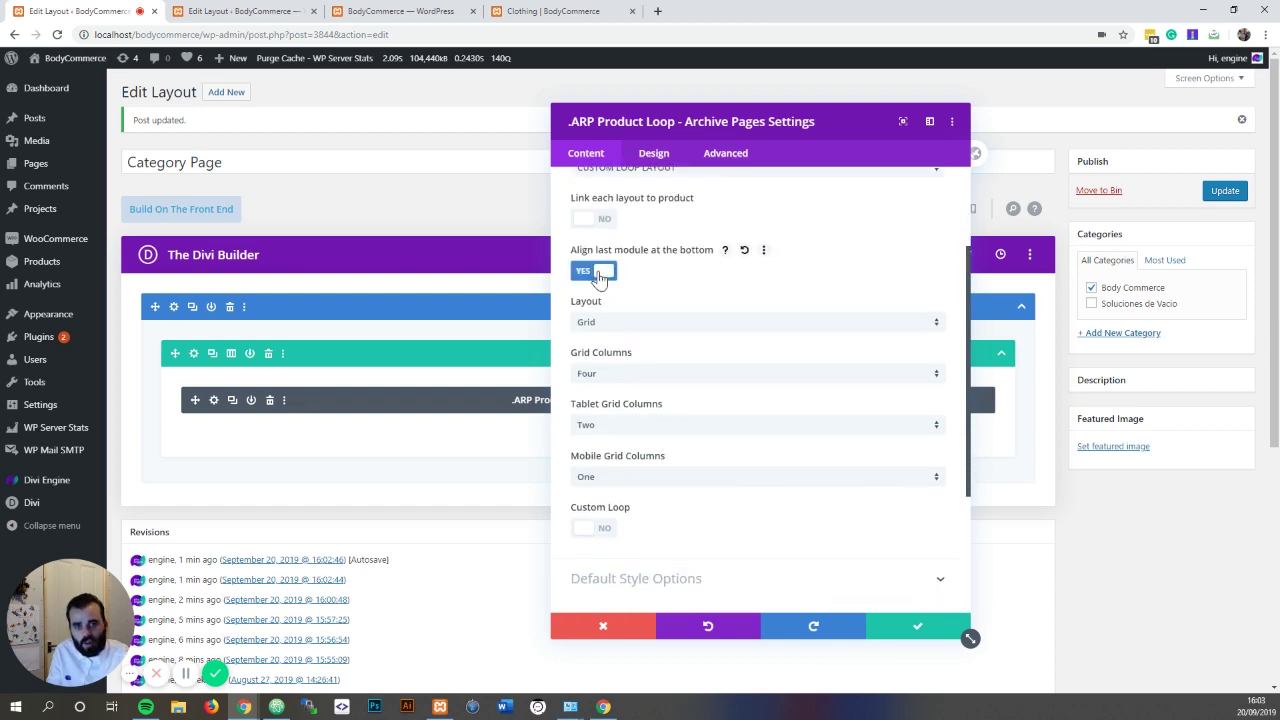
click(898, 632)
click(1224, 192)
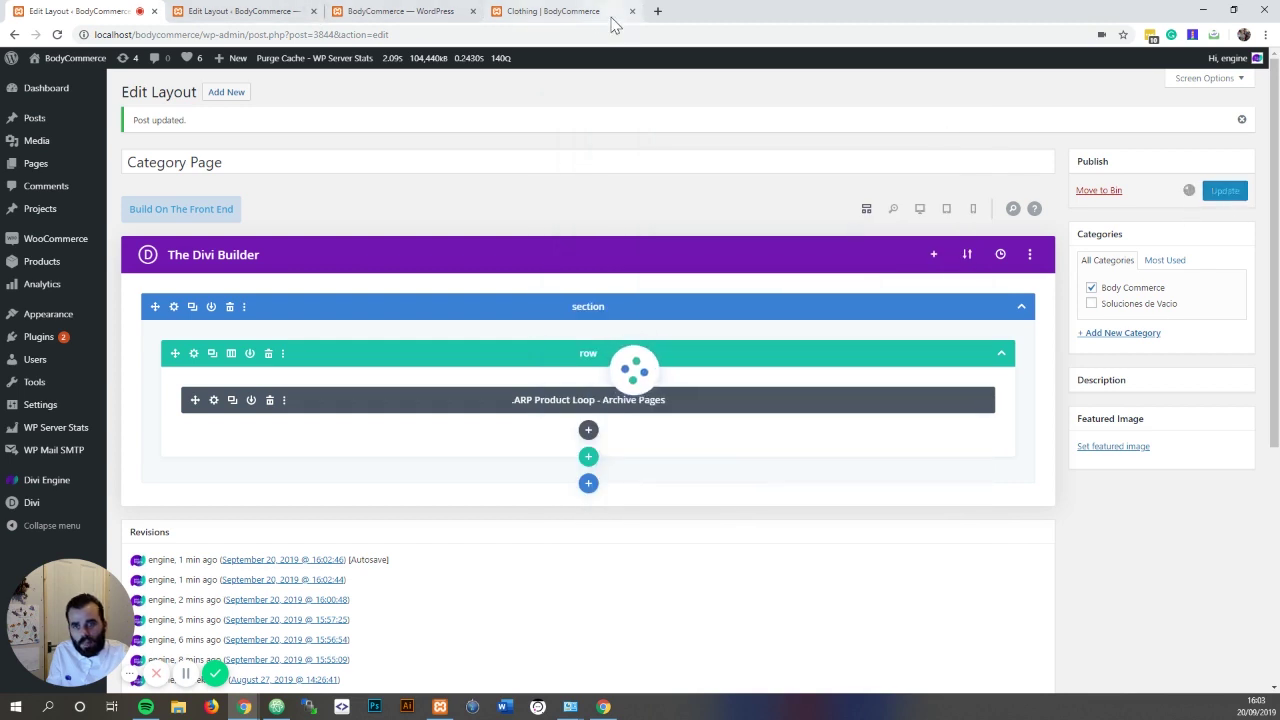
Step: Reload the Clothing category page and examine the alignment of the basket buttons in every row of product cards
click(553, 11)
right_click(208, 164)
click(262, 205)
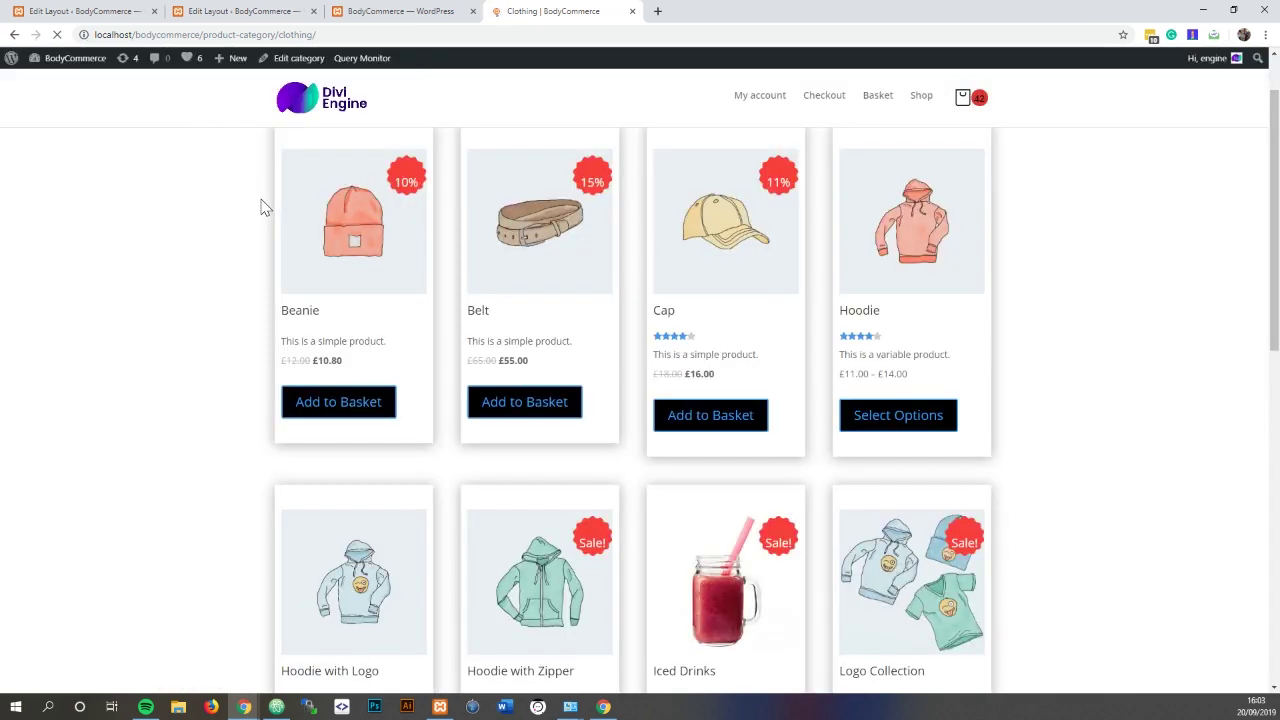
scroll(640, 600, down, 2)
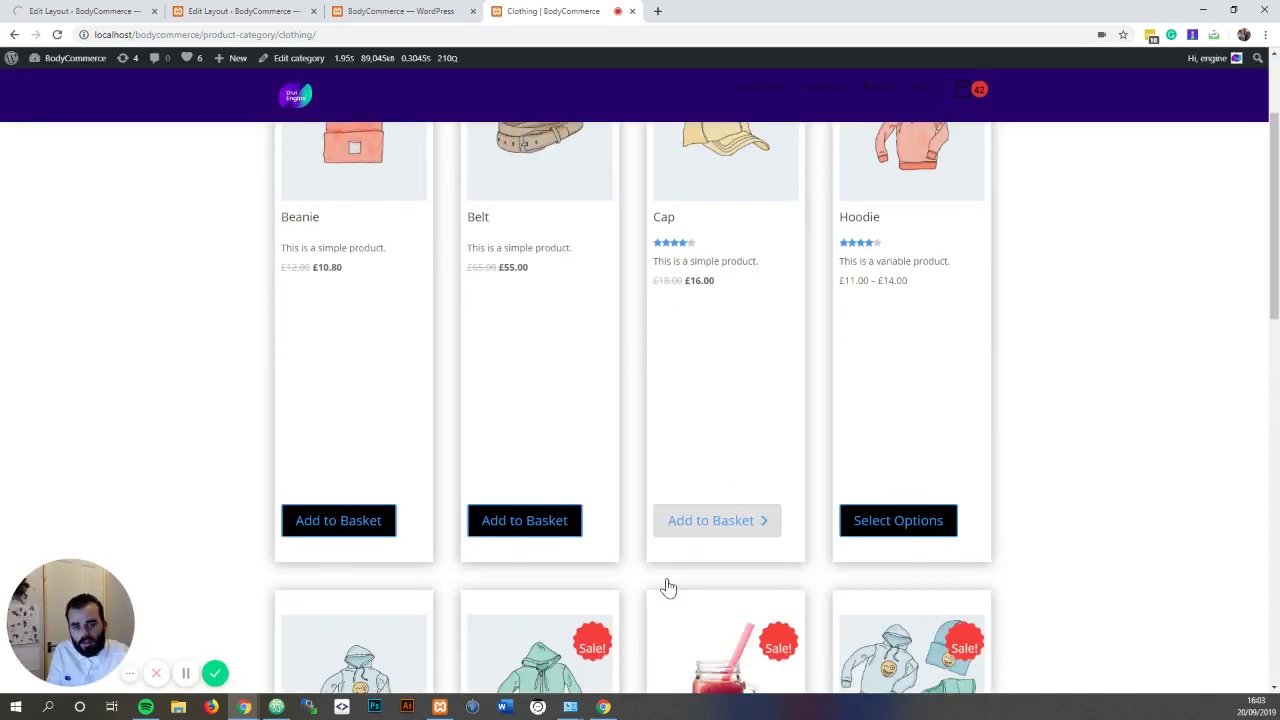
scroll(660, 580, down, 3)
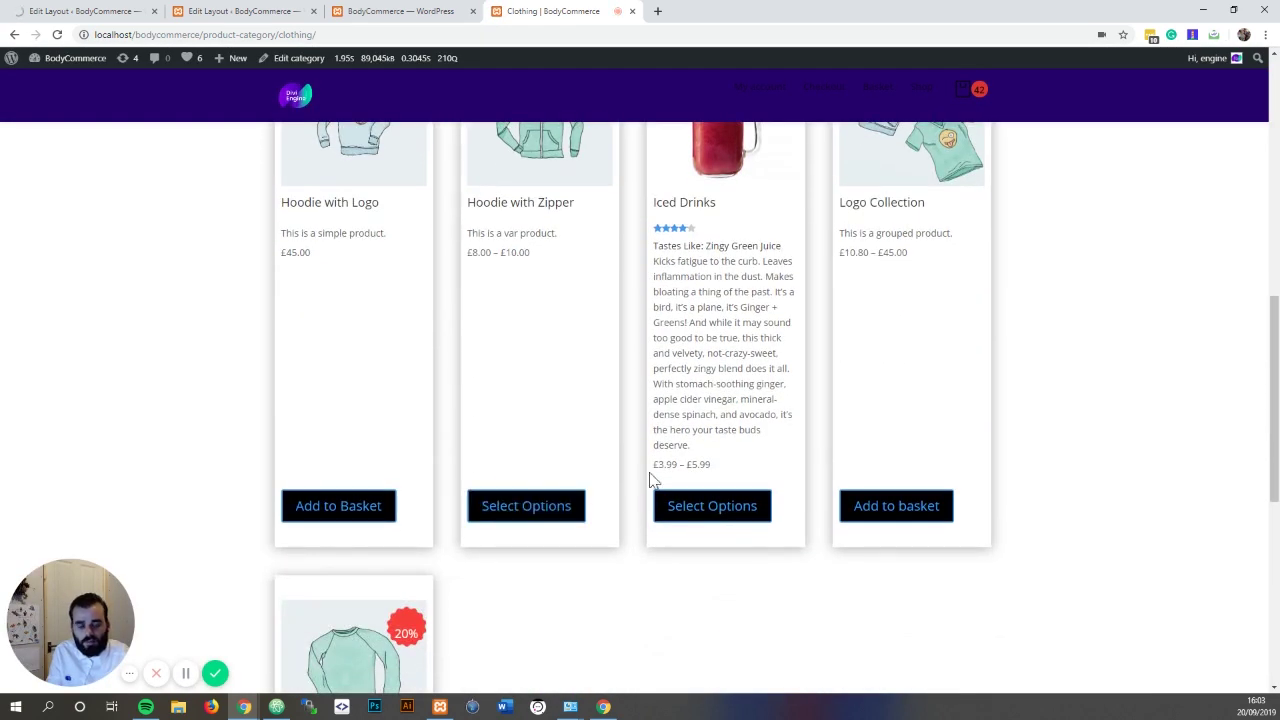
scroll(397, 523, down, 5)
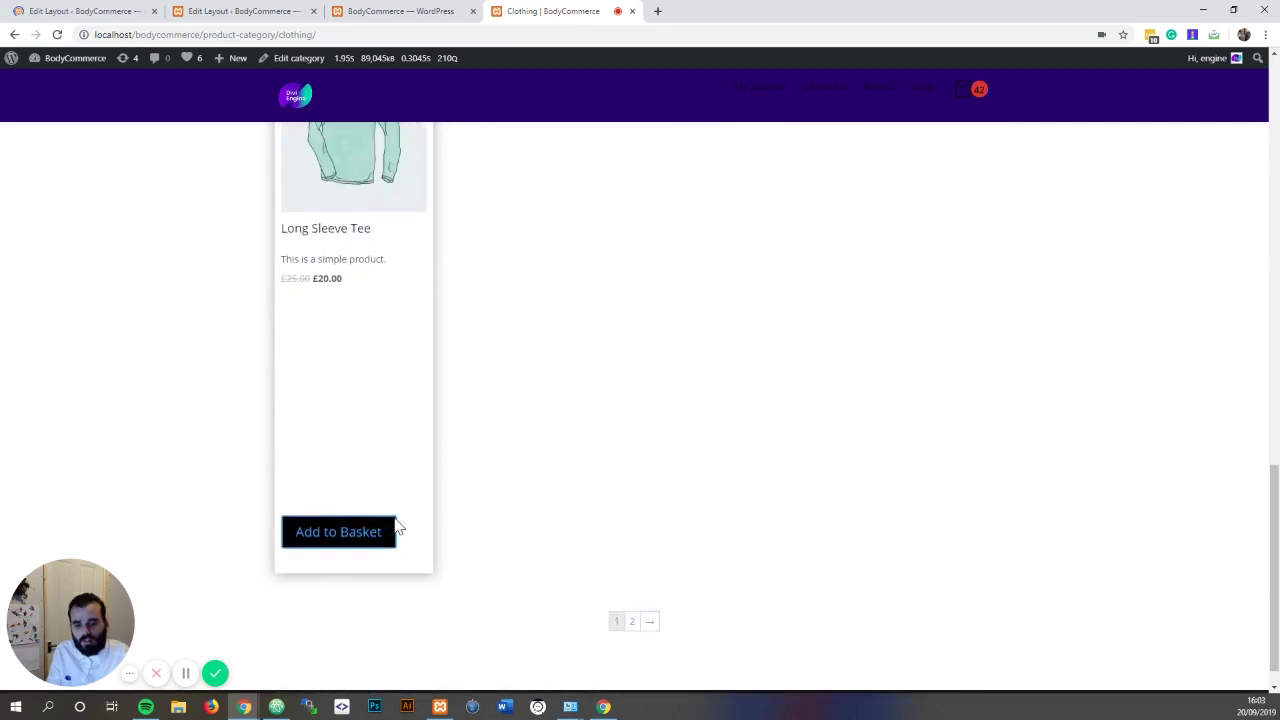
scroll(400, 529, up, 15)
scroll(397, 523, down, 6)
scroll(397, 523, up, 4)
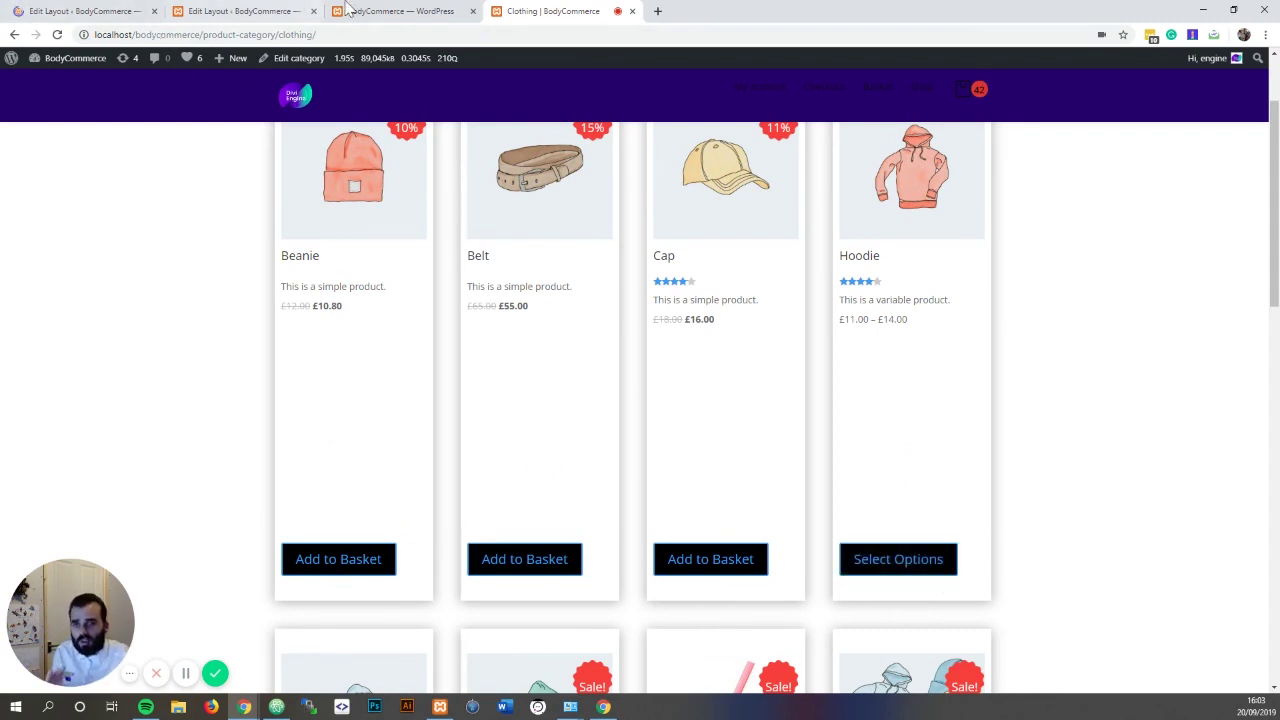
Step: Return to the Category Page layout and open the Custom Style Options of the .ARP Product Loop module
click(380, 11)
click(128, 11)
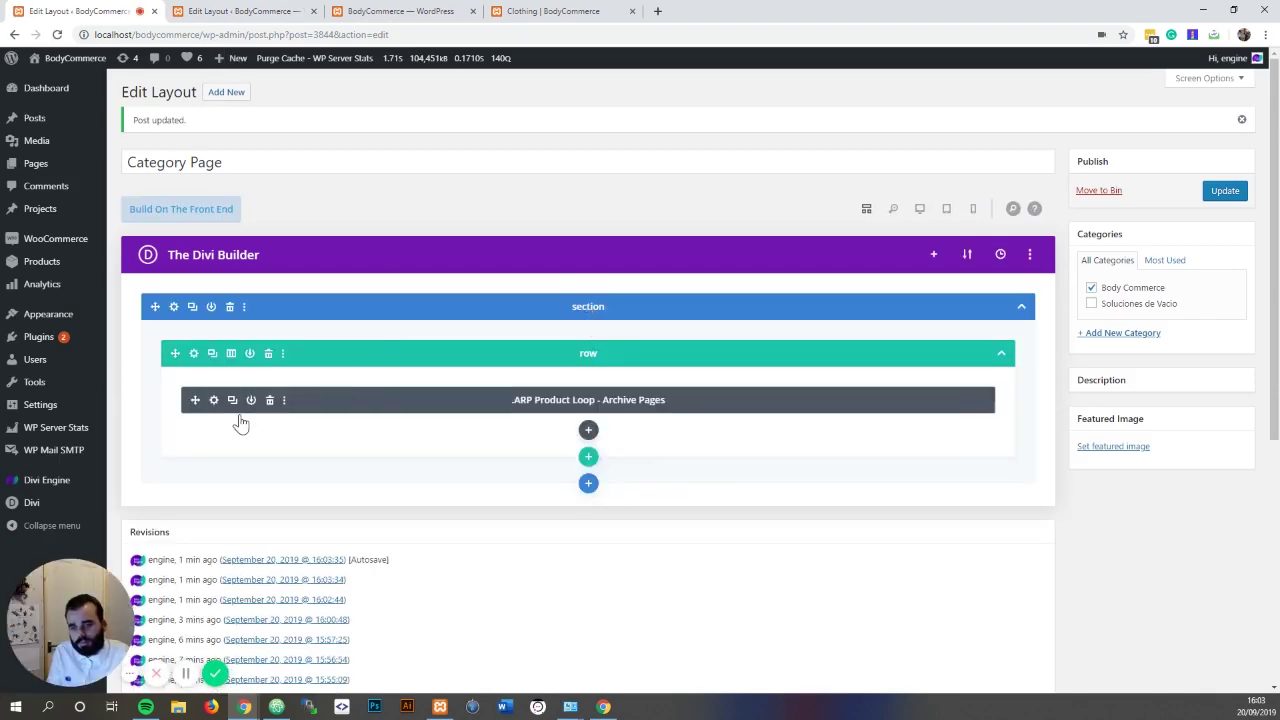
click(213, 401)
scroll(663, 457, down, 2)
click(663, 457)
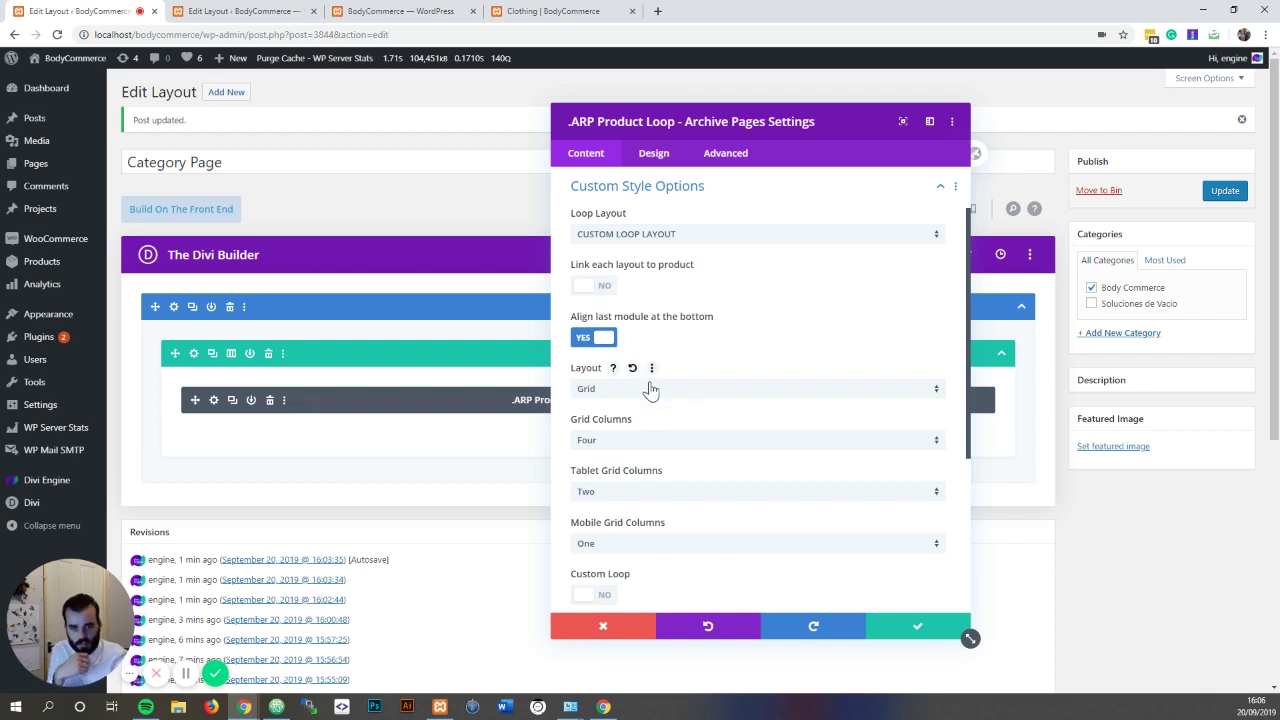
Step: Examine the layout setting and the desktop, tablet and mobile grid column options of the product loop
scroll(652, 397, down, 1)
scroll(652, 397, down, 2)
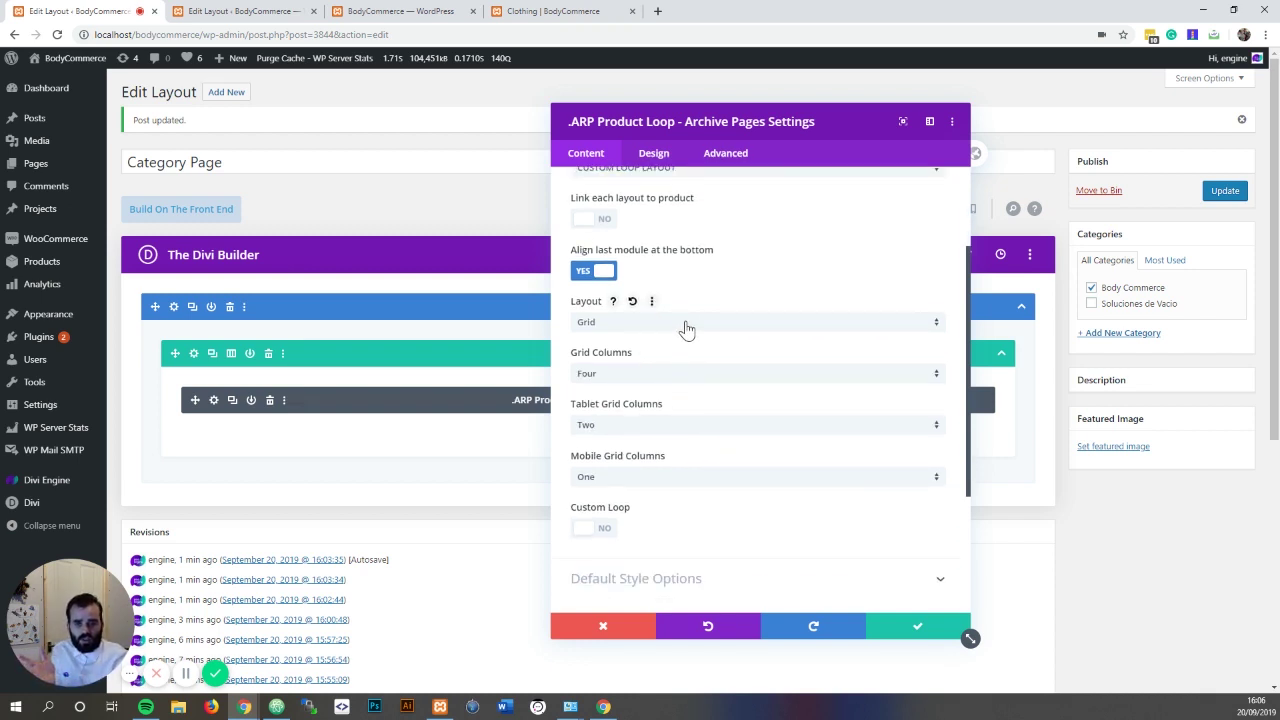
click(686, 329)
click(689, 334)
click(673, 375)
click(709, 306)
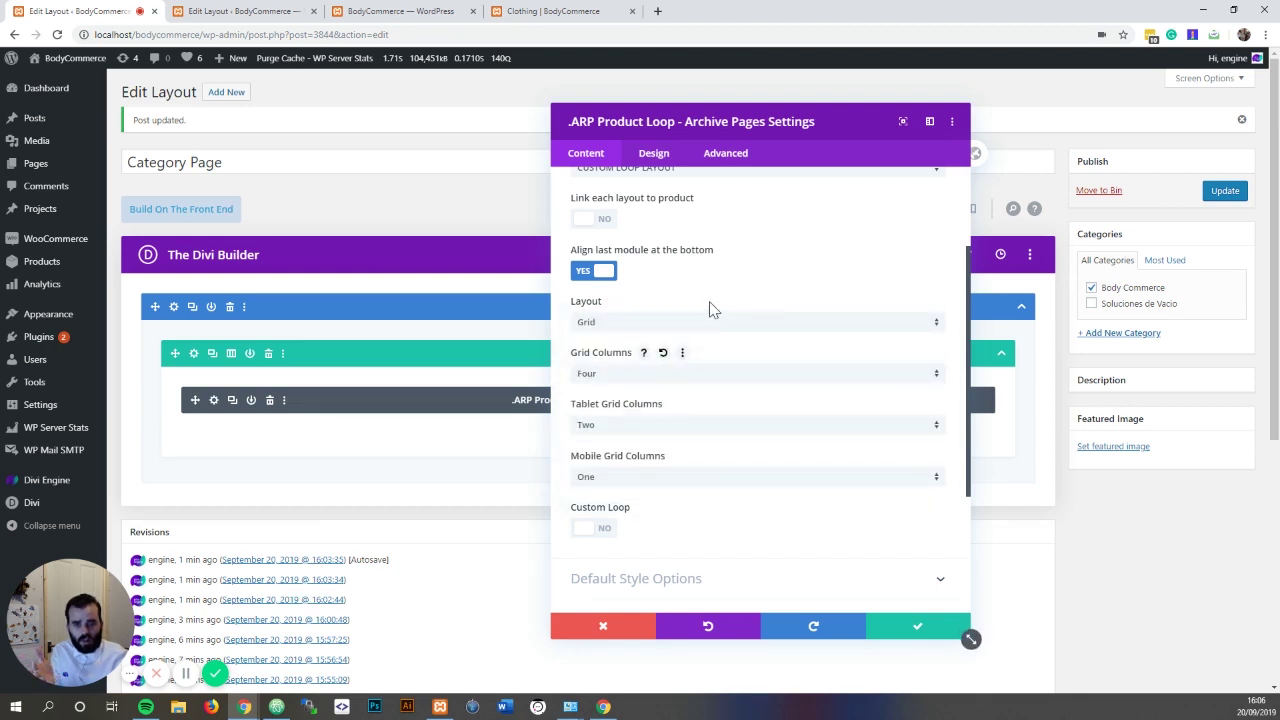
scroll(644, 384, down, 1)
scroll(644, 384, down, 1)
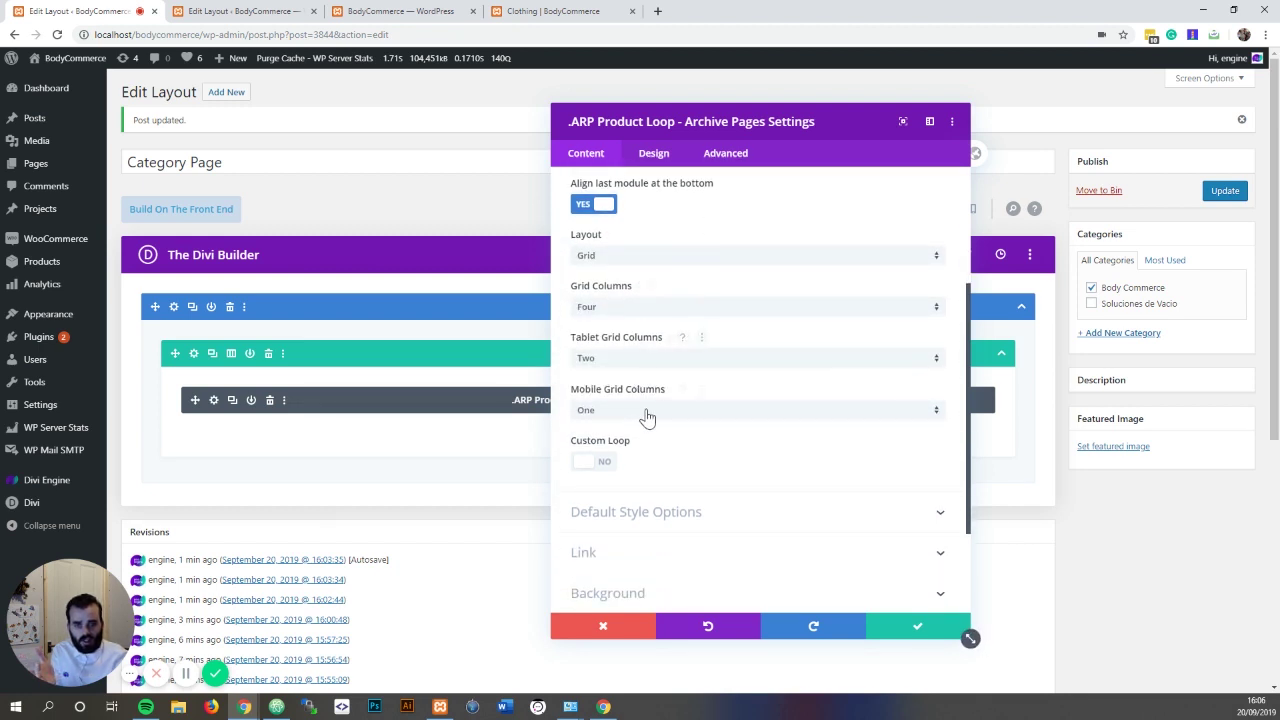
scroll(625, 420, down, 2)
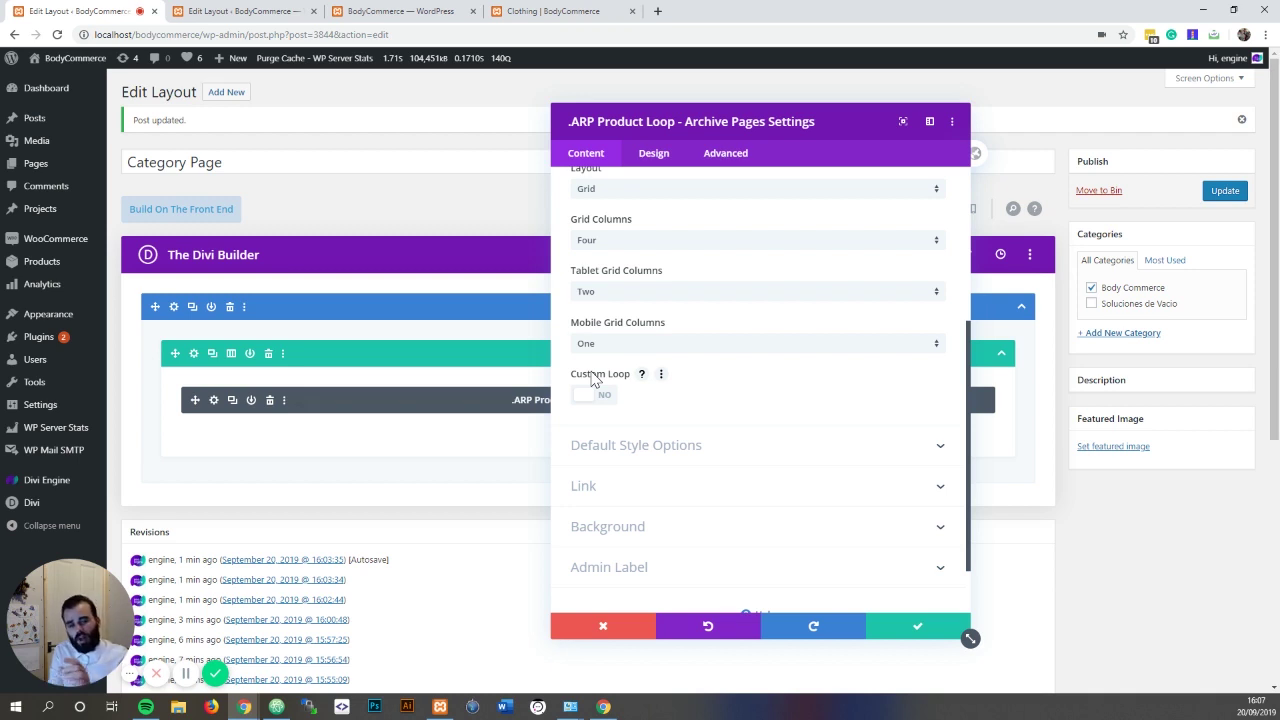
Step: Turn on Custom Loop in the product loop module's custom style options
click(585, 394)
scroll(651, 429, down, 2)
click(596, 264)
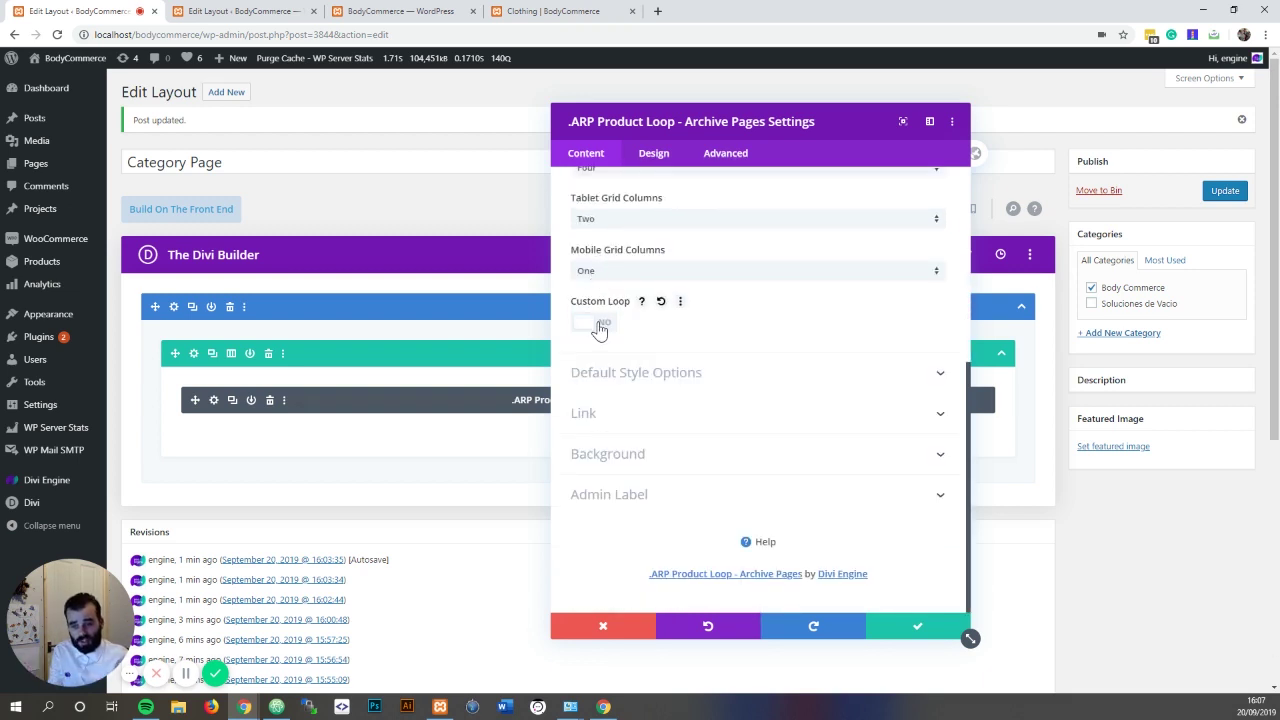
click(592, 323)
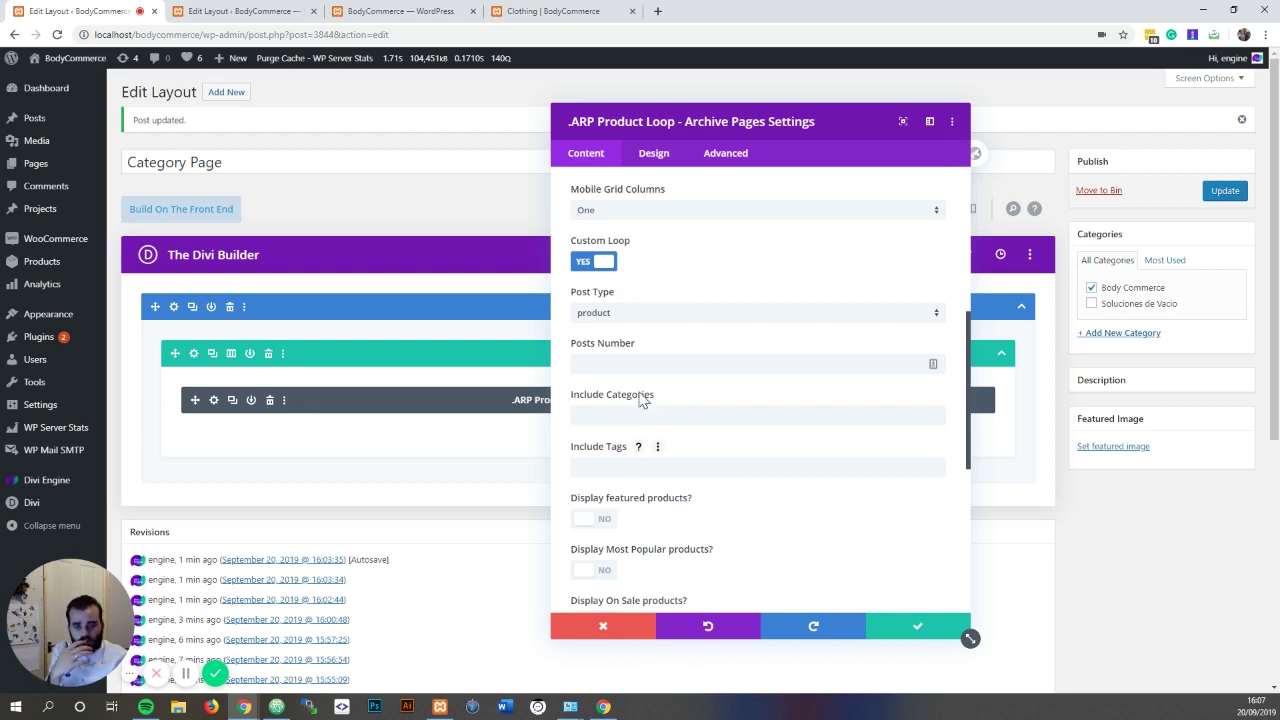
Step: Try the category and tag filter fields, and switch the featured, most popular and on-sale product filters on and back off
click(612, 415)
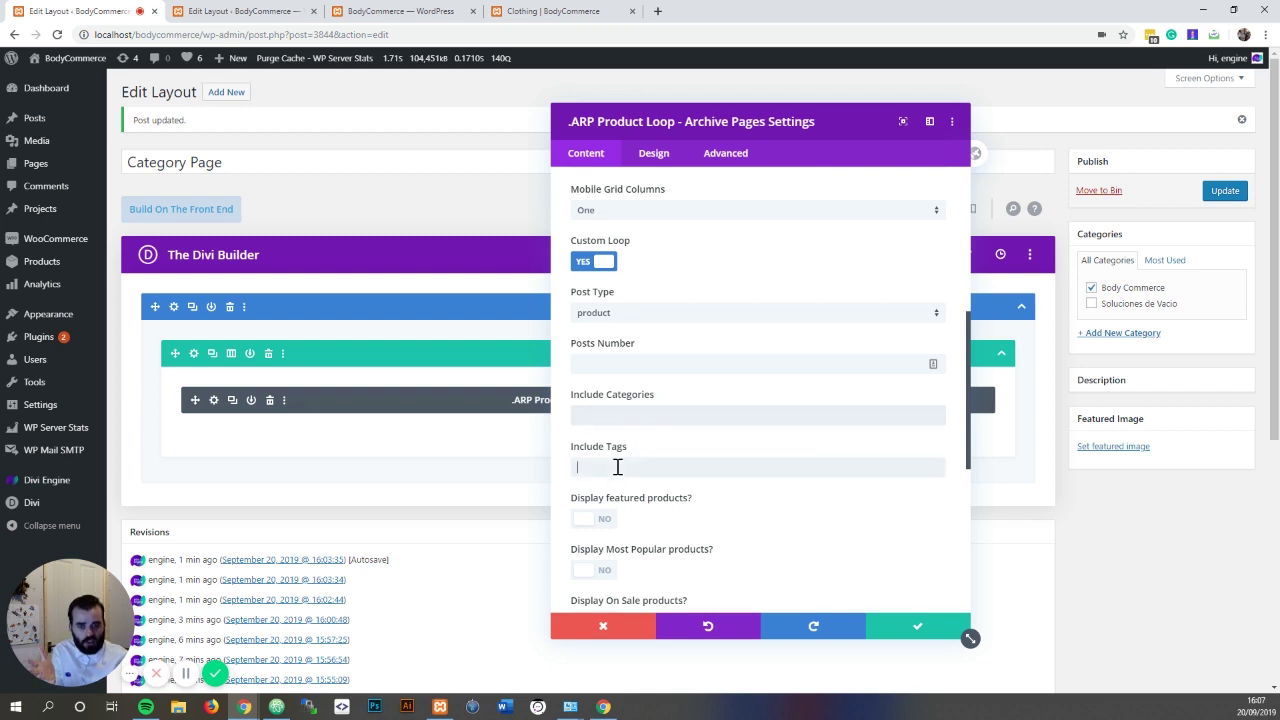
click(617, 467)
scroll(617, 467, down, 2)
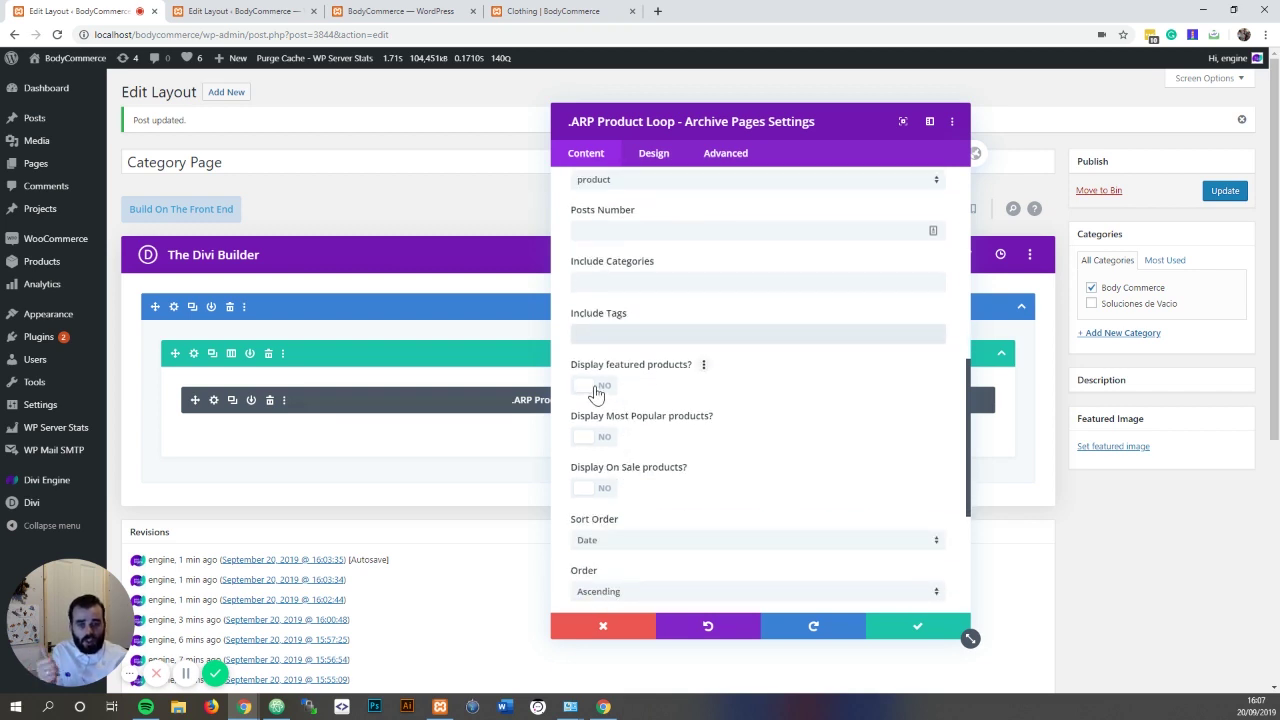
click(595, 390)
click(591, 388)
click(593, 440)
click(593, 440)
click(593, 489)
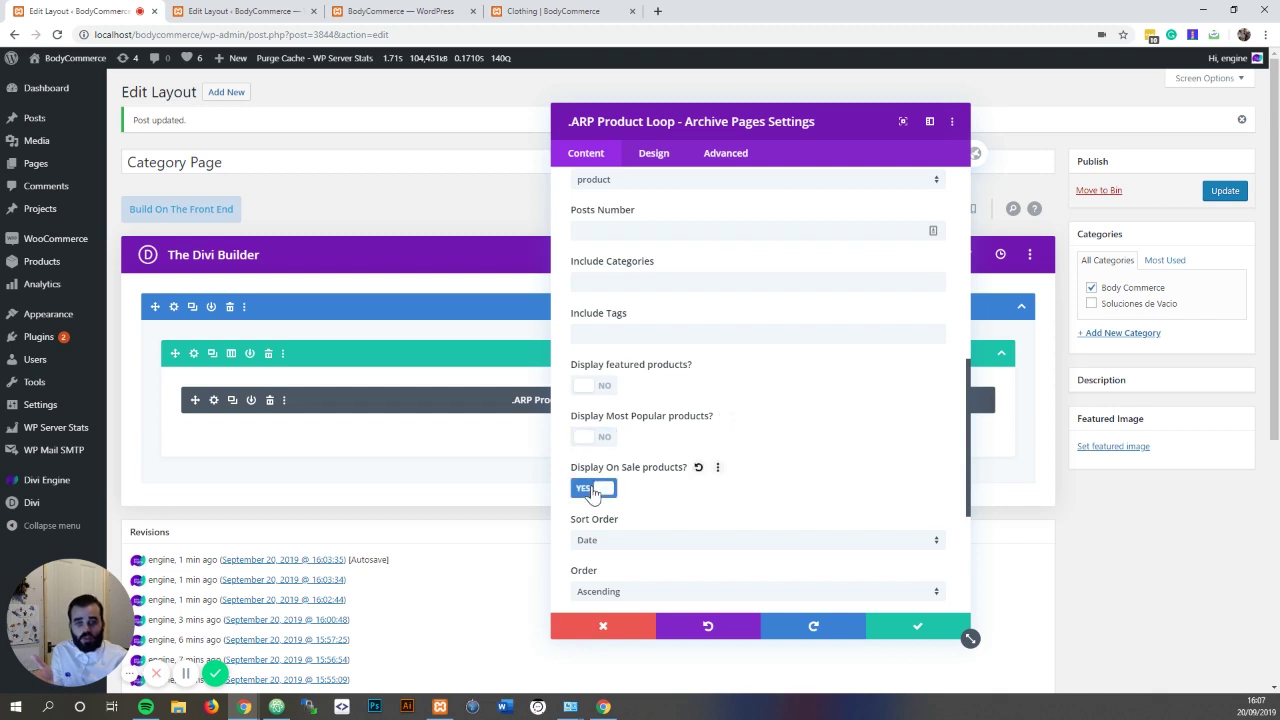
click(593, 489)
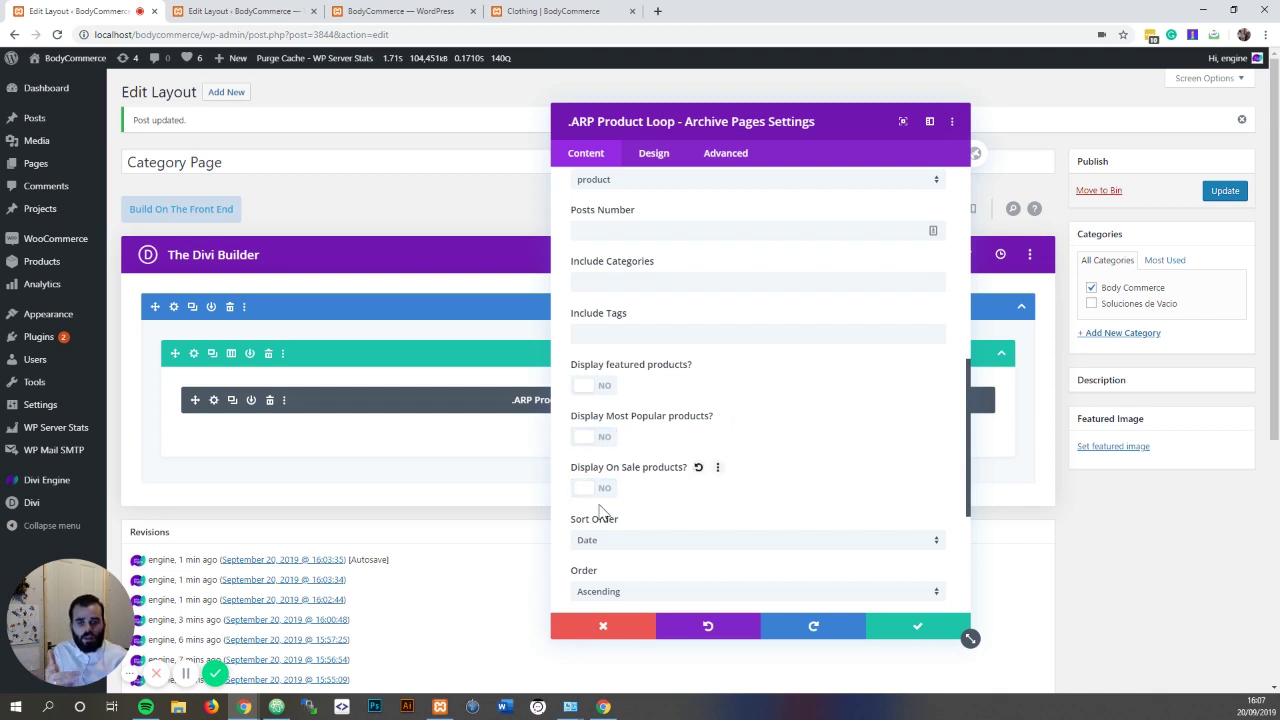
Step: Turn on Display Most Popular products for the custom loop
click(598, 437)
click(643, 286)
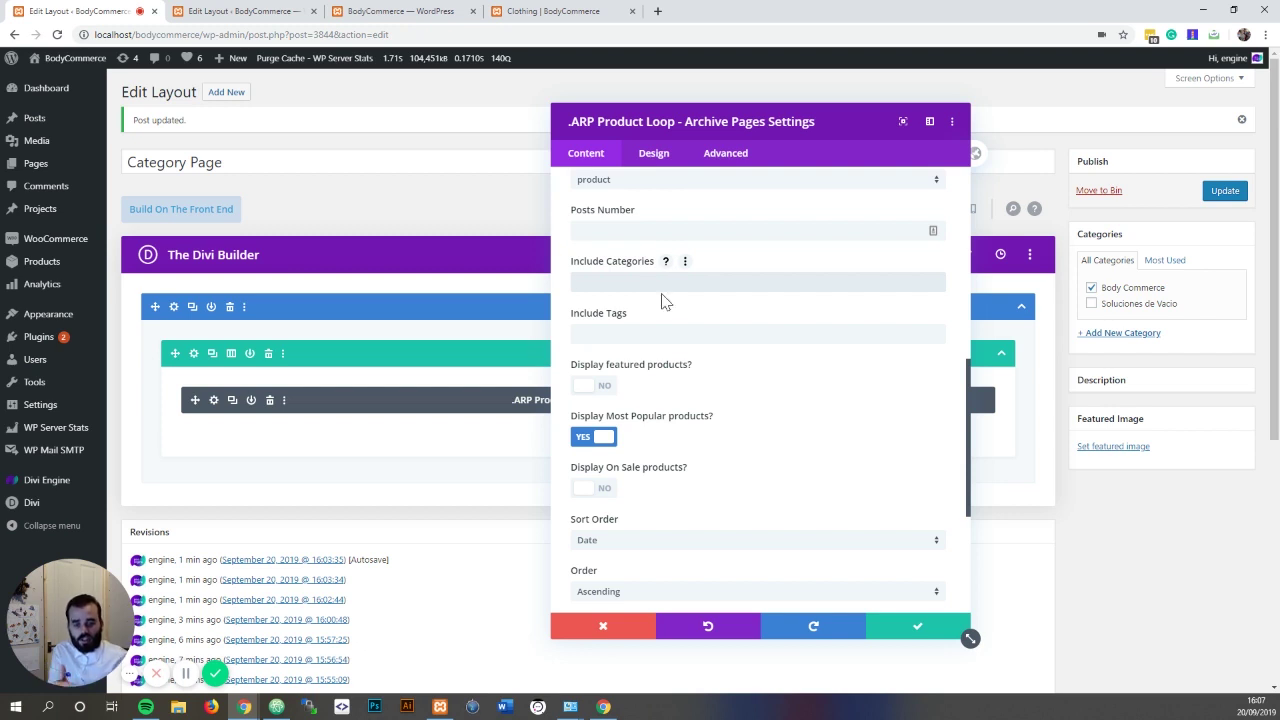
Step: Examine the available Sort Order and Order choices for the custom loop, then review the custom style options from the beginning
scroll(740, 420, down, 3)
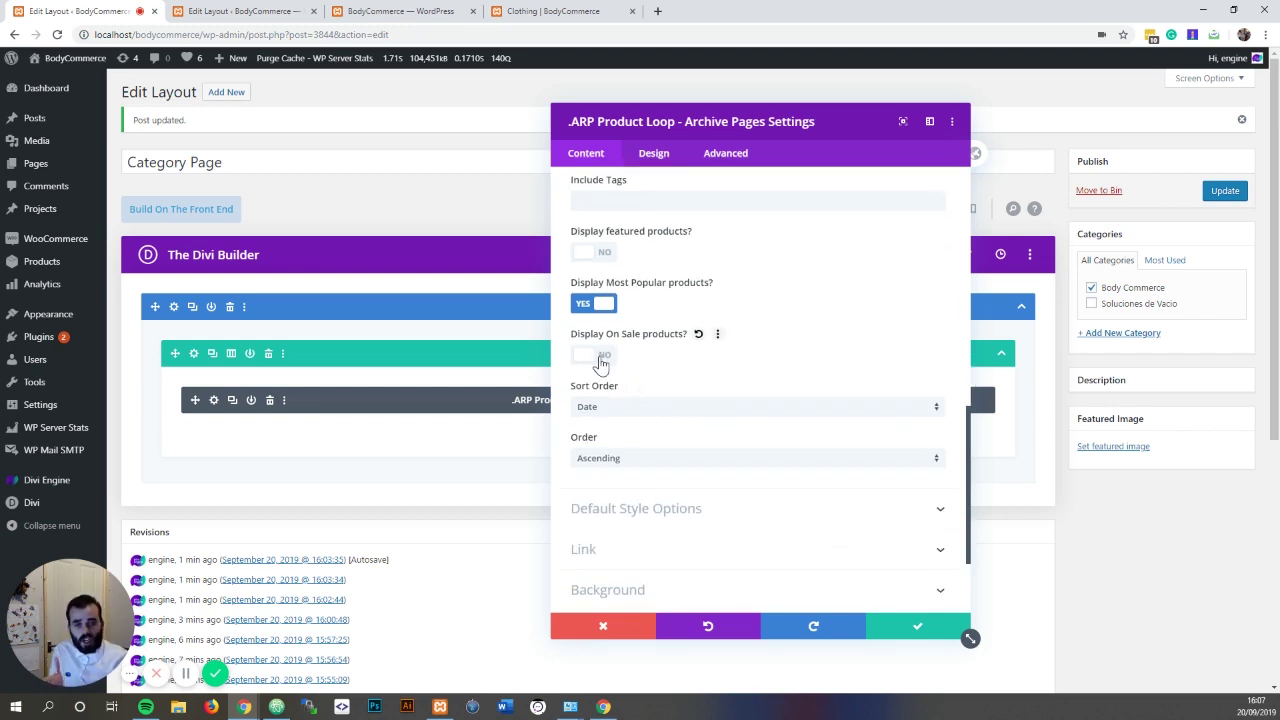
click(600, 410)
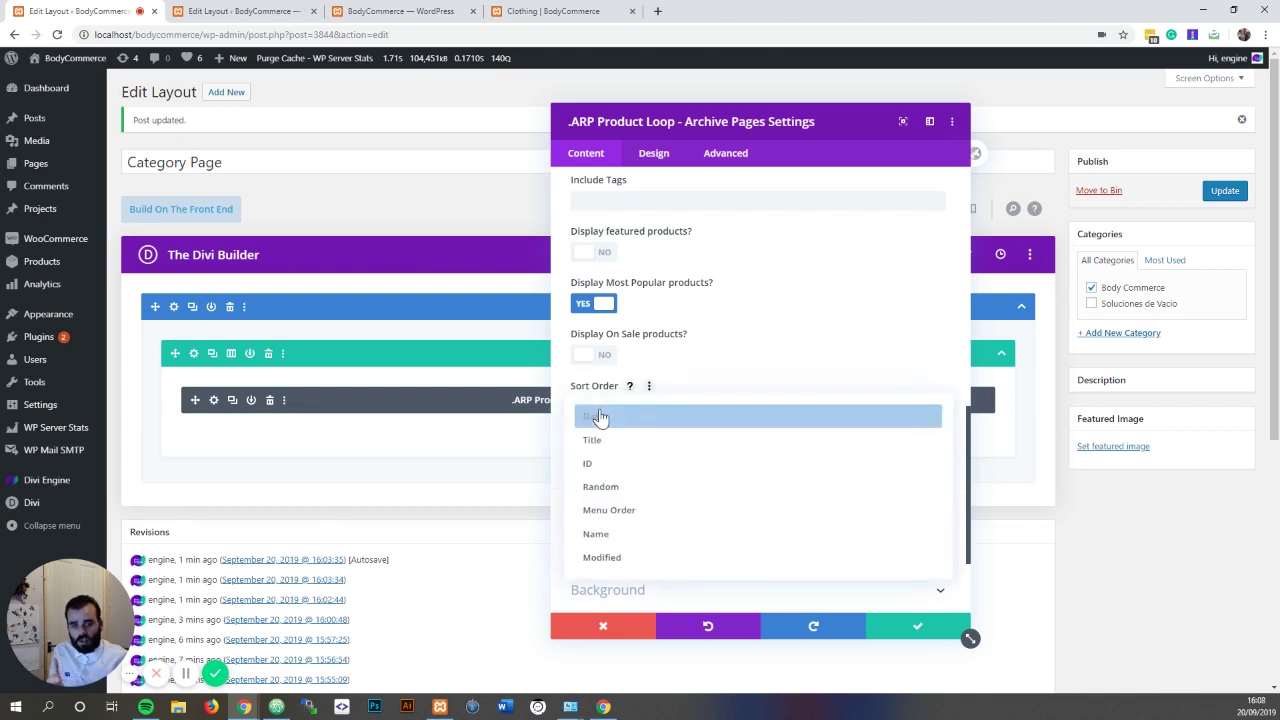
click(700, 357)
click(700, 457)
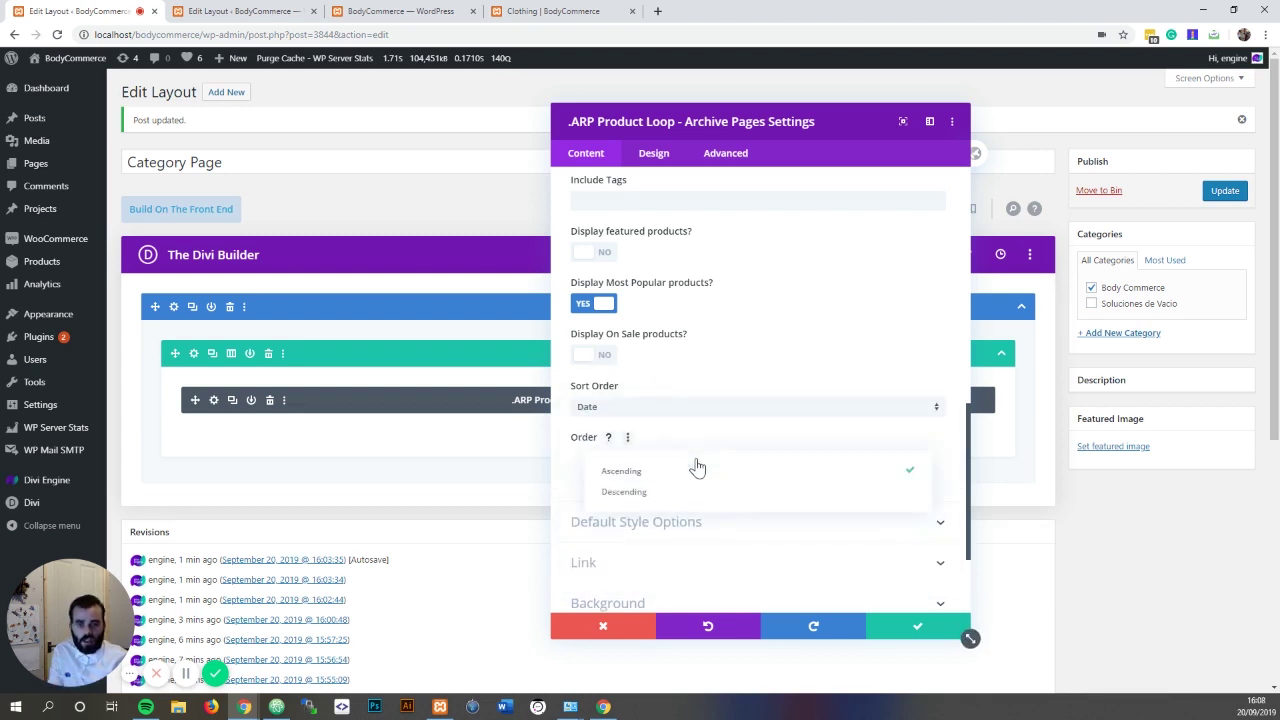
click(718, 372)
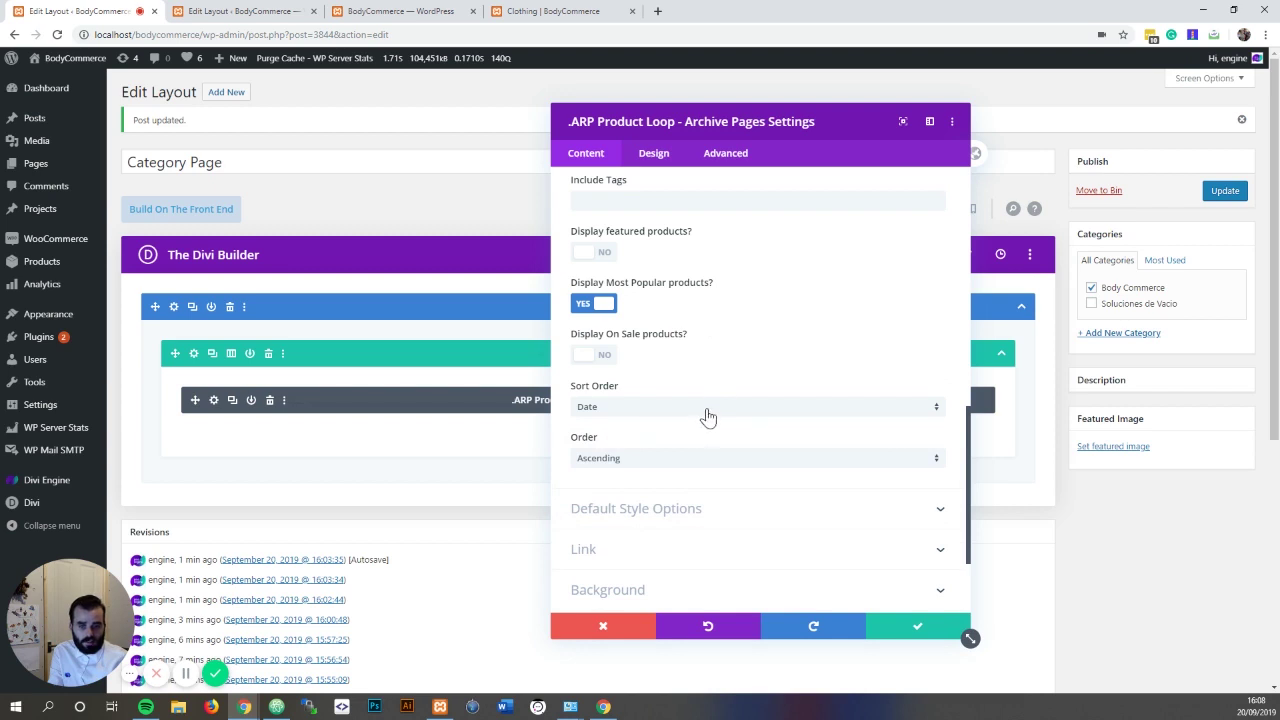
scroll(706, 418, up, 10)
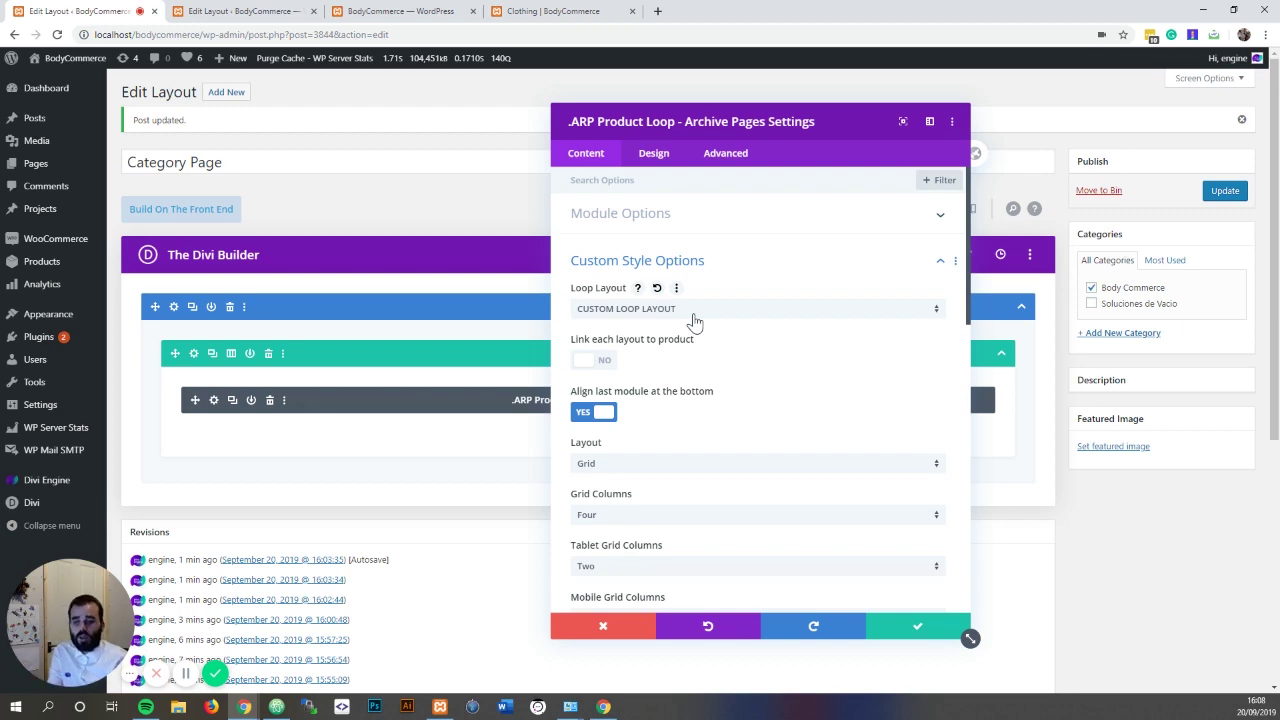
click(85, 670)
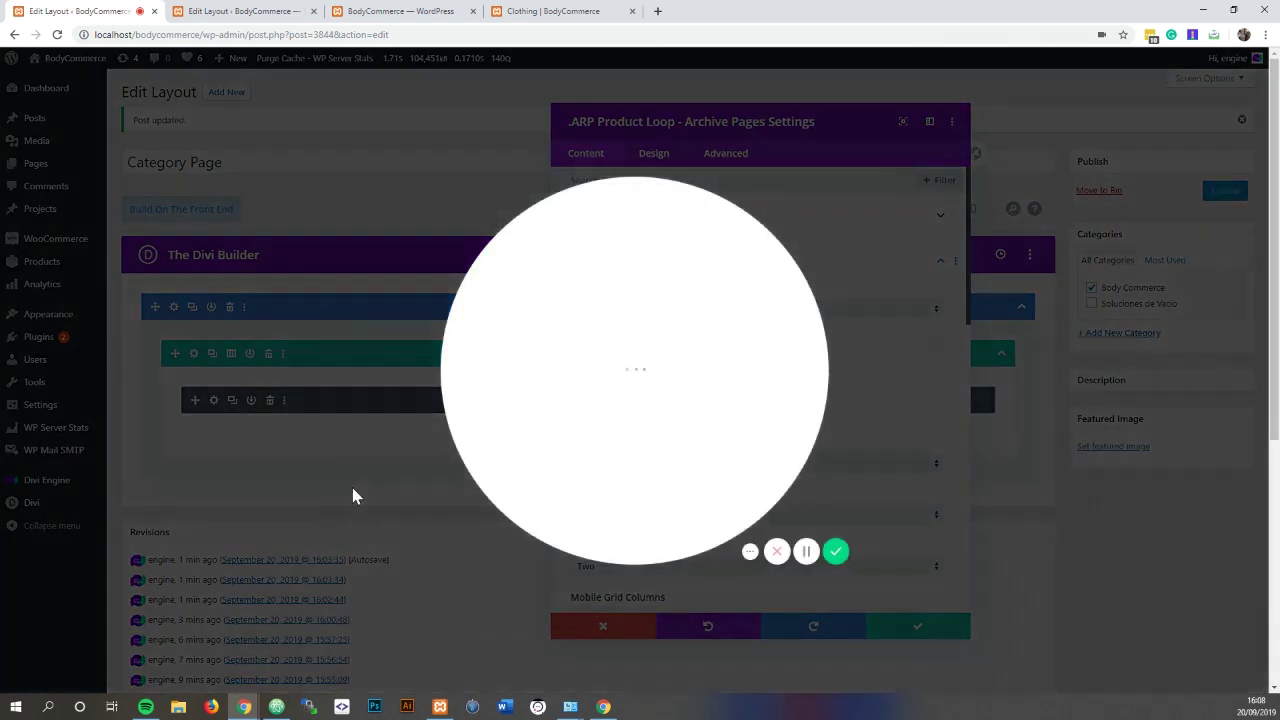